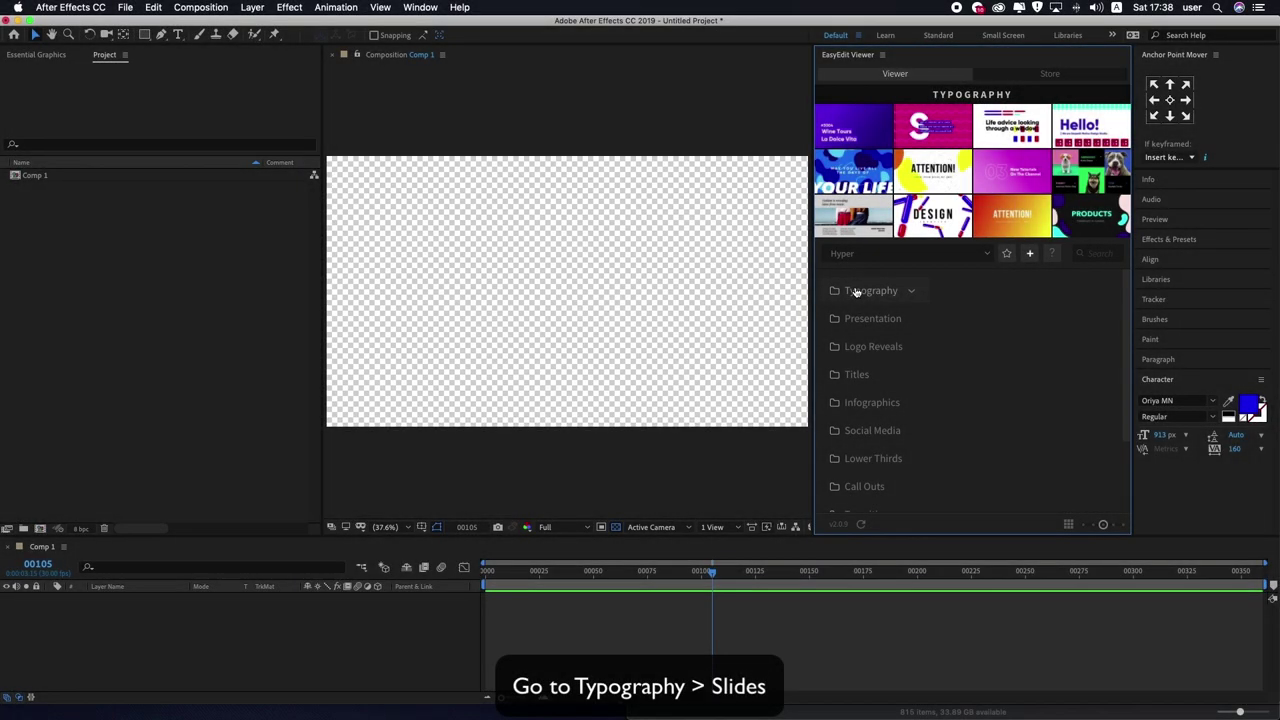
Step: Import Slide 005 (DISCOVERY) from EasyEdit's Typography > Slides into Comp 1
click(856, 291)
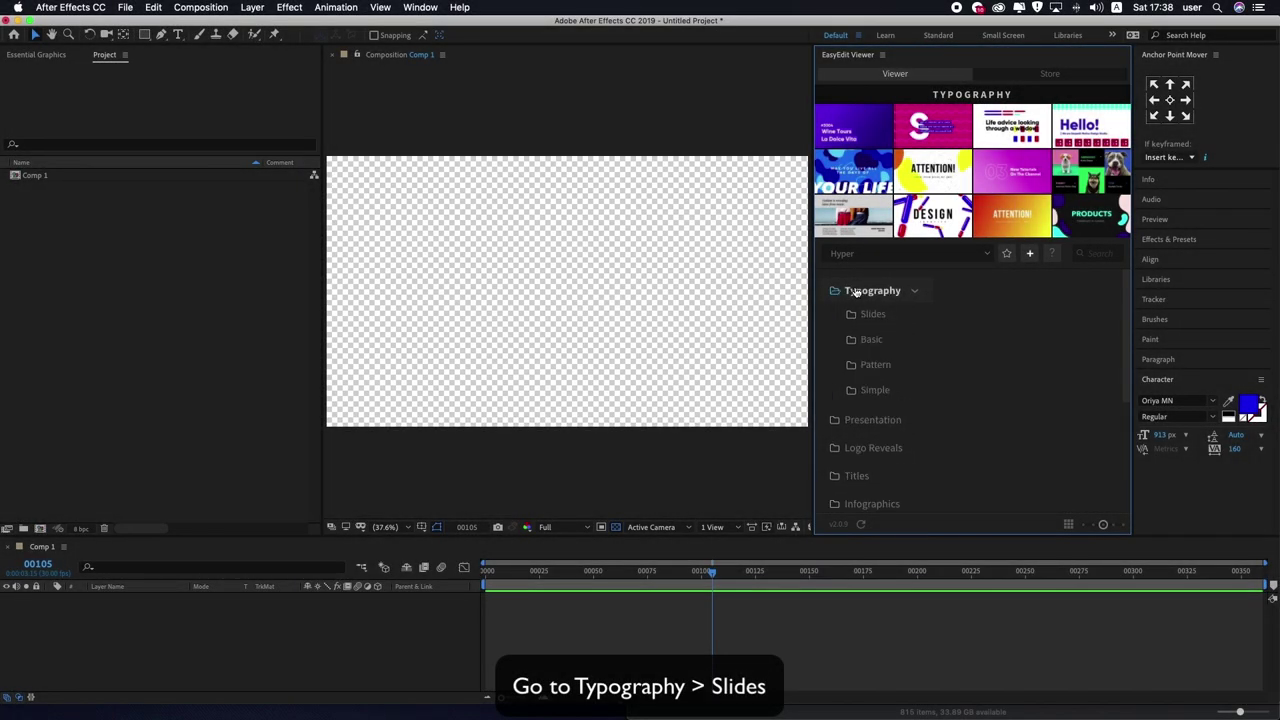
click(864, 318)
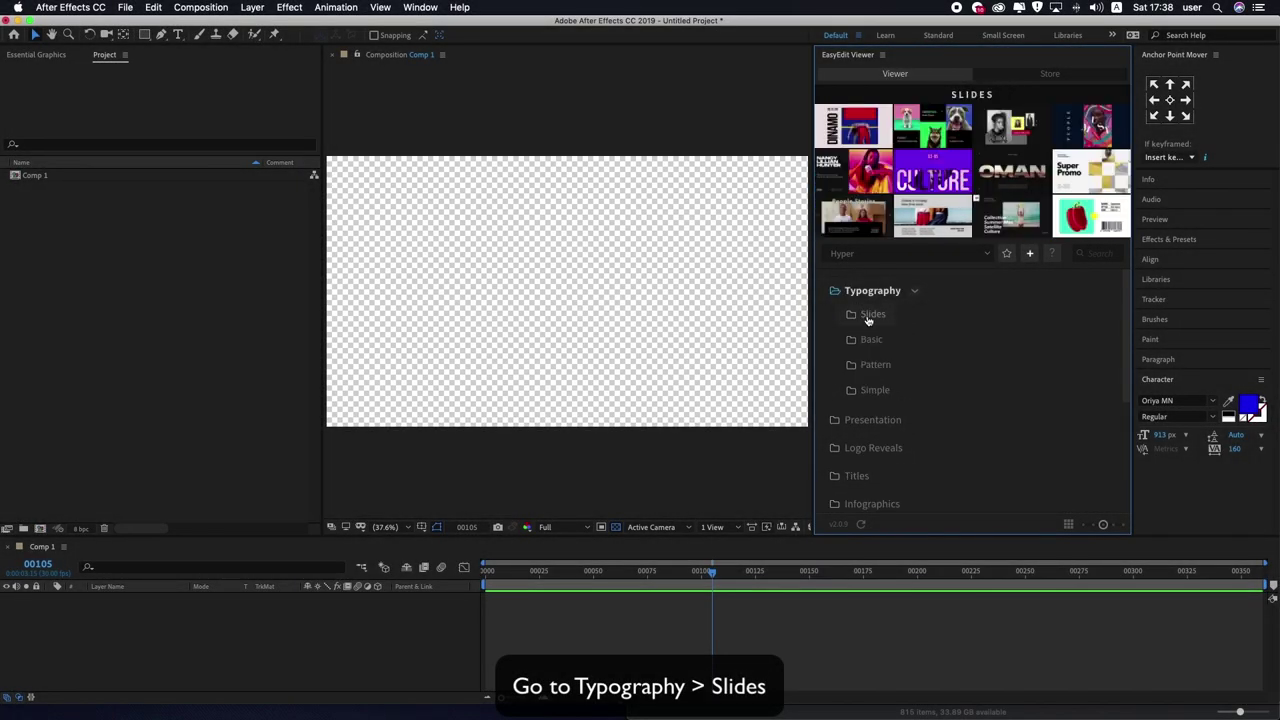
click(868, 317)
mouse_move(868, 368)
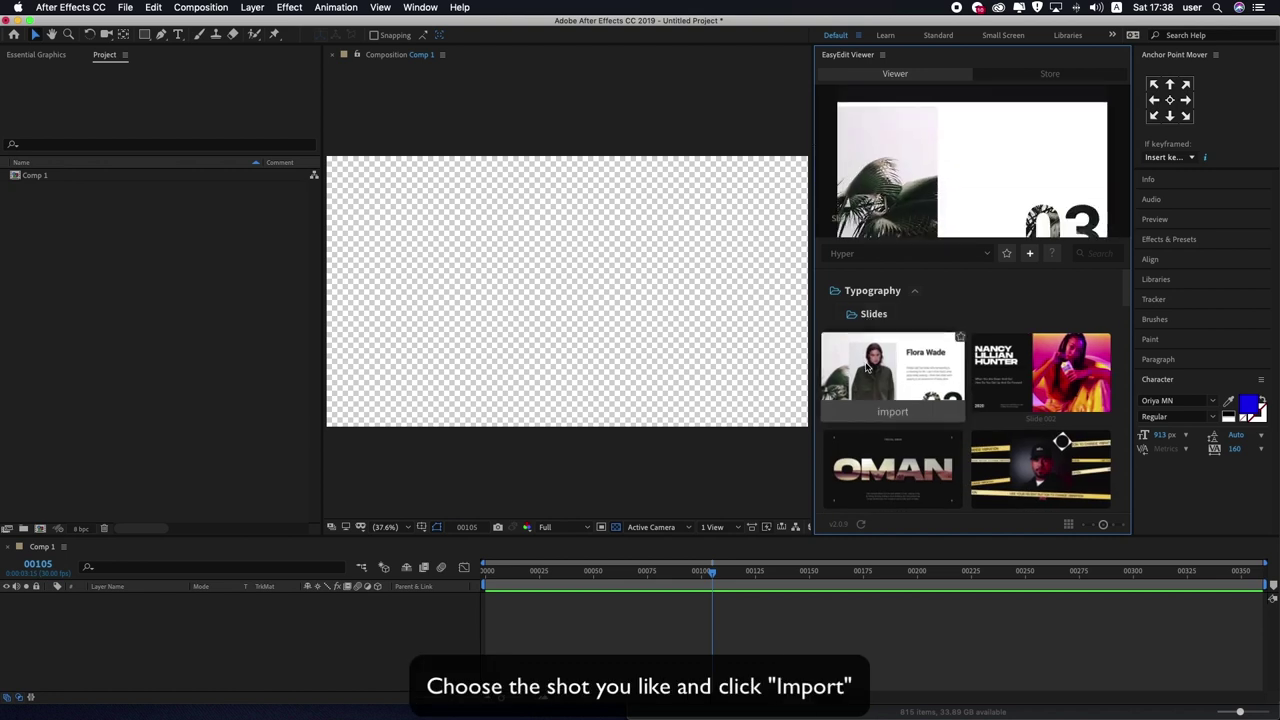
mouse_move(1045, 369)
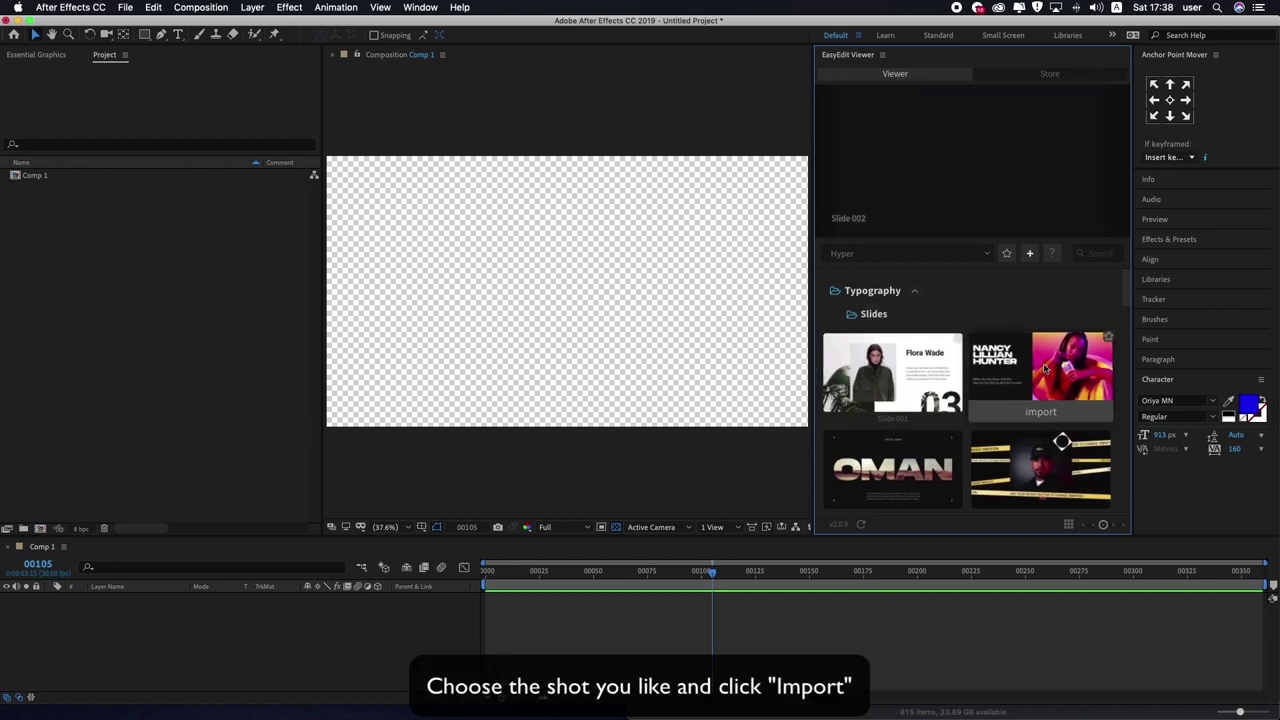
scroll(1045, 369, down, 1)
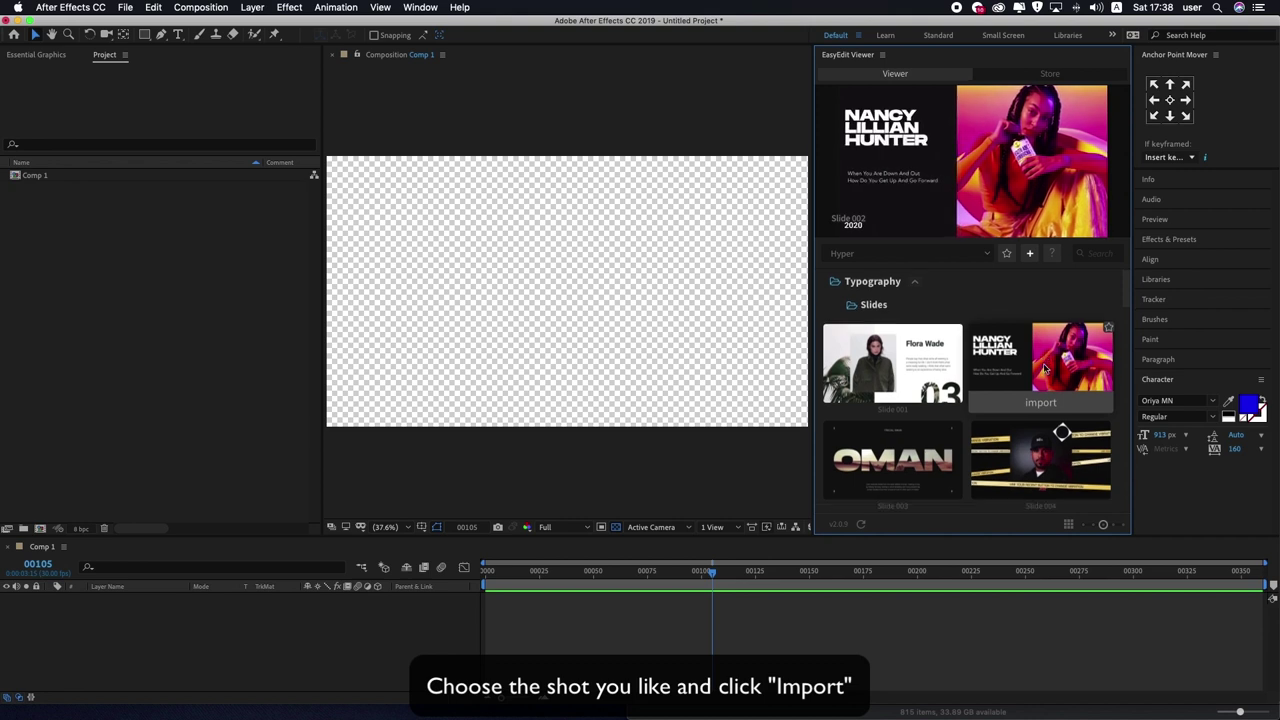
scroll(1045, 369, down, 2)
scroll(1045, 369, down, 1)
scroll(1044, 366, down, 2)
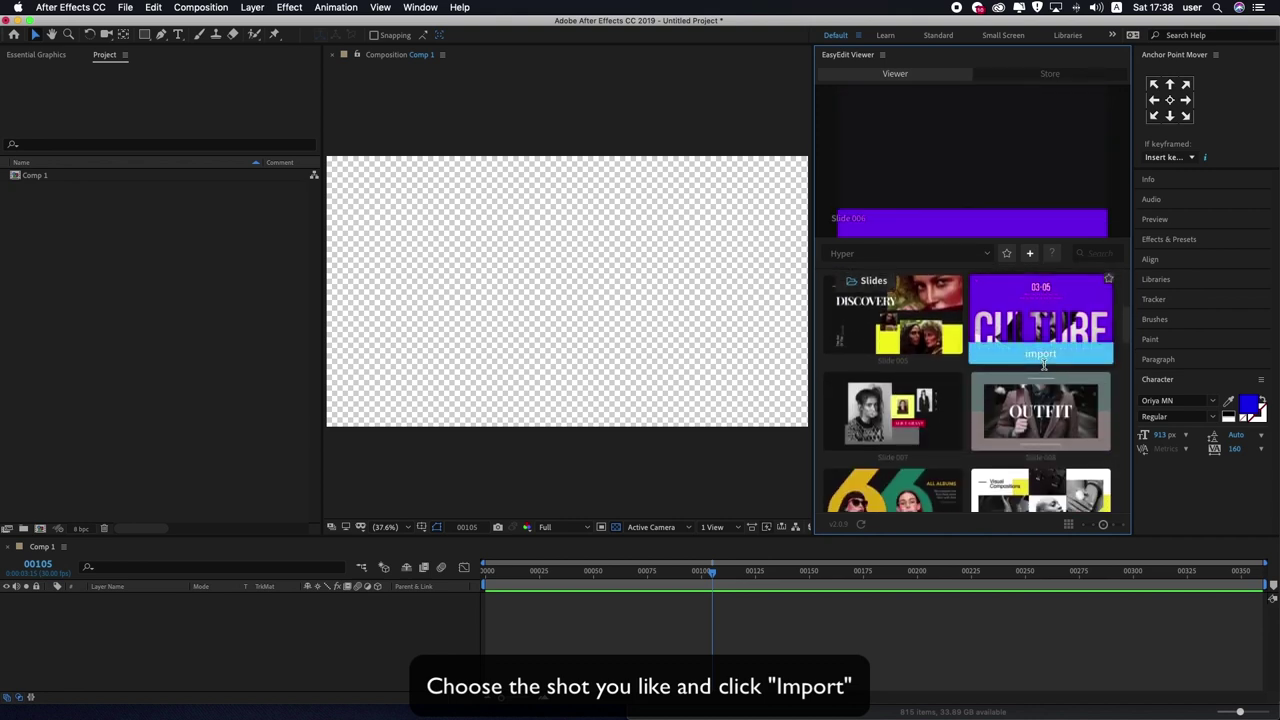
mouse_move(878, 313)
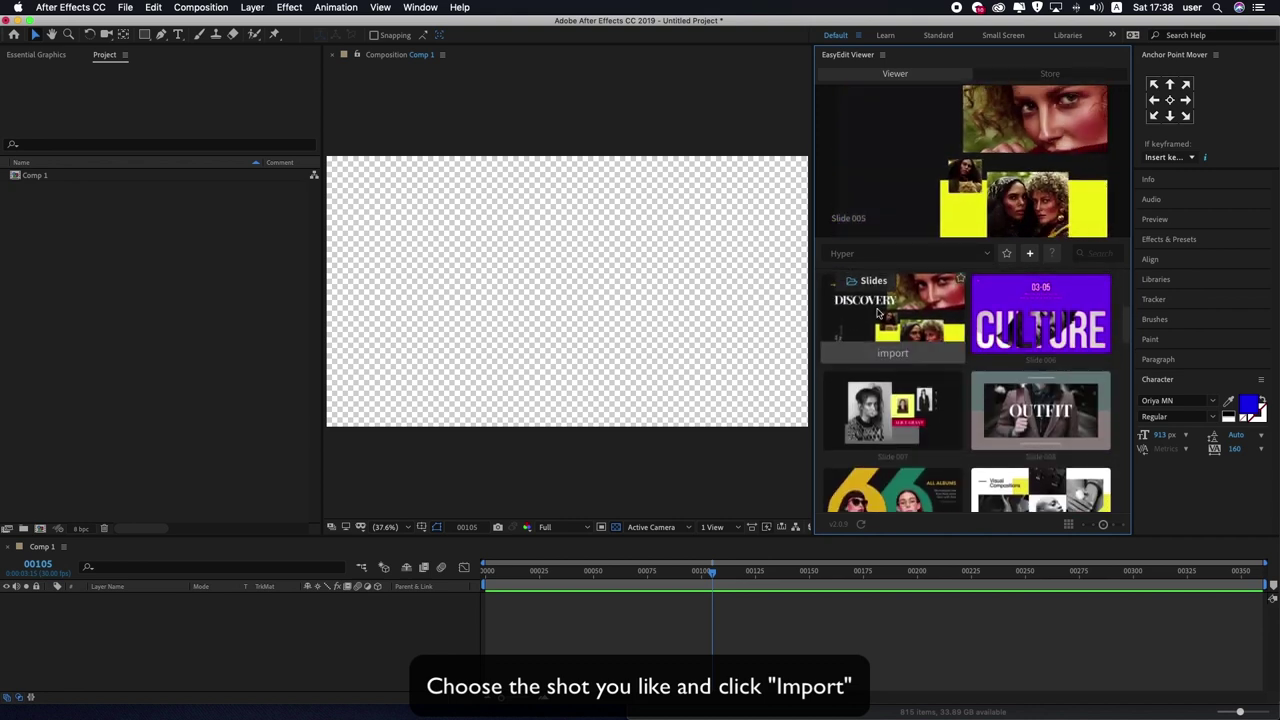
click(895, 354)
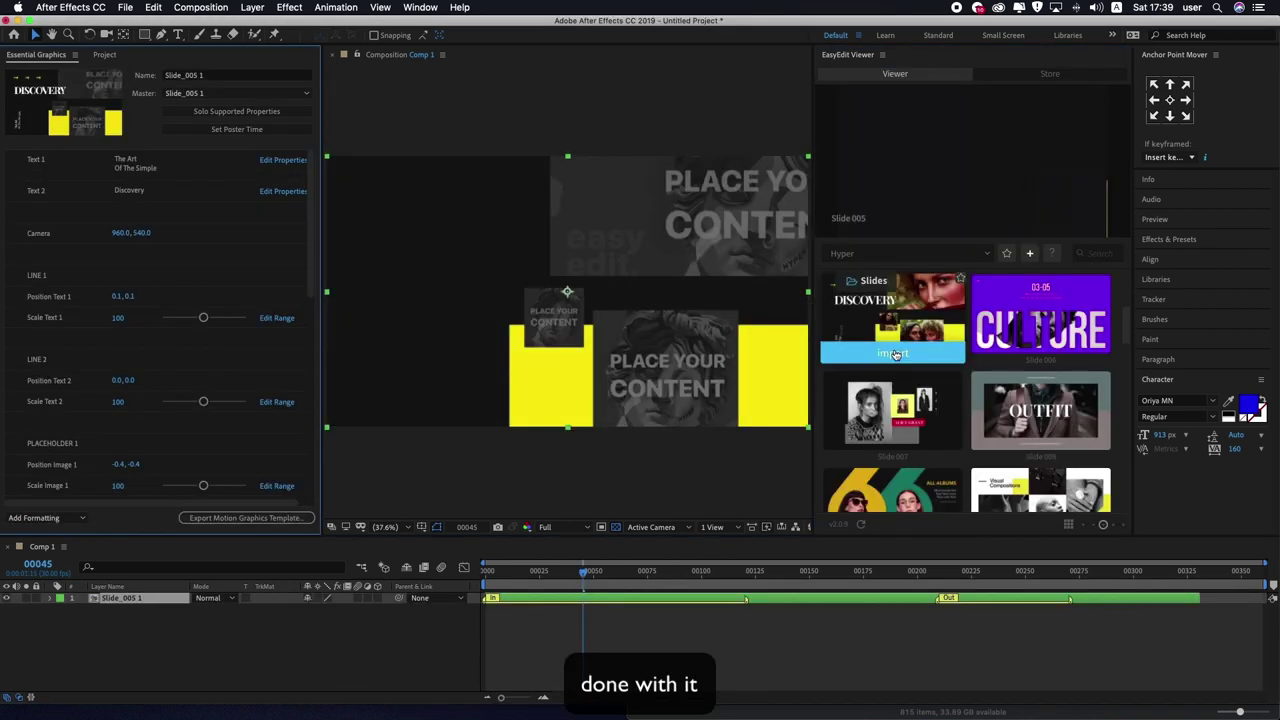
Step: Pull the slide's In marker end back to about frame 50, then preview the slide
mouse_move(582, 578)
mouse_down()
mouse_move(558, 578)
mouse_move(768, 578)
mouse_up()
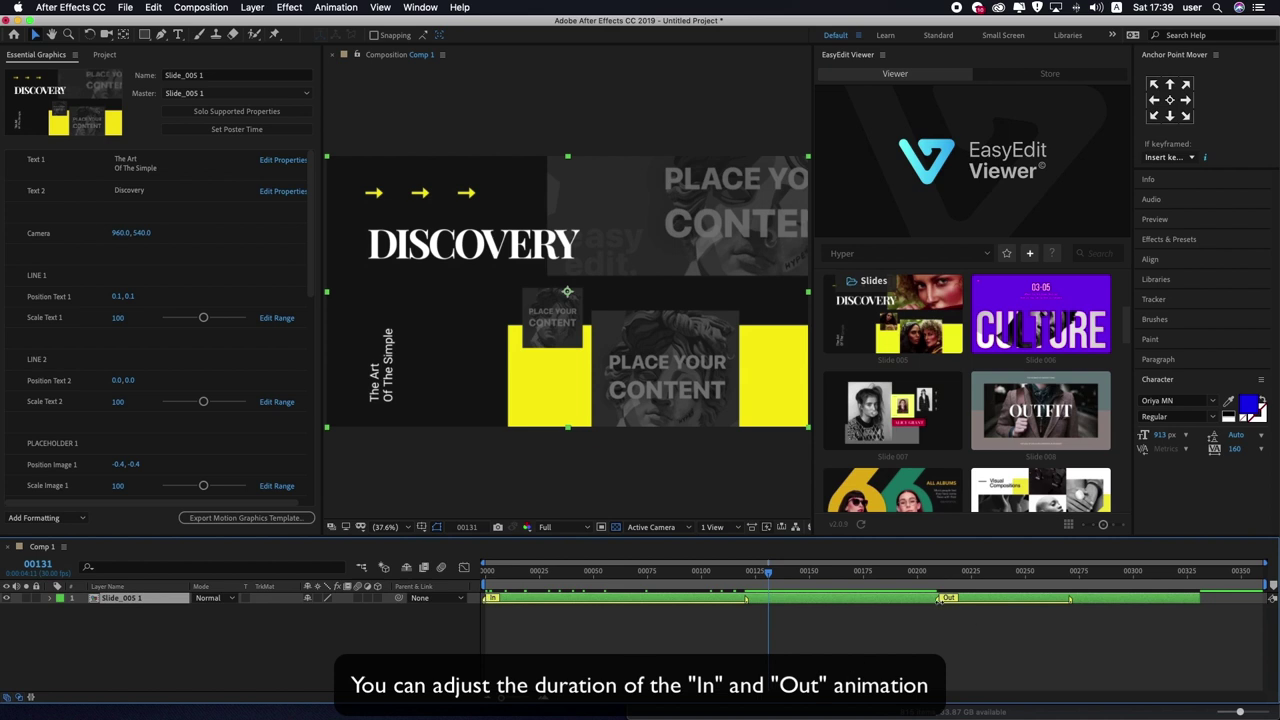
drag(746, 598, 600, 602)
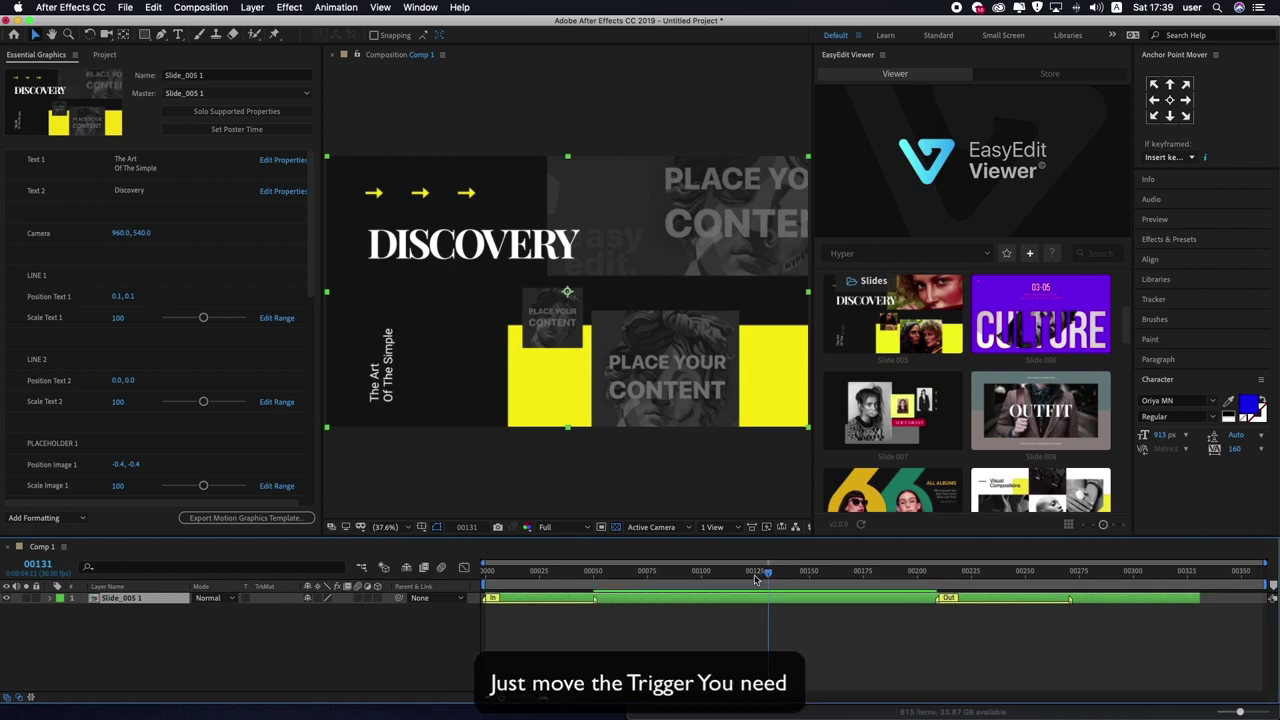
drag(768, 572, 487, 590)
key(space)
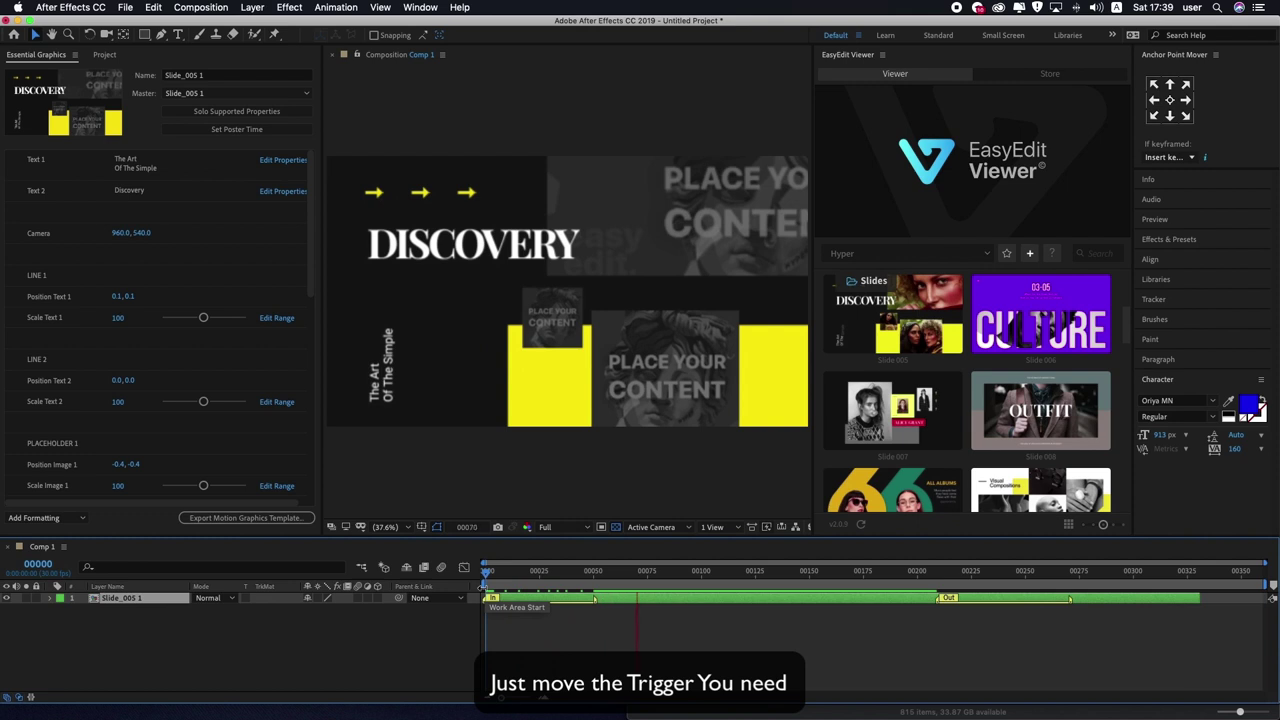
click(487, 593)
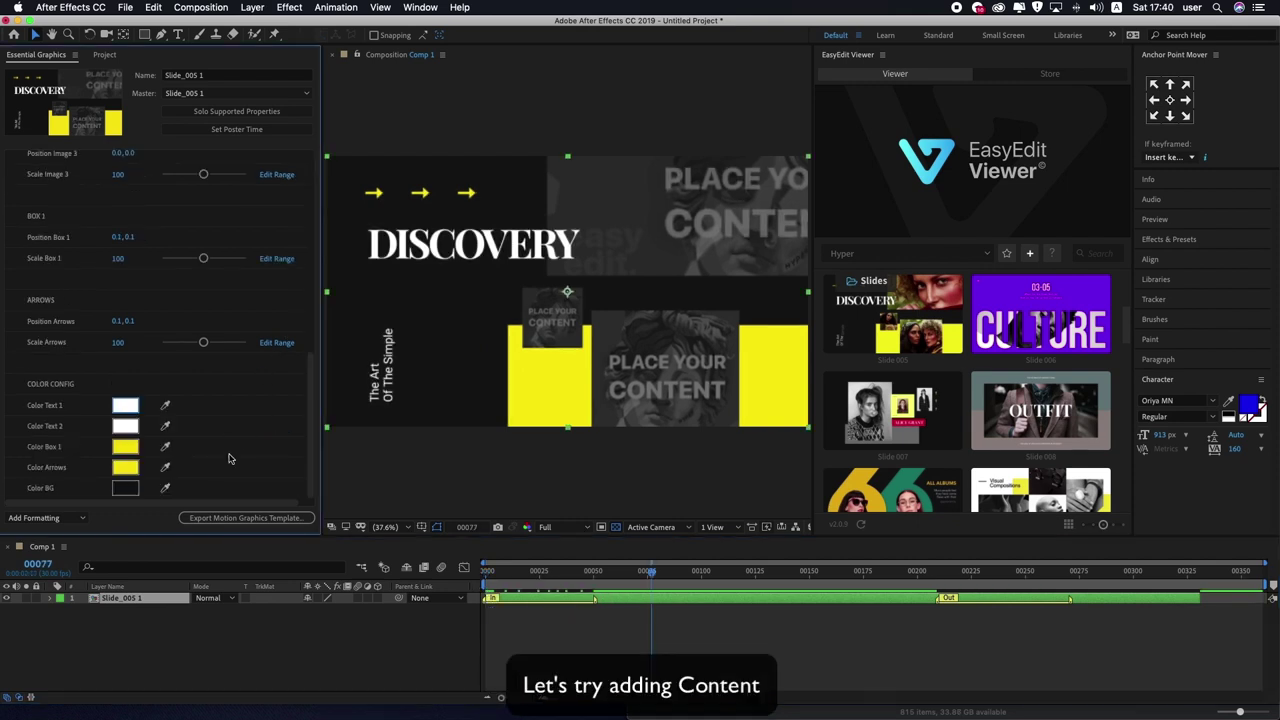
Step: Open the Slide_005 1 comp and import Photo_01.jpg, Photo_02.jpg and Photo_03.jpg into the project
double_click(137, 603)
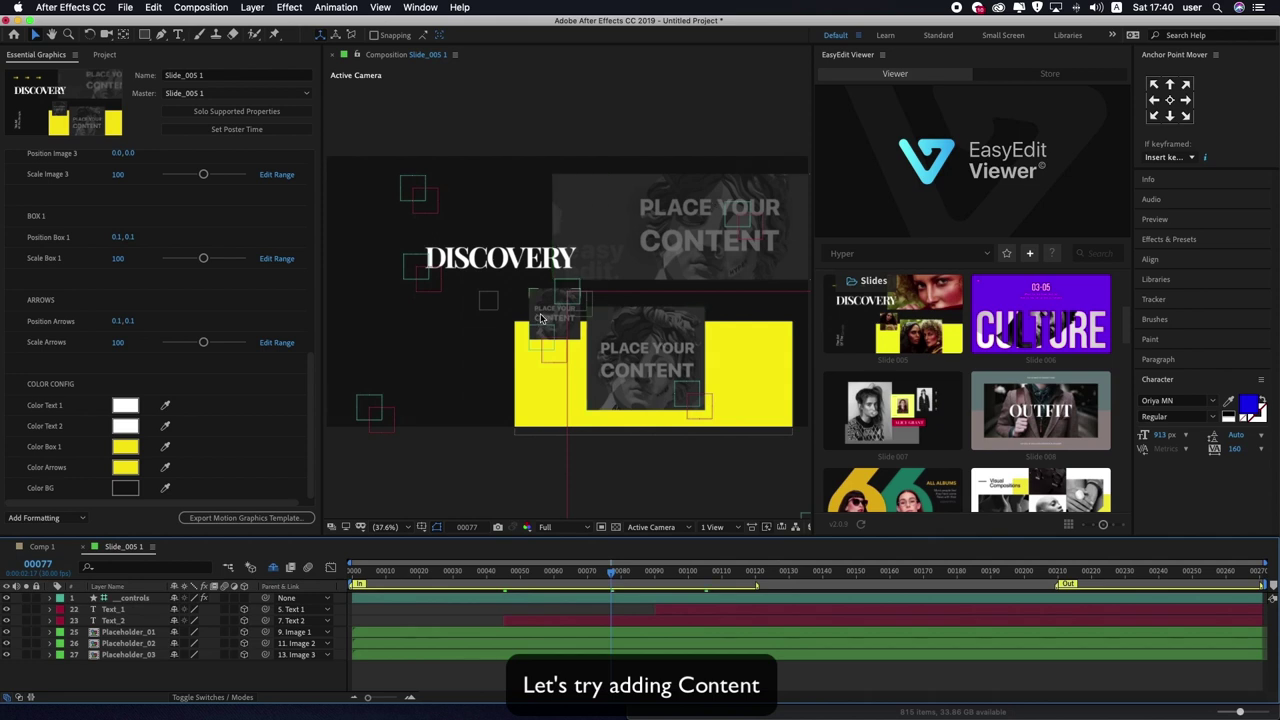
click(105, 55)
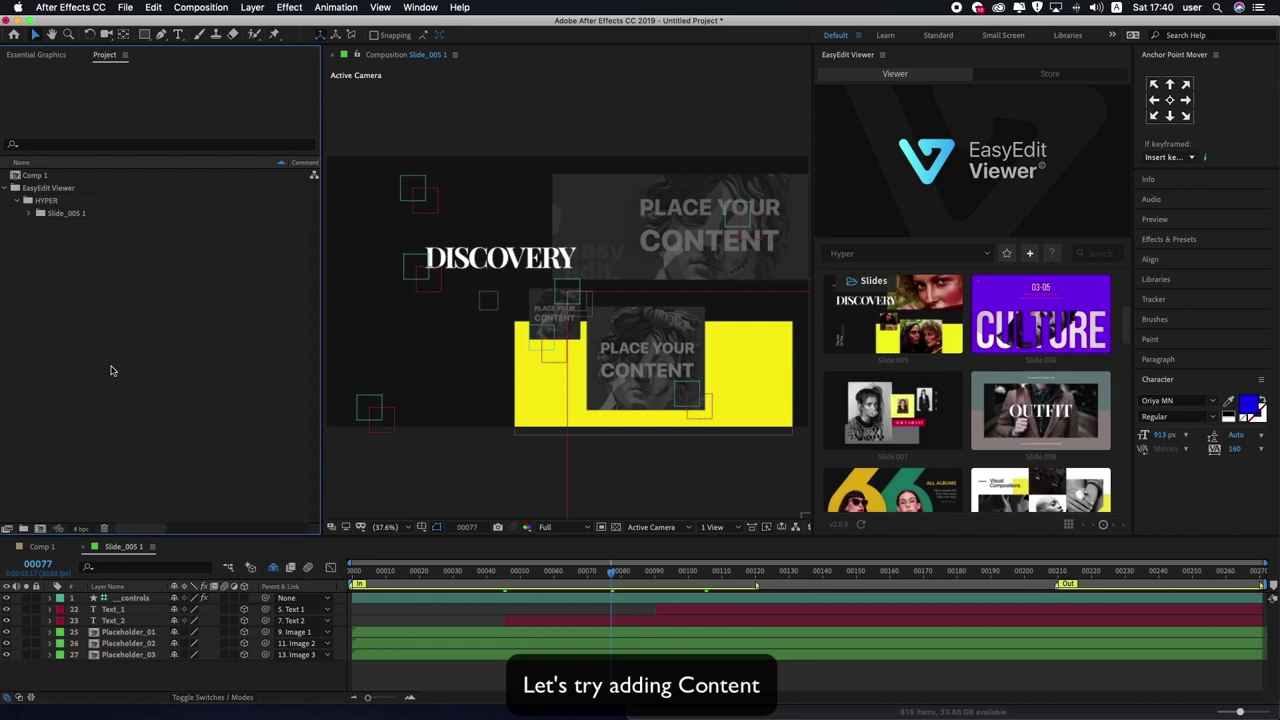
double_click(111, 371)
drag(476, 166, 463, 130)
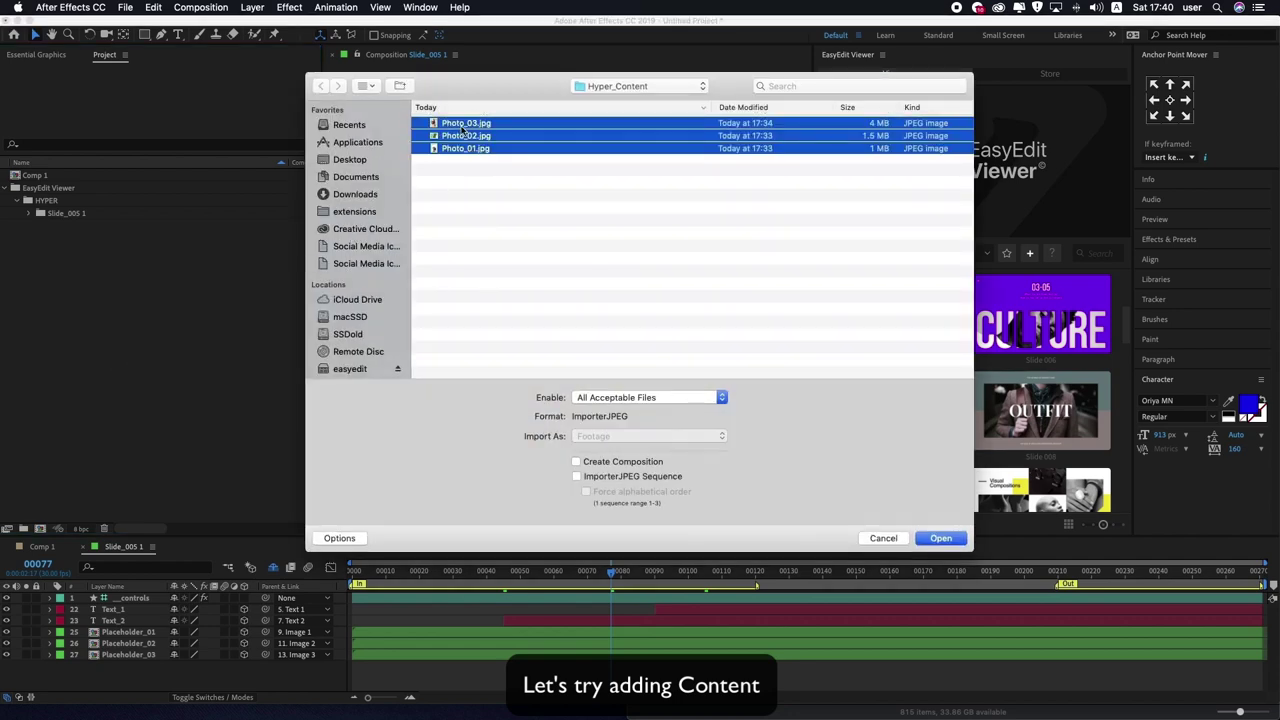
click(937, 538)
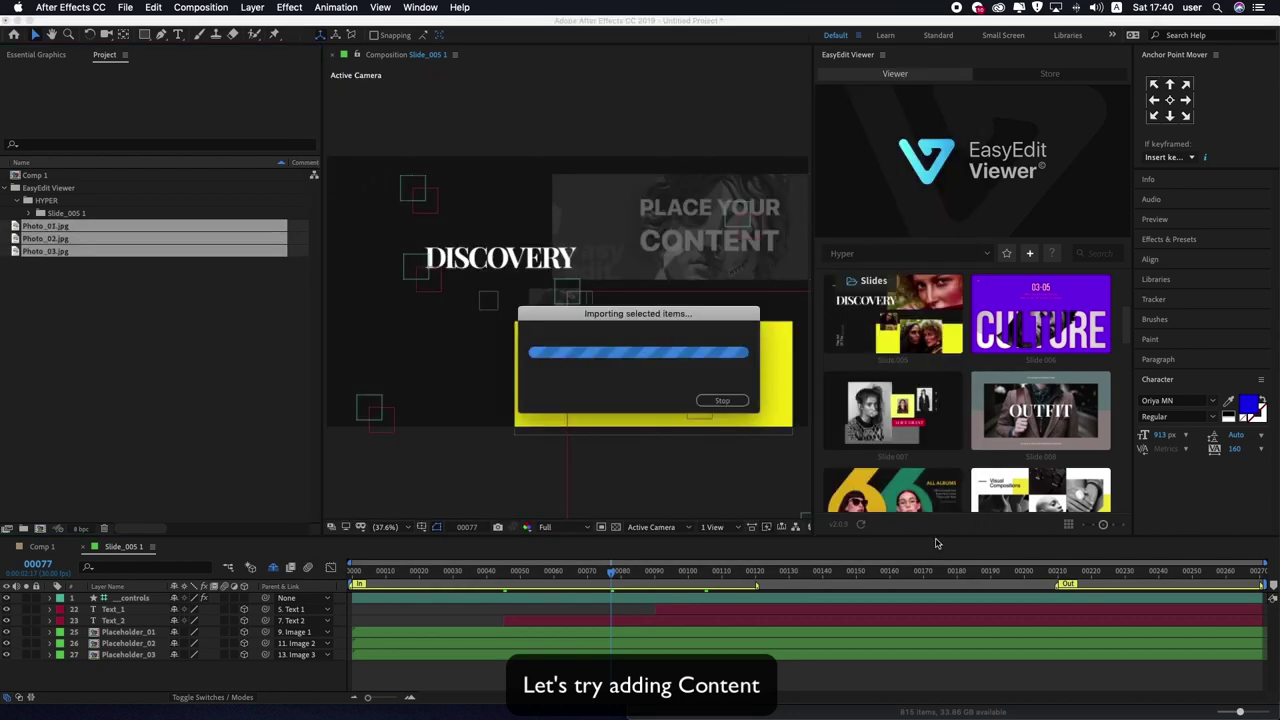
click(141, 402)
Step: Place Photo_02.jpg inside the TS_06_IMG_01 placeholder precomp and return to Slide_005 1
click(130, 643)
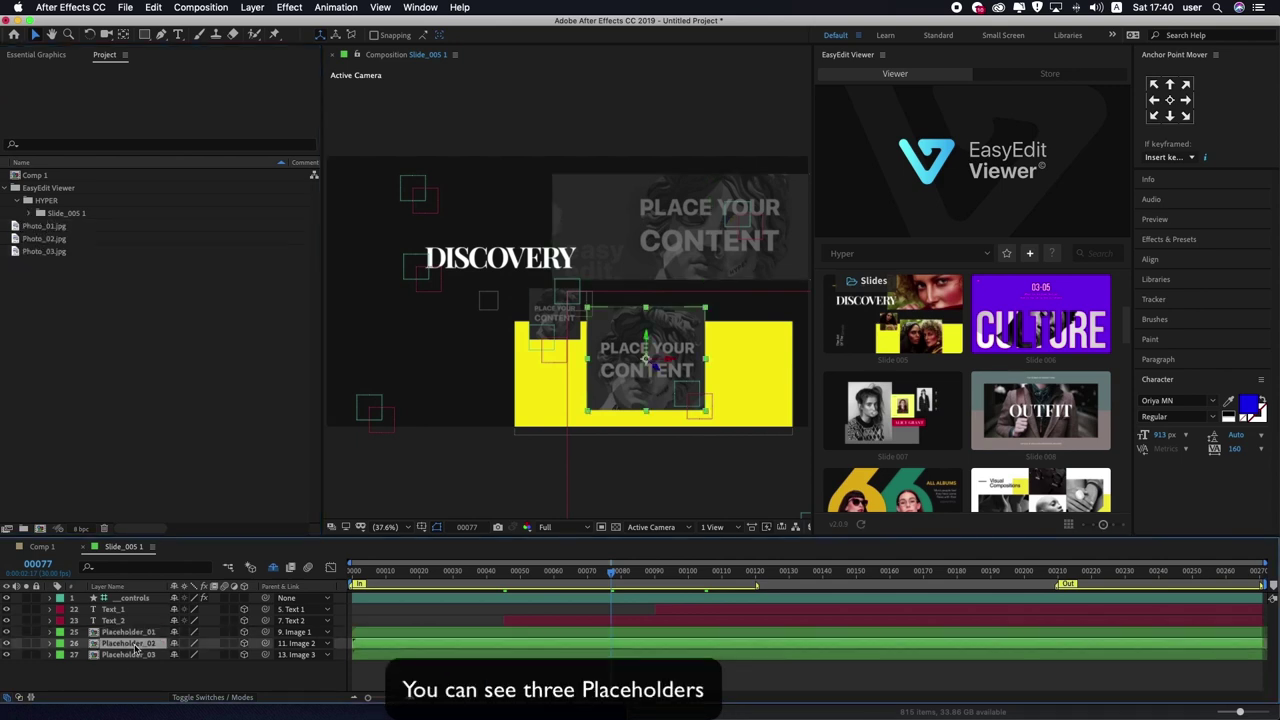
click(128, 654)
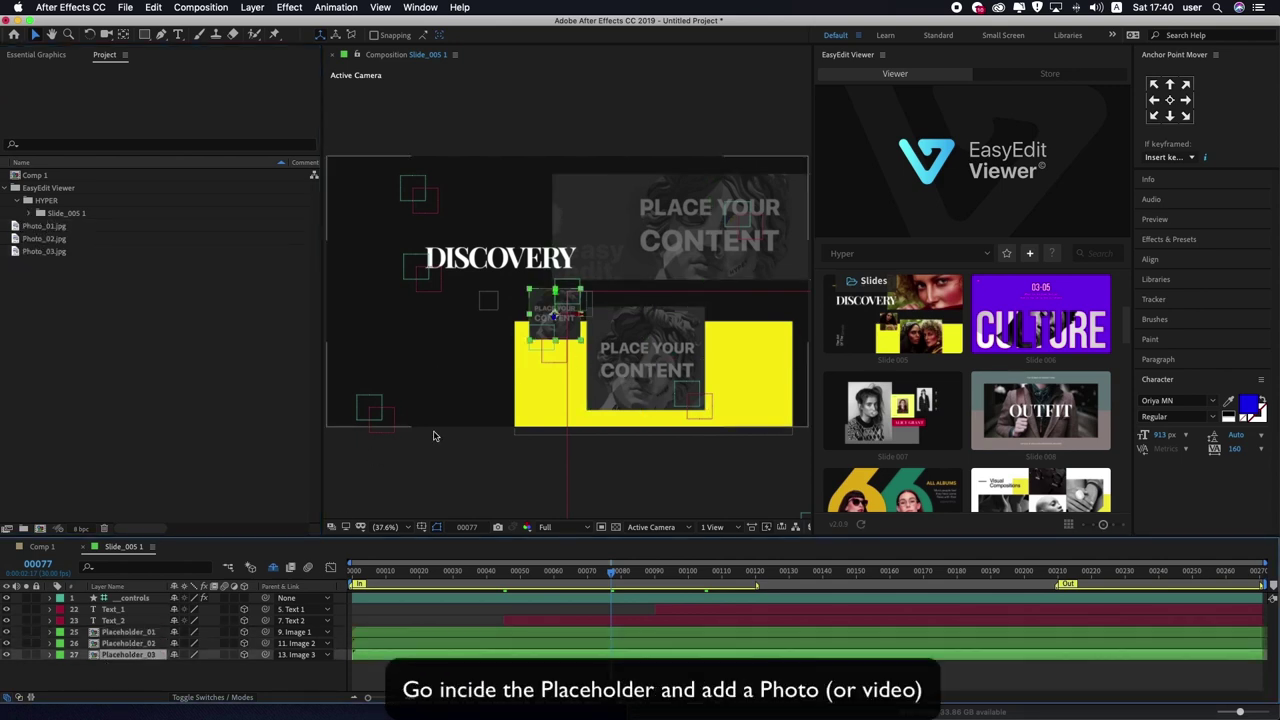
double_click(119, 633)
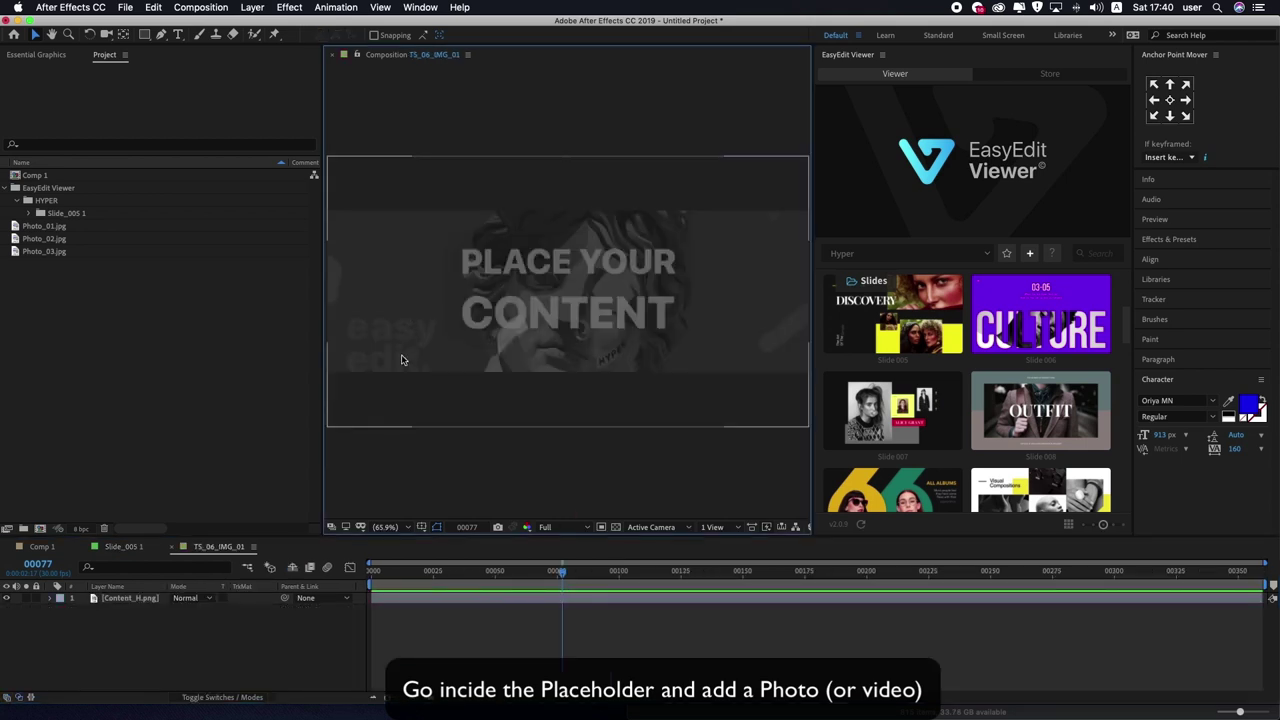
click(42, 226)
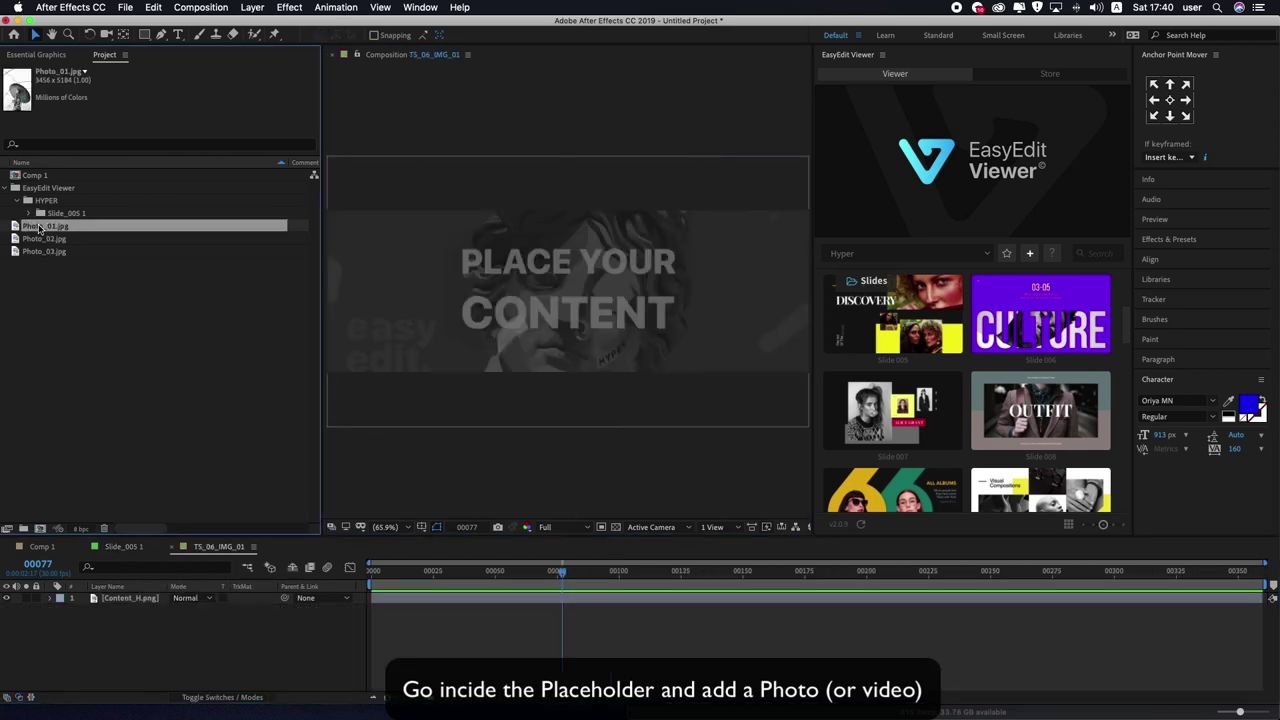
click(42, 239)
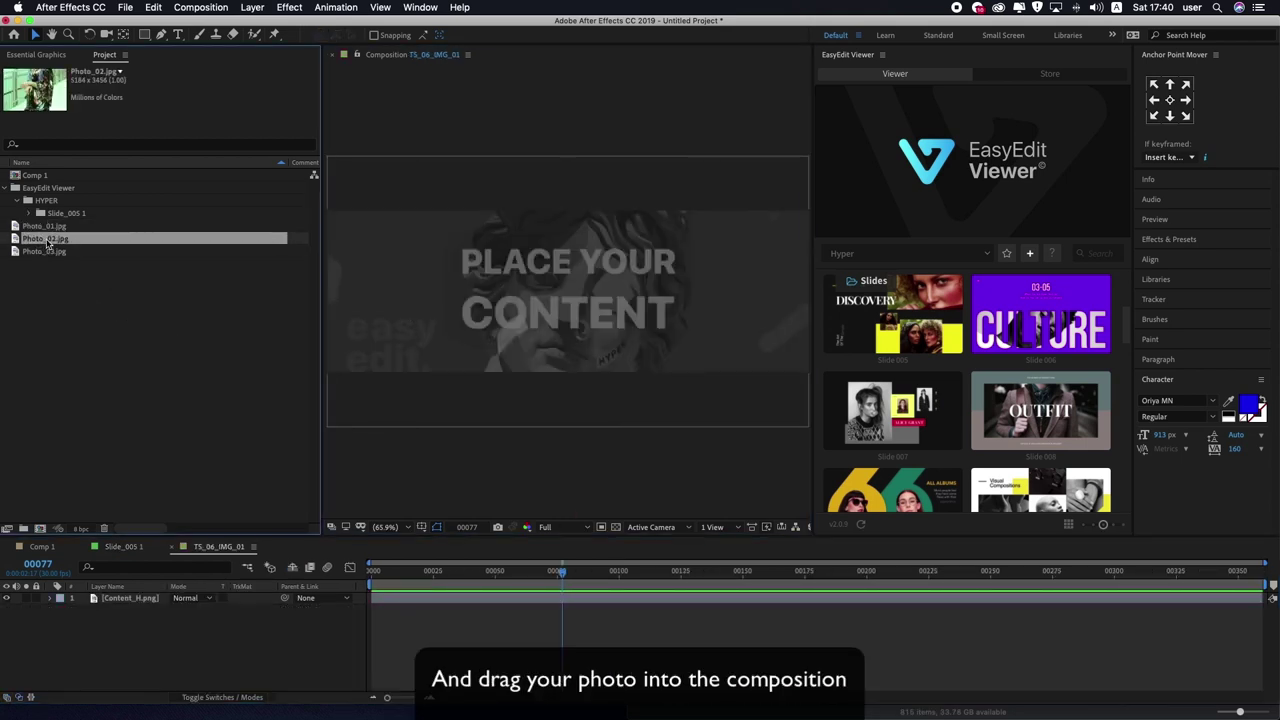
drag(47, 244, 127, 598)
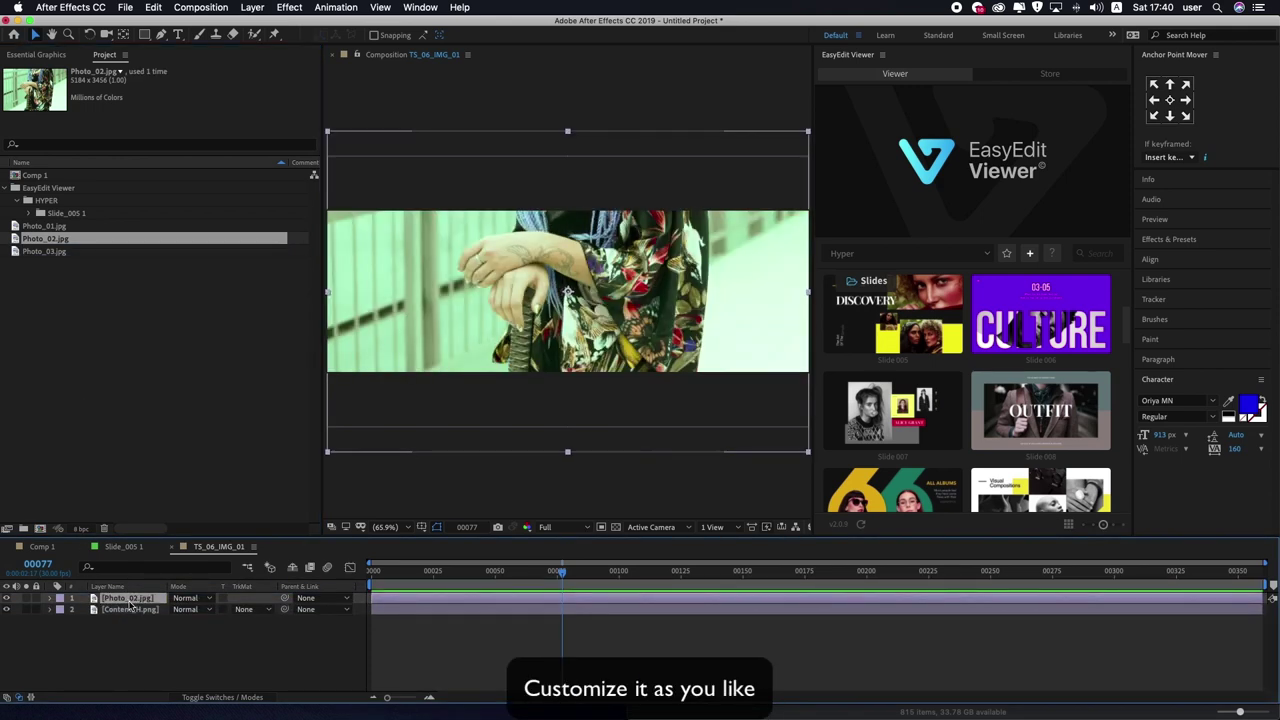
click(121, 548)
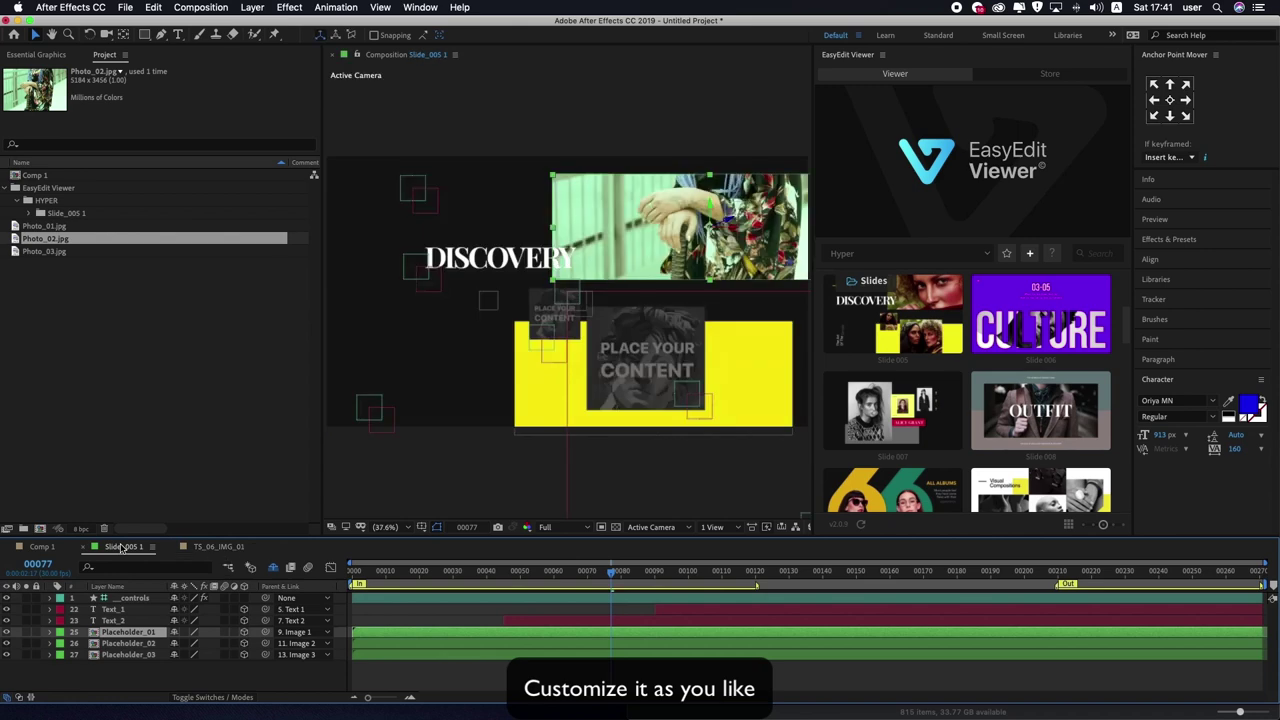
Step: Put Photo_01.jpg into TS_06_IMG_02, fit it to comp width and nudge it up
double_click(118, 644)
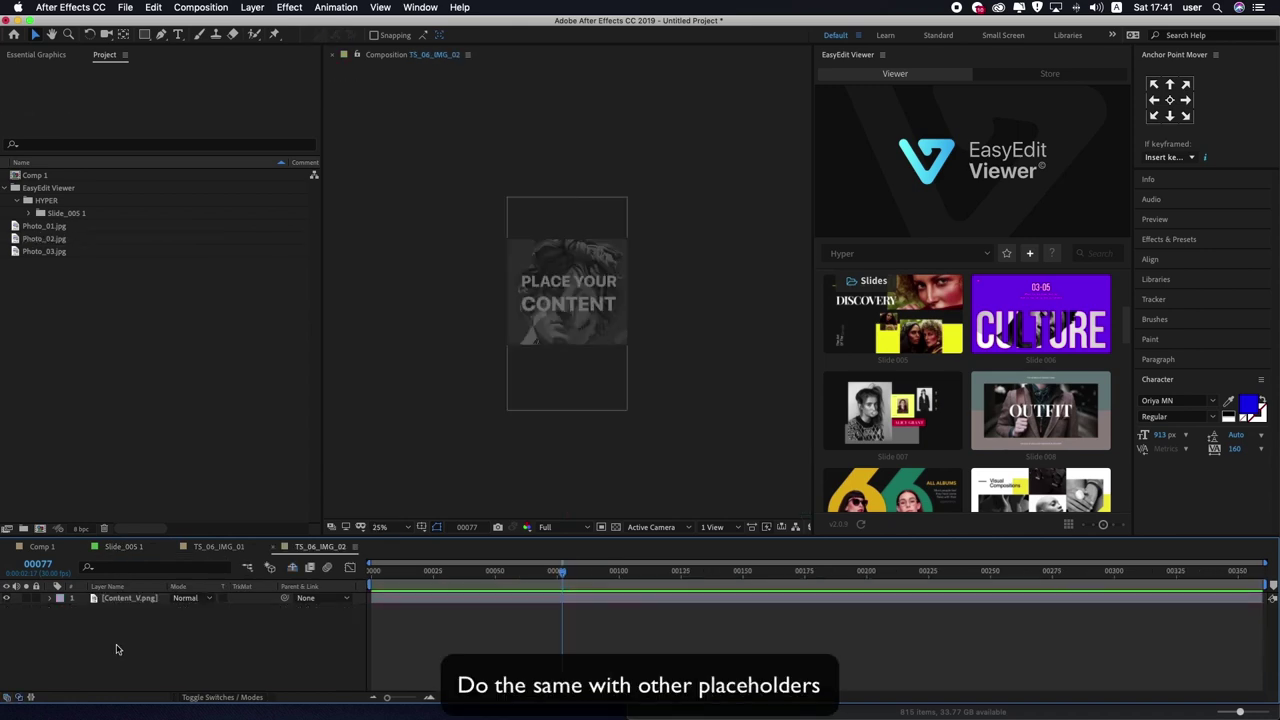
click(222, 547)
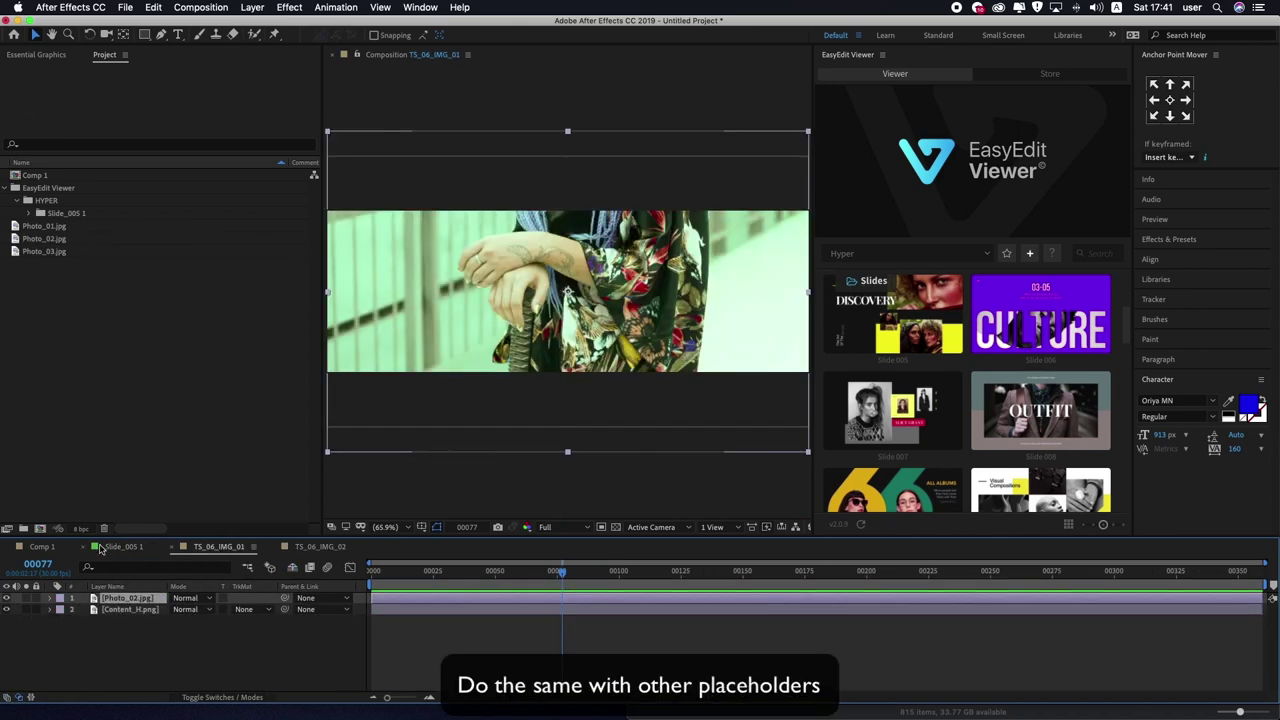
click(121, 547)
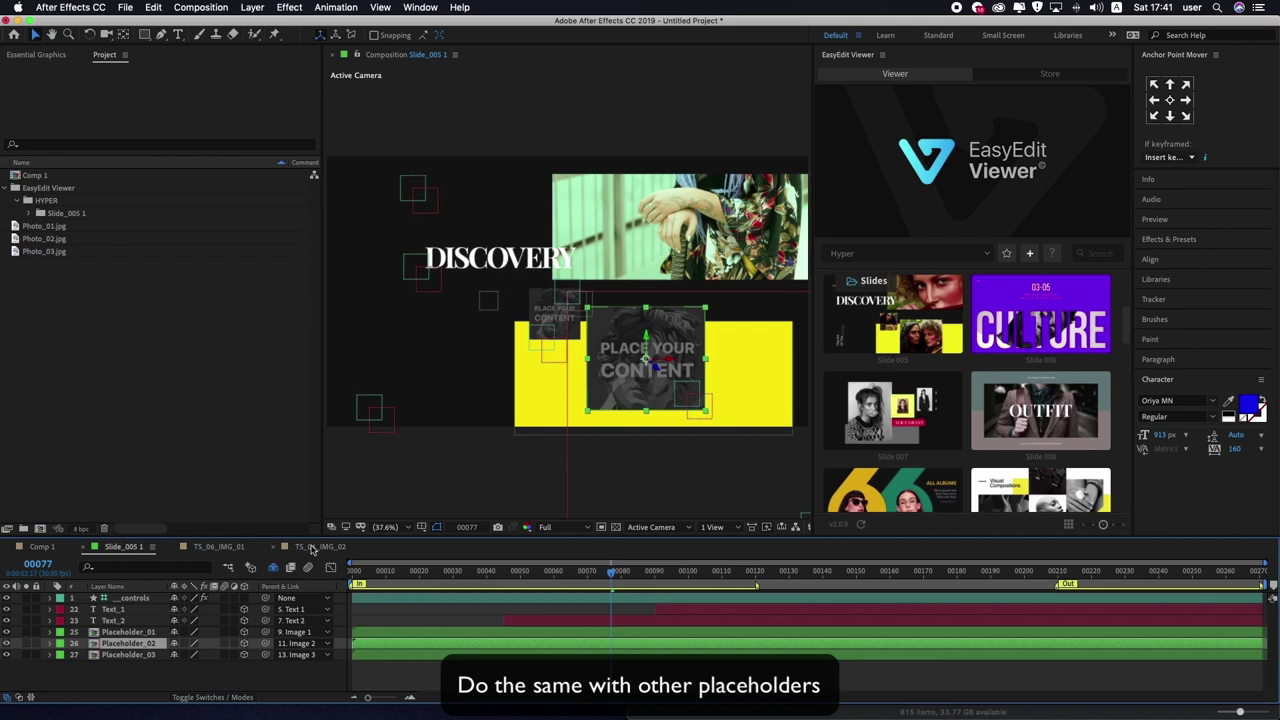
click(316, 547)
click(44, 228)
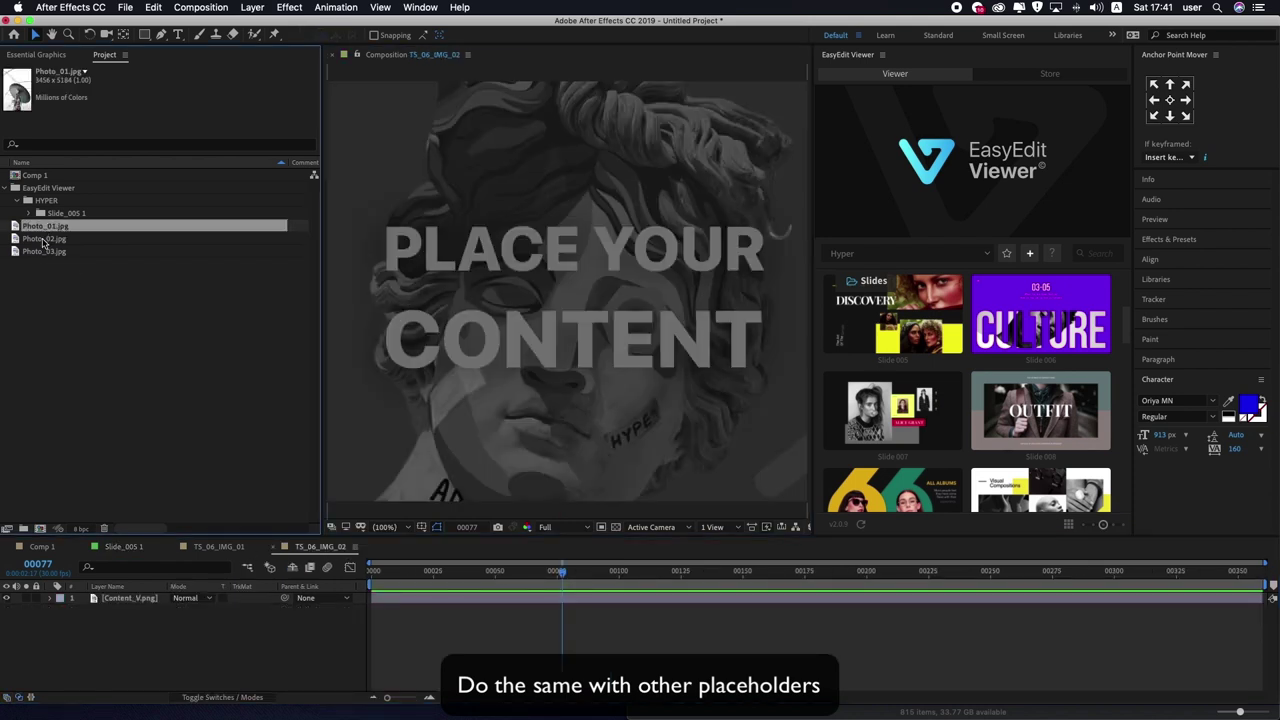
click(43, 240)
click(42, 252)
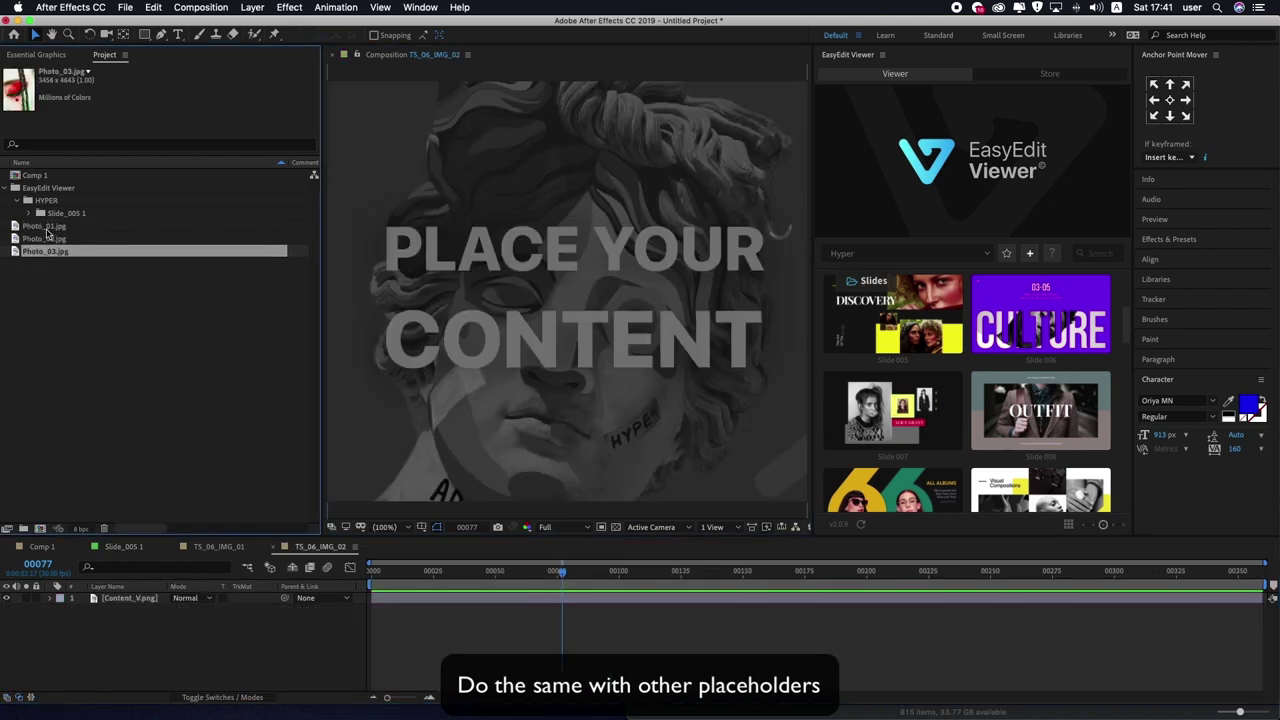
double_click(45, 228)
click(490, 55)
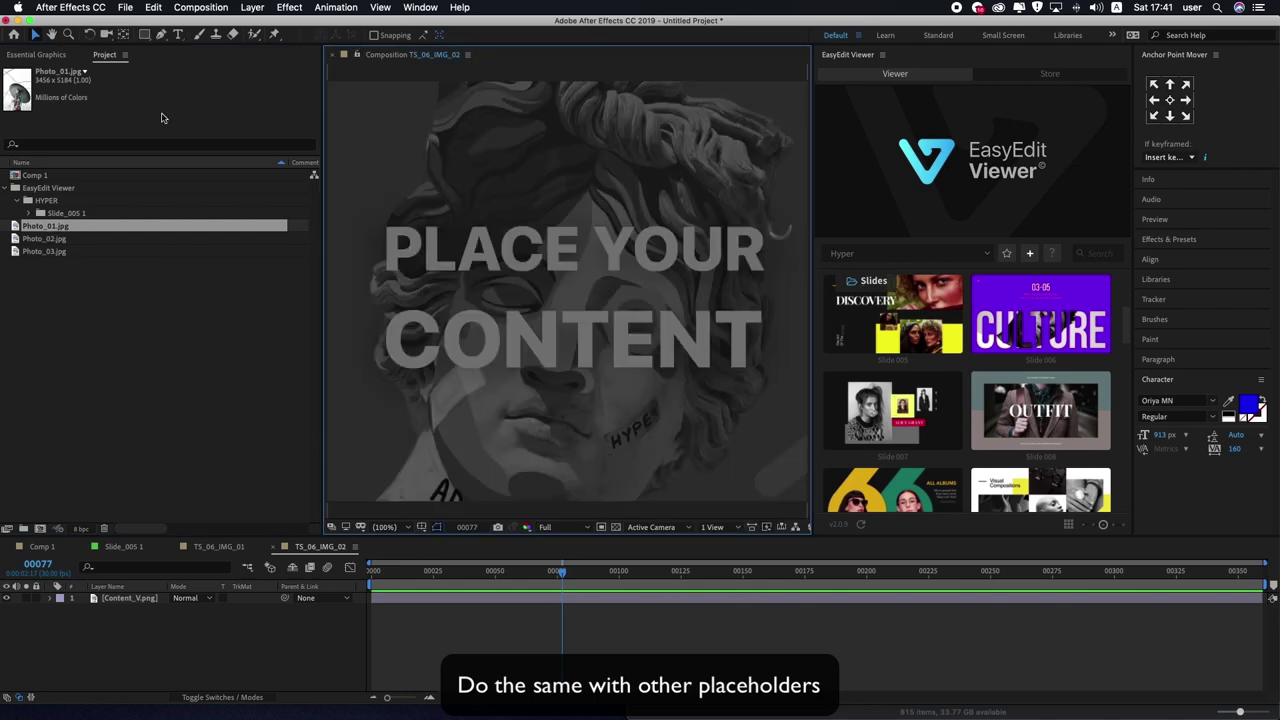
drag(45, 227, 123, 600)
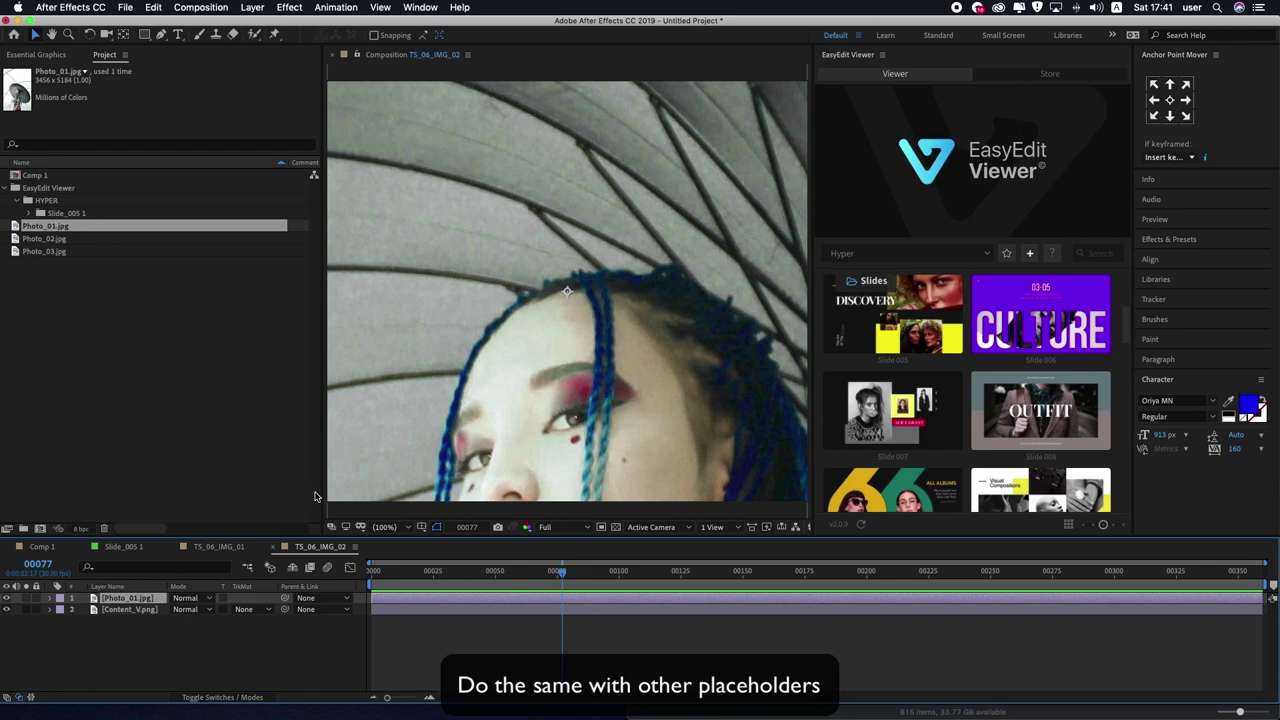
key(super+alt+shift+w)
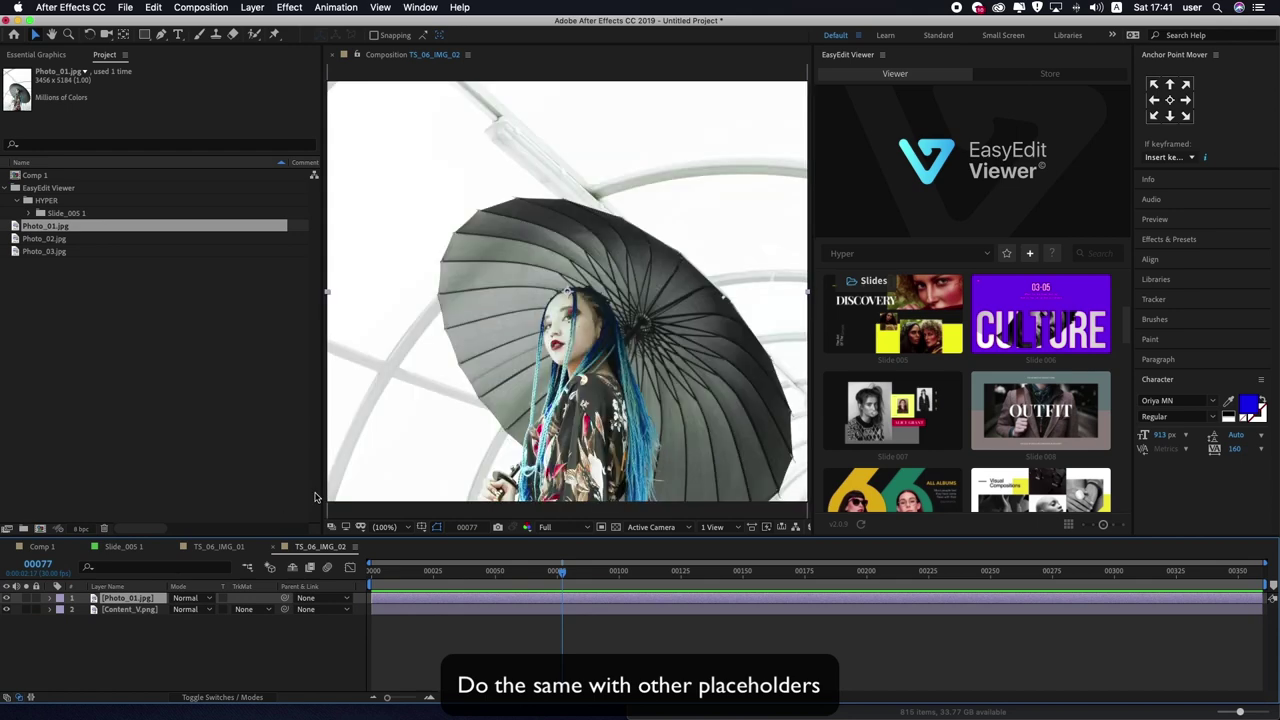
key(shift+Up)
key(shift+Up)
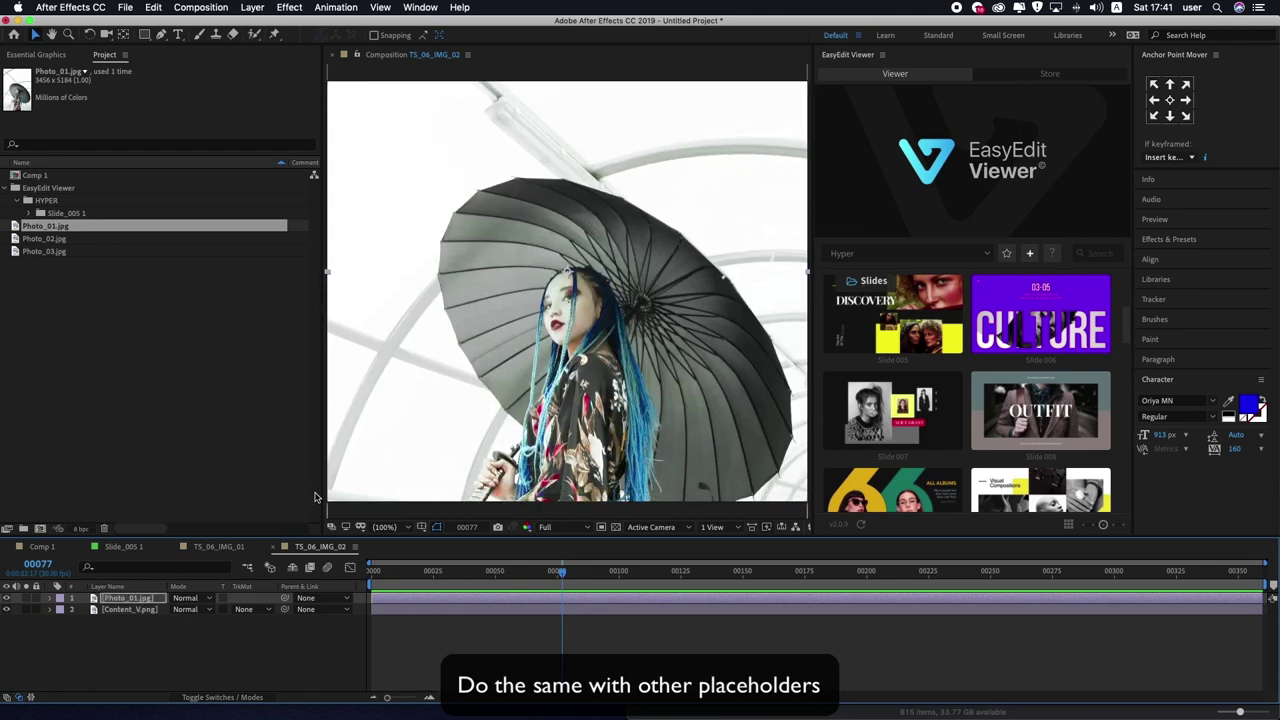
click(124, 547)
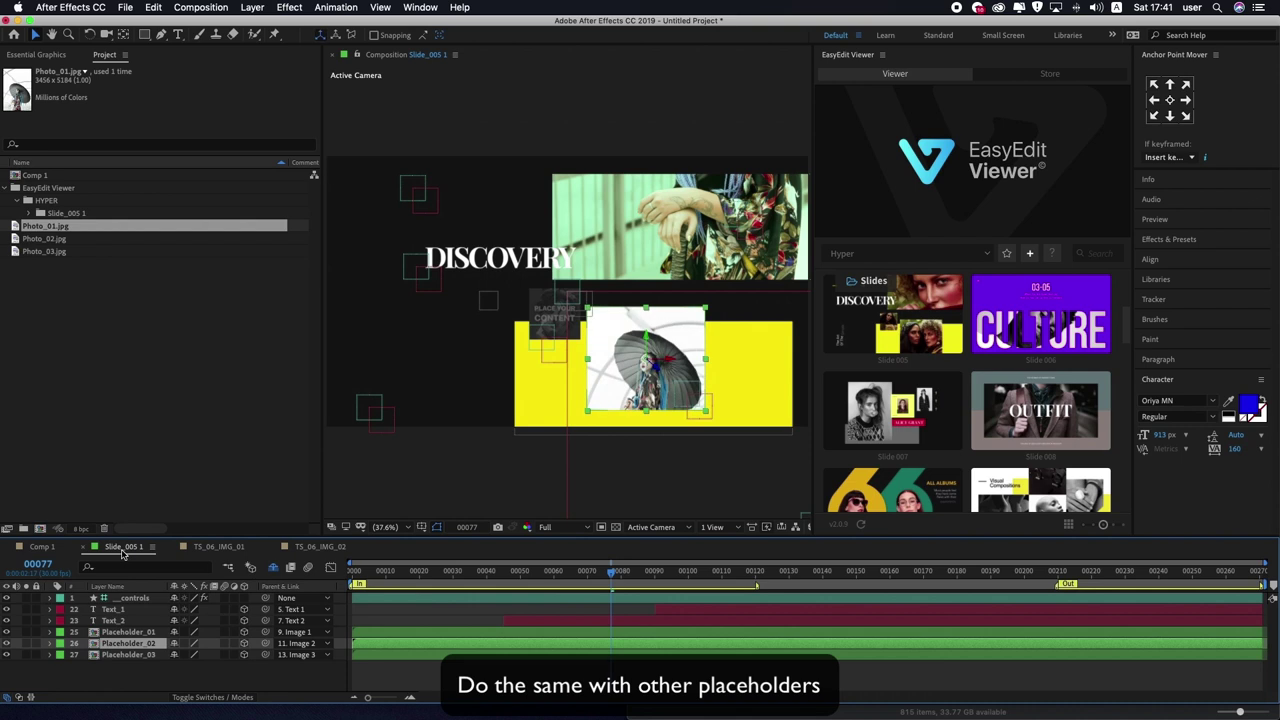
Step: Put Photo_03.jpg into TS_06_IMG_03 and fit it to the comp height
double_click(115, 655)
drag(57, 251, 128, 597)
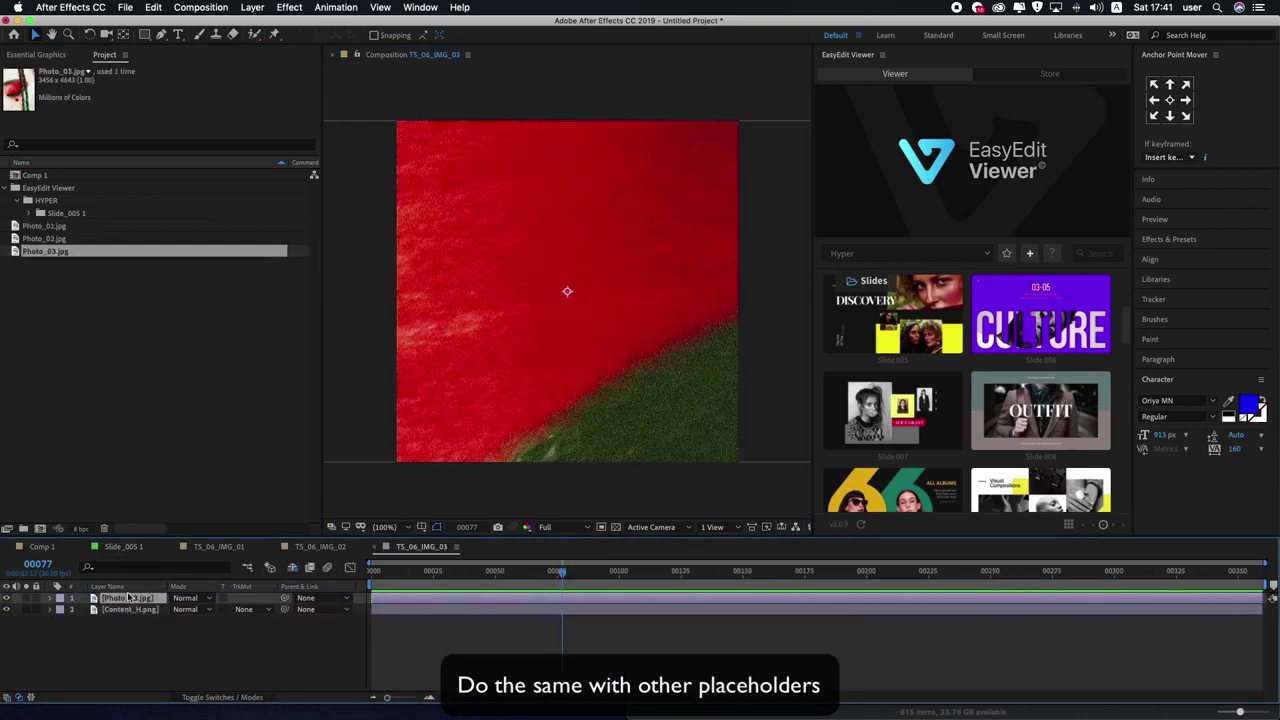
key(ctrl+alt+shift+h)
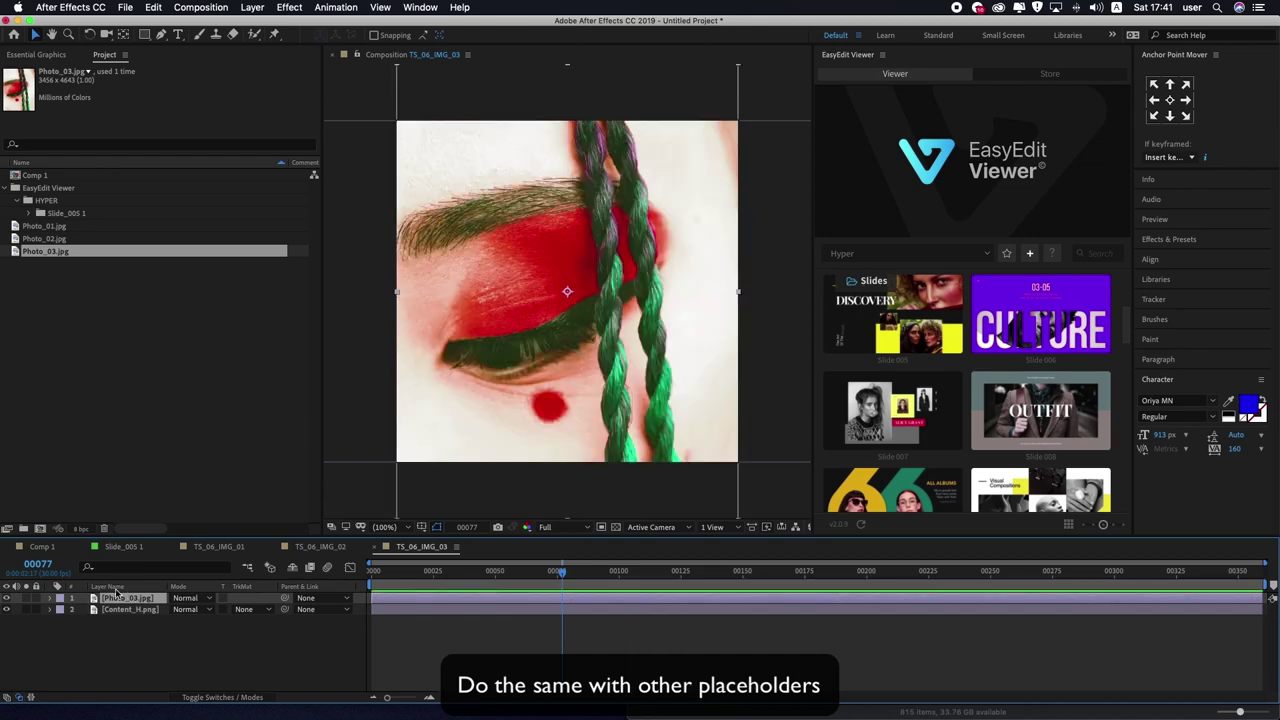
click(221, 547)
click(124, 547)
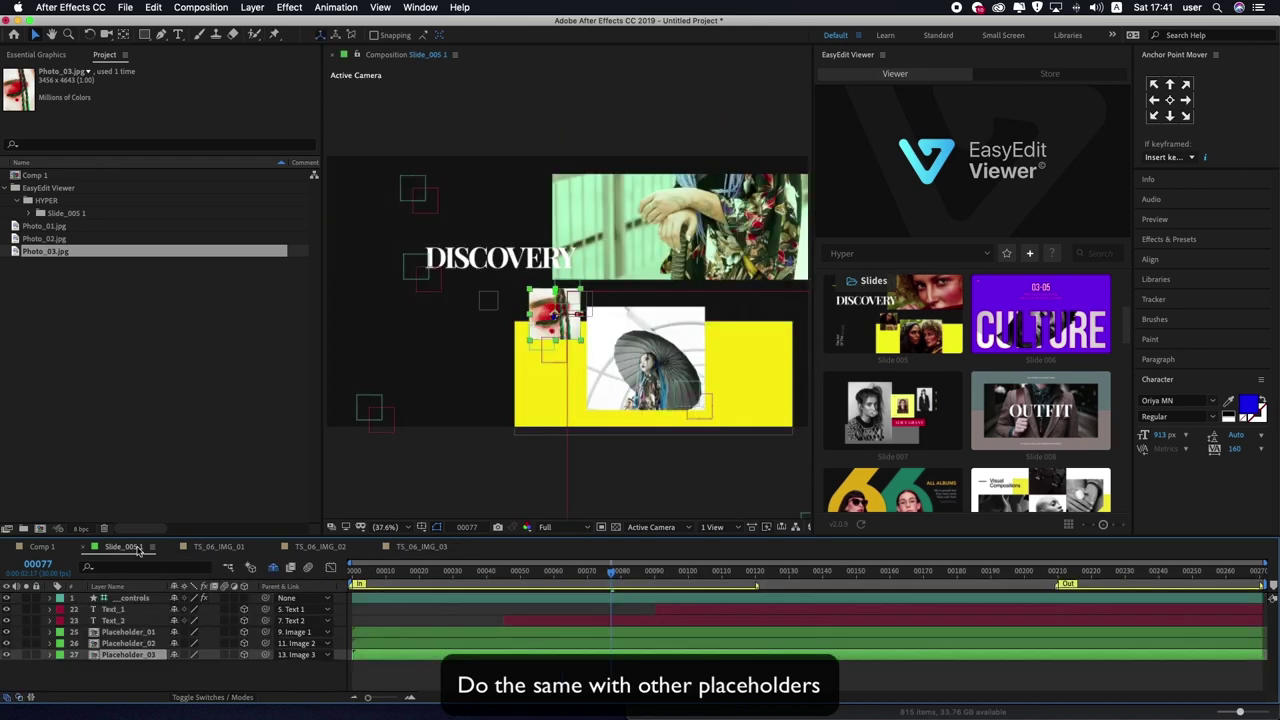
drag(611, 571, 413, 571)
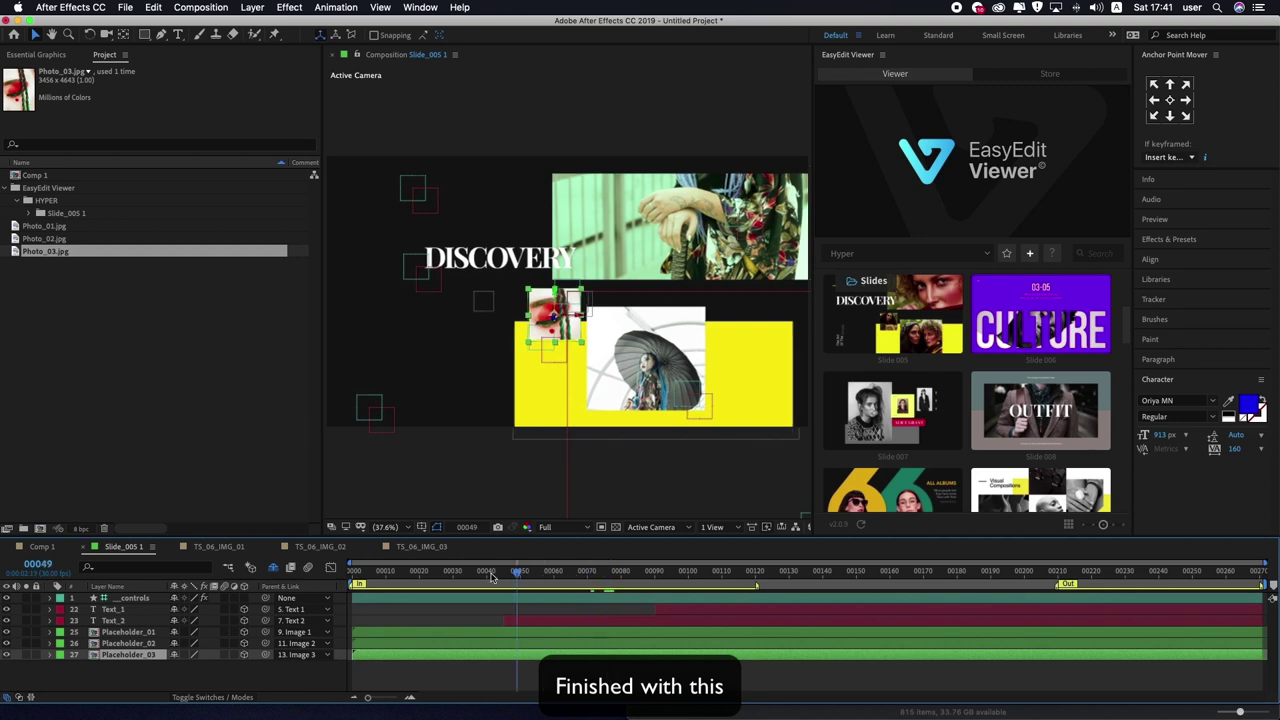
key(space)
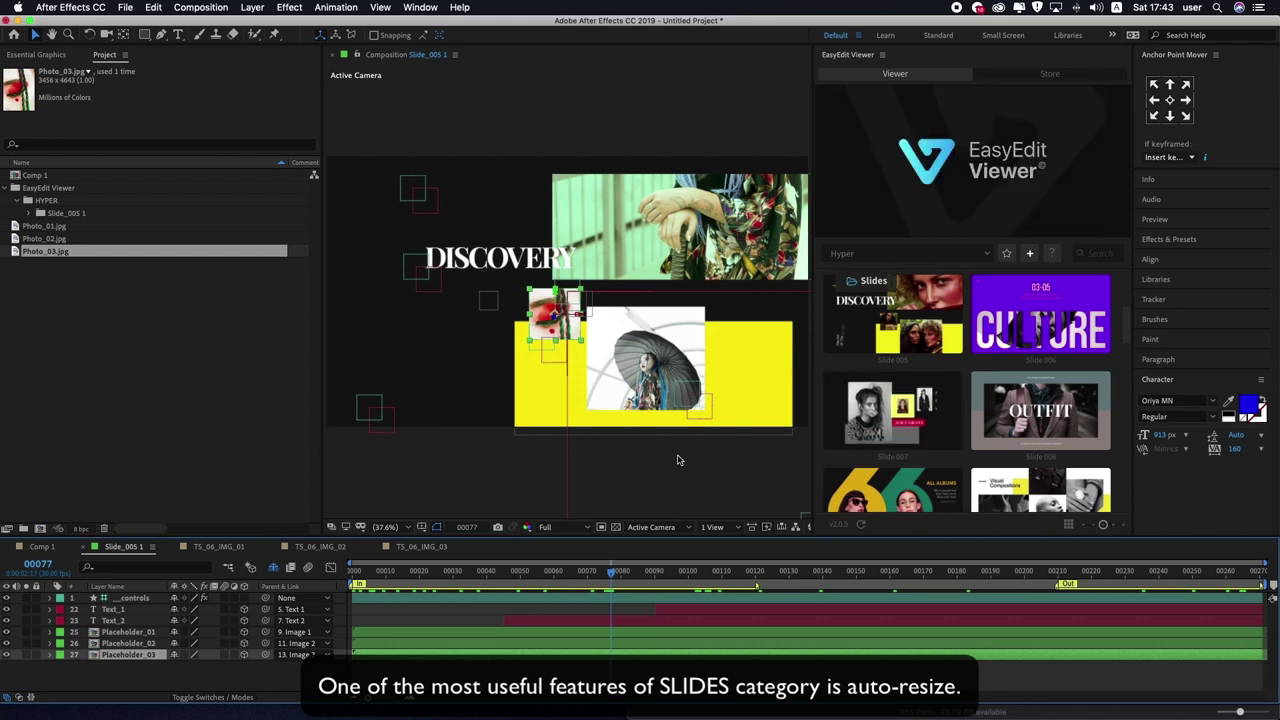
Step: Set the Slide_005 1 composition height to 1920, making it 1920×1920
key(super+k)
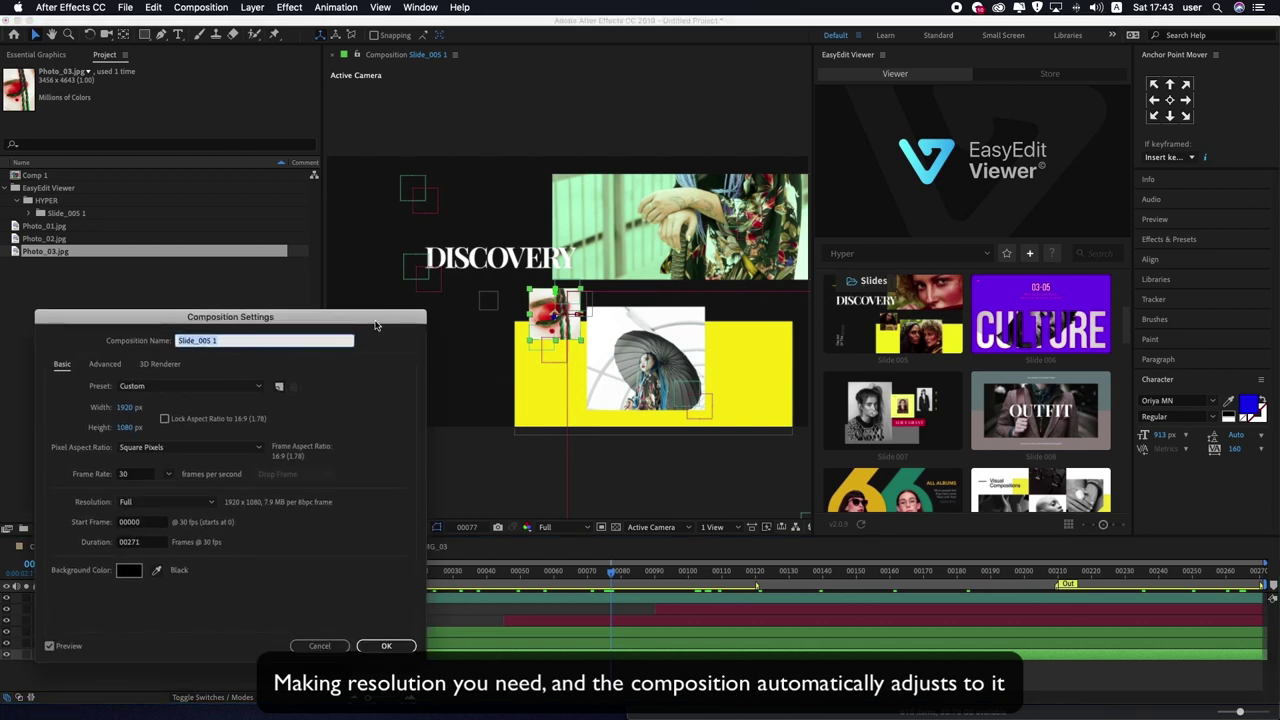
click(125, 428)
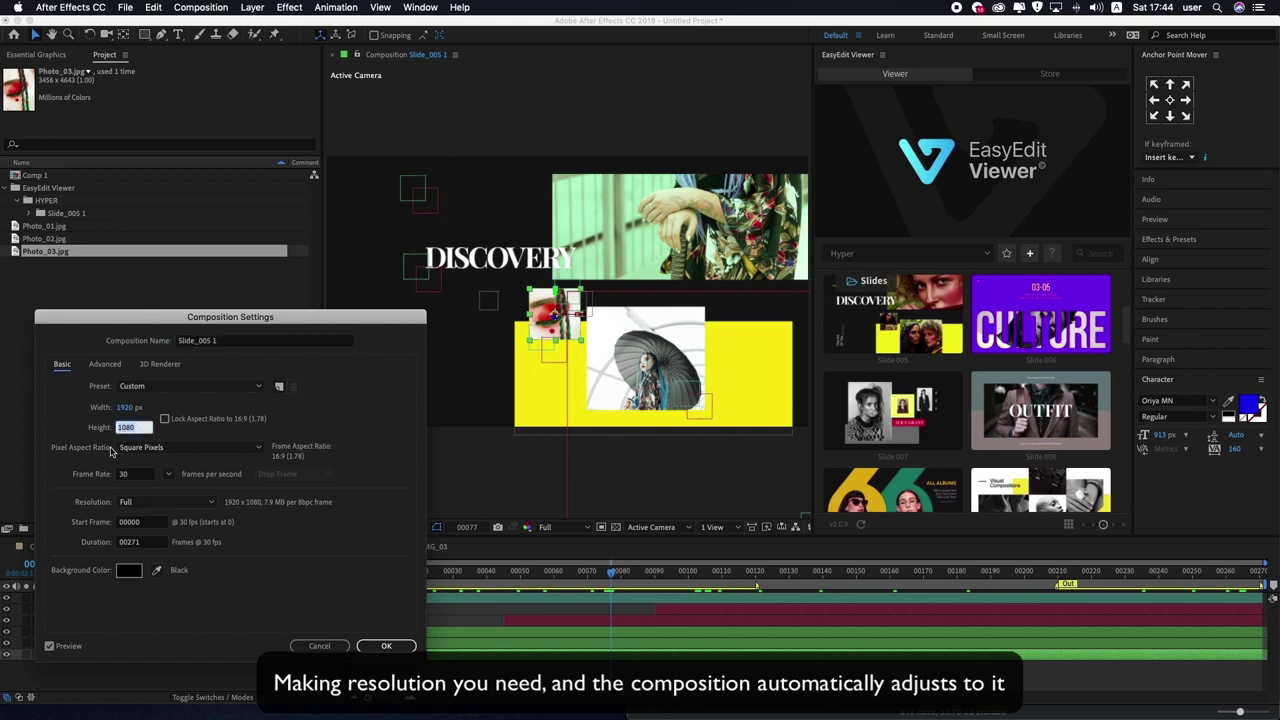
text(1920)
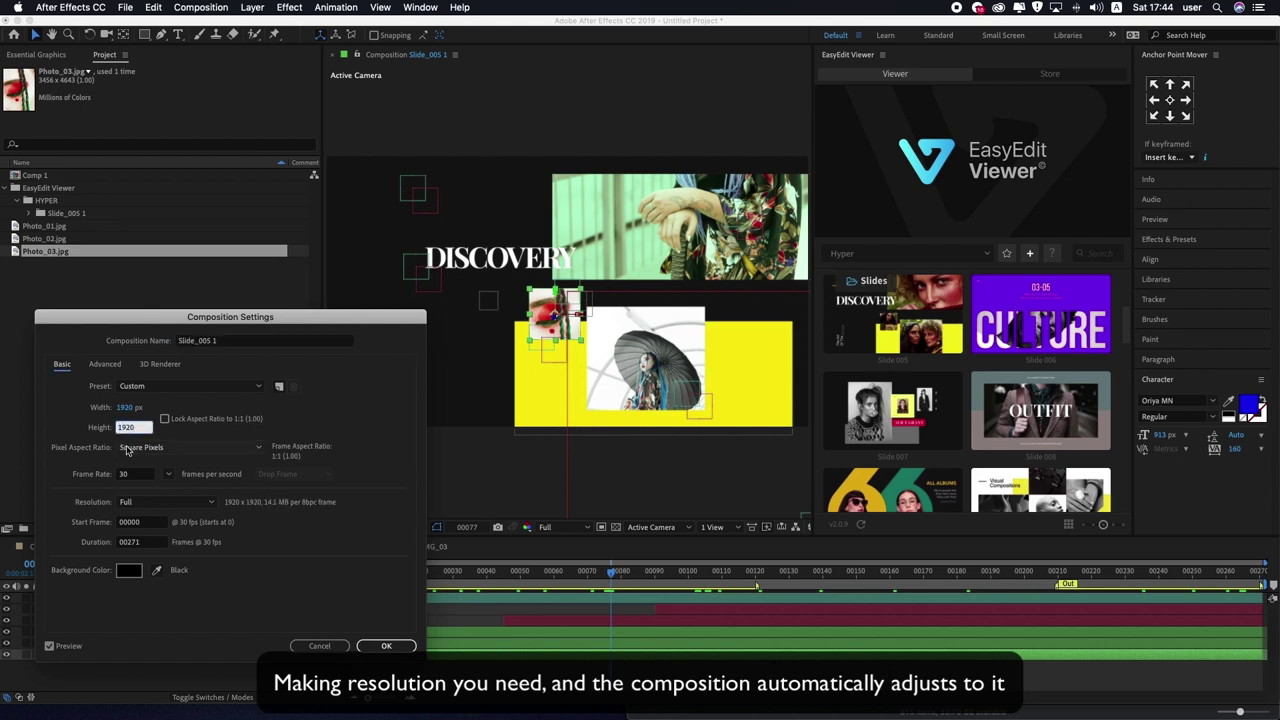
click(390, 647)
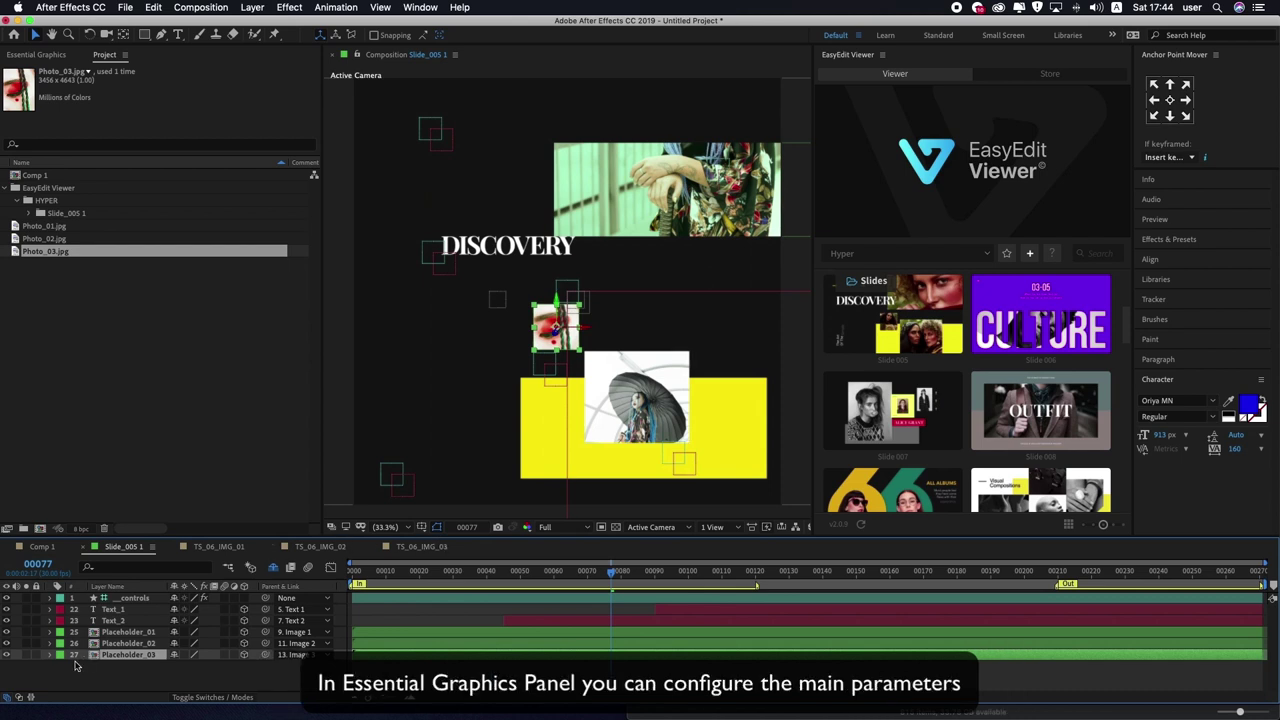
Step: Open the slide in Essential Graphics, scale the DISCOVERY title to about 188 and move it left
right_click(55, 684)
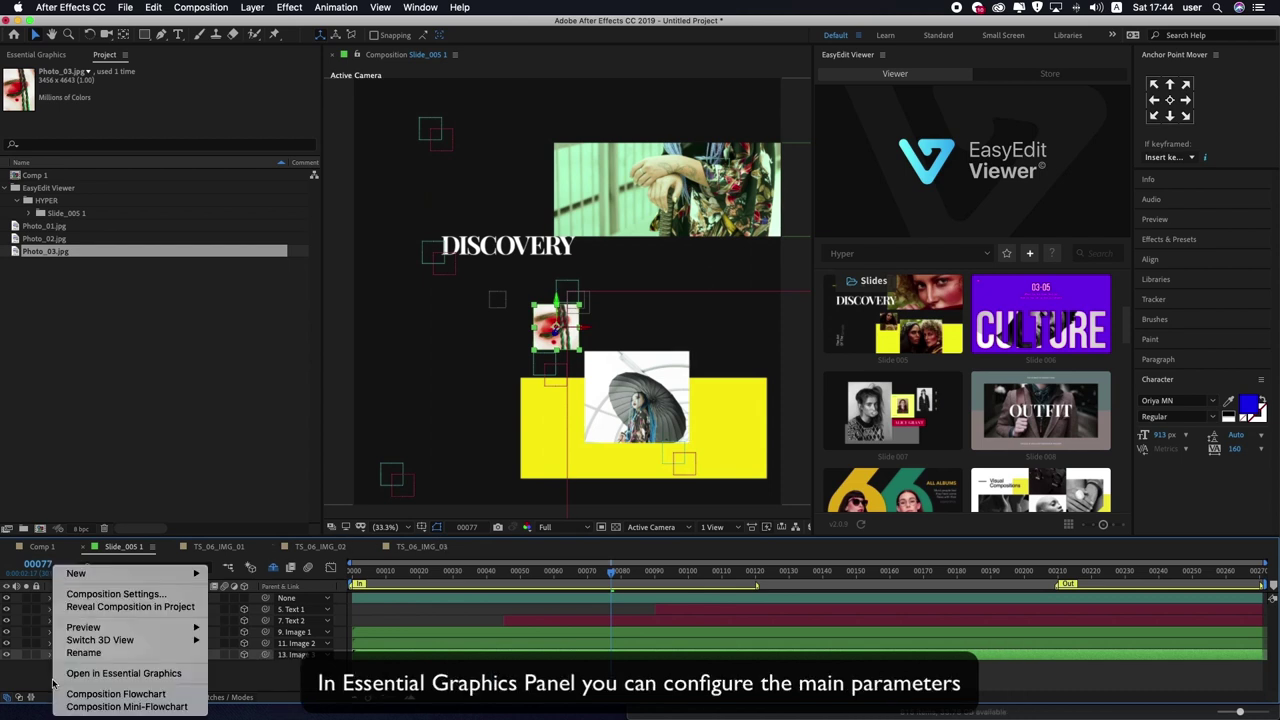
click(111, 673)
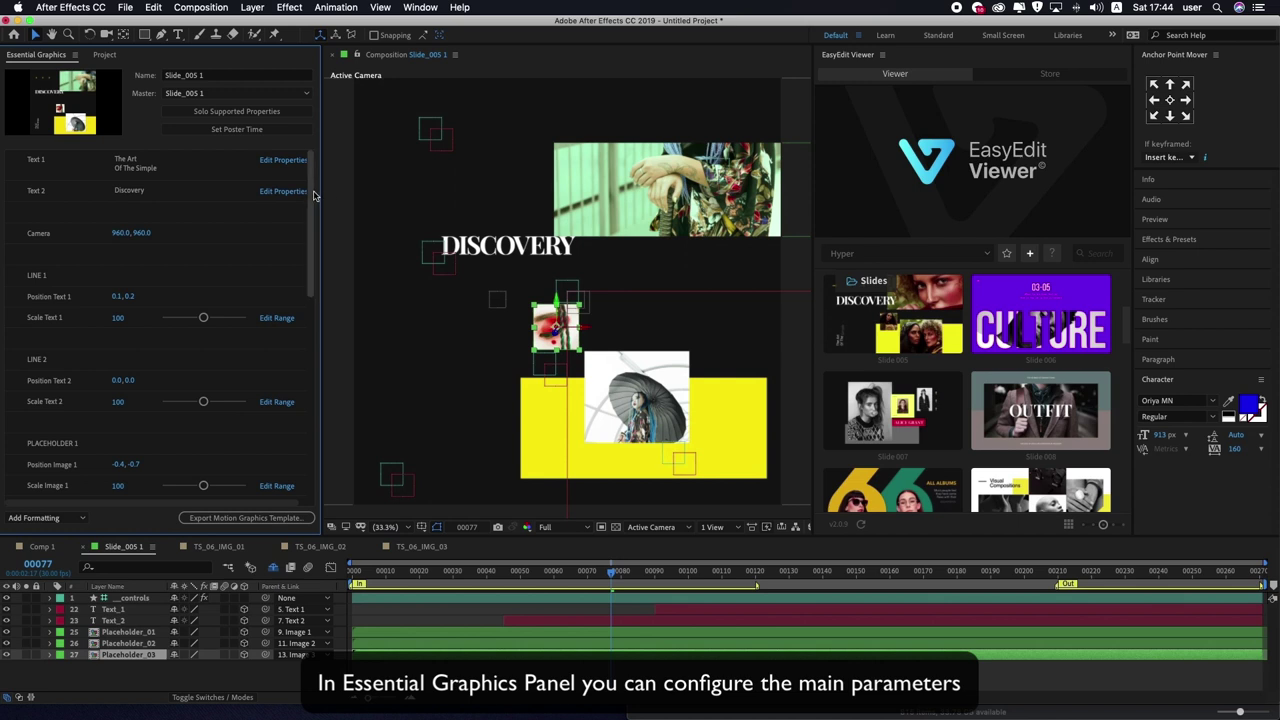
scroll(250, 250, down, 5)
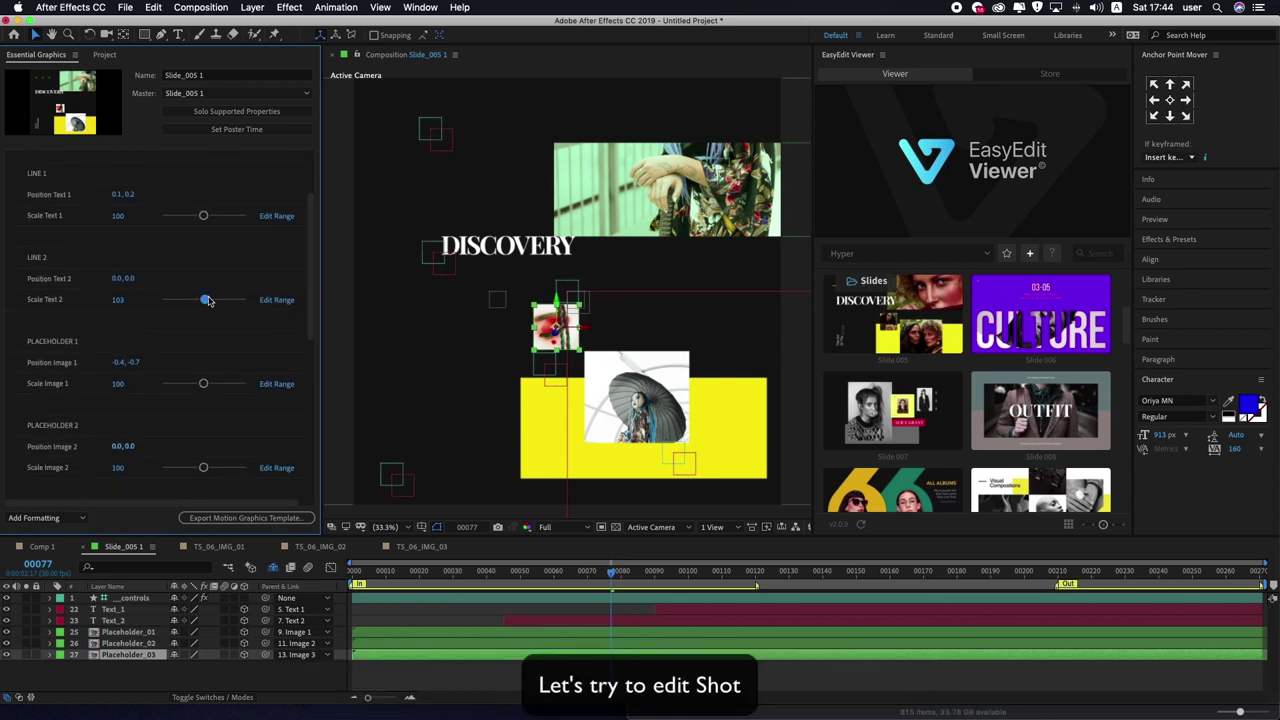
drag(204, 299, 245, 299)
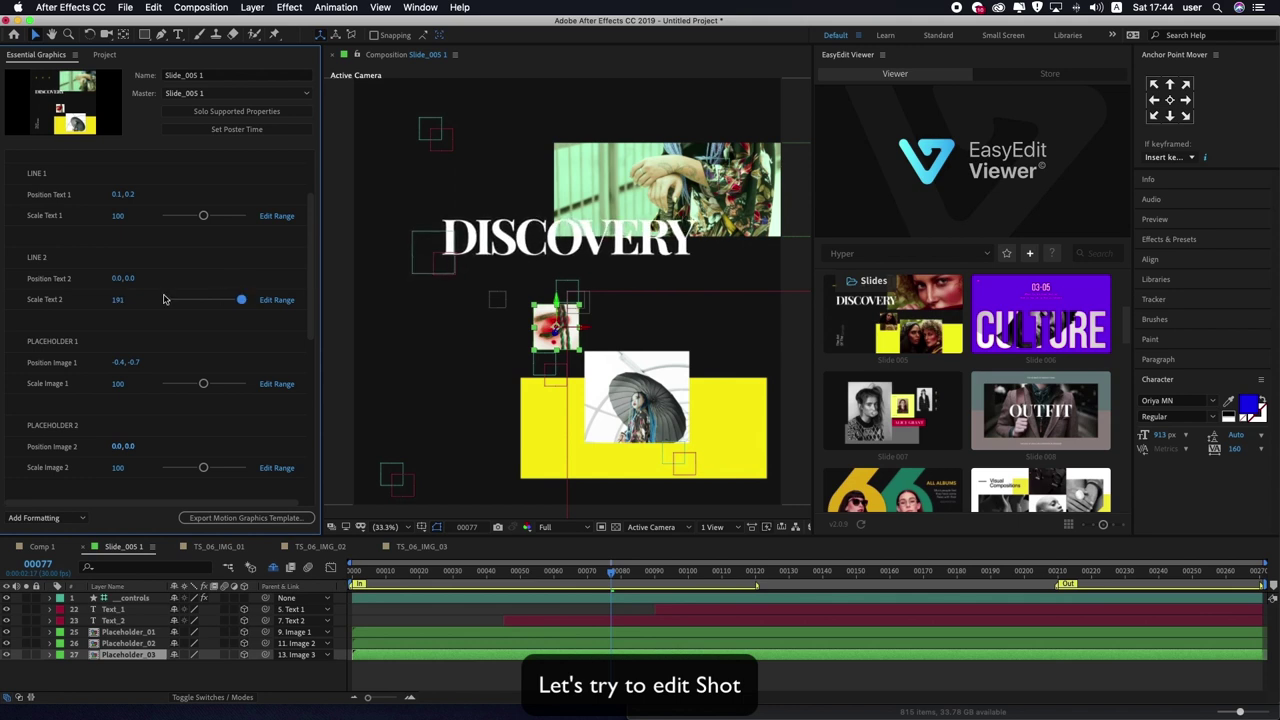
drag(118, 280, 3, 281)
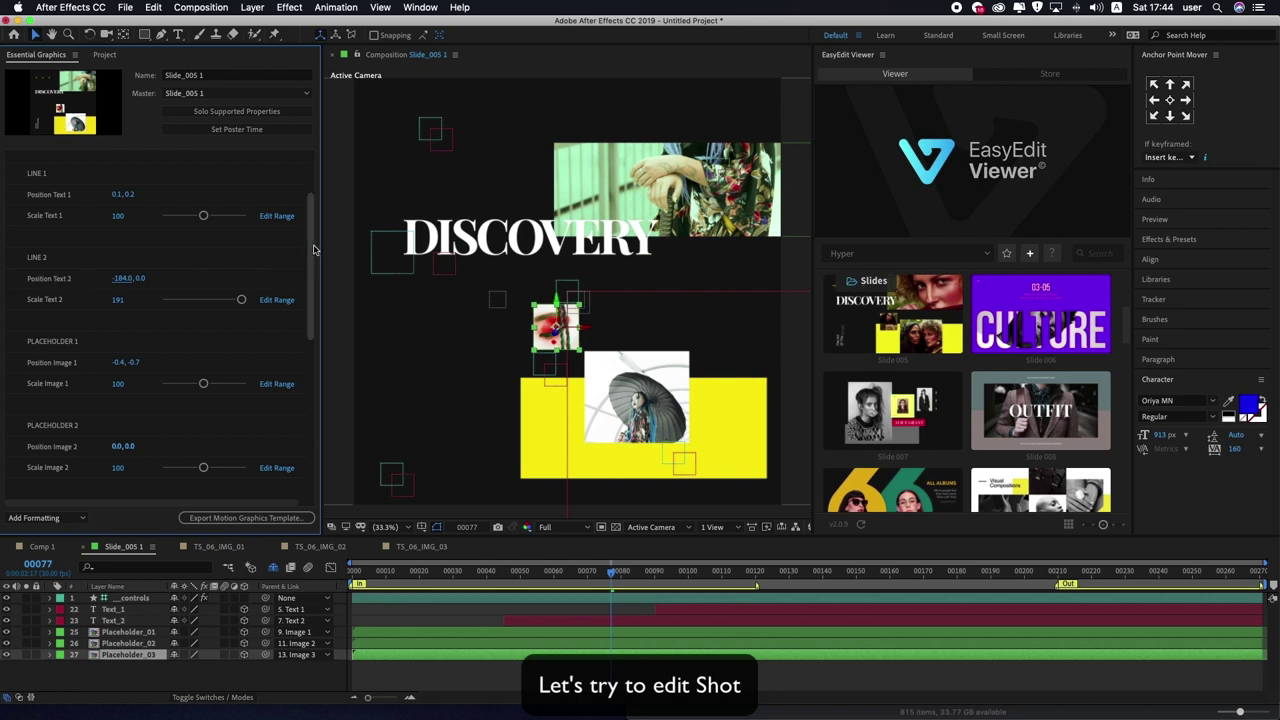
Step: Move the yellow box right and down and set its scale to 159
drag(311, 247, 298, 351)
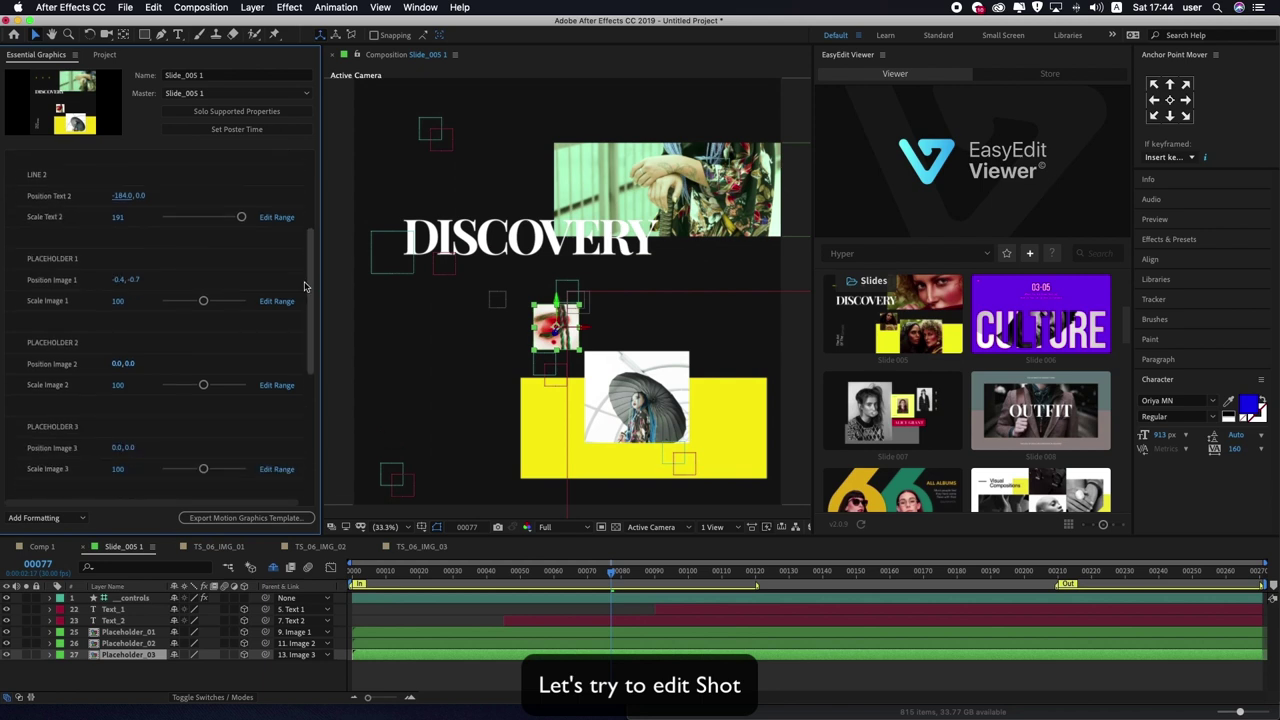
scroll(109, 349, down, 2)
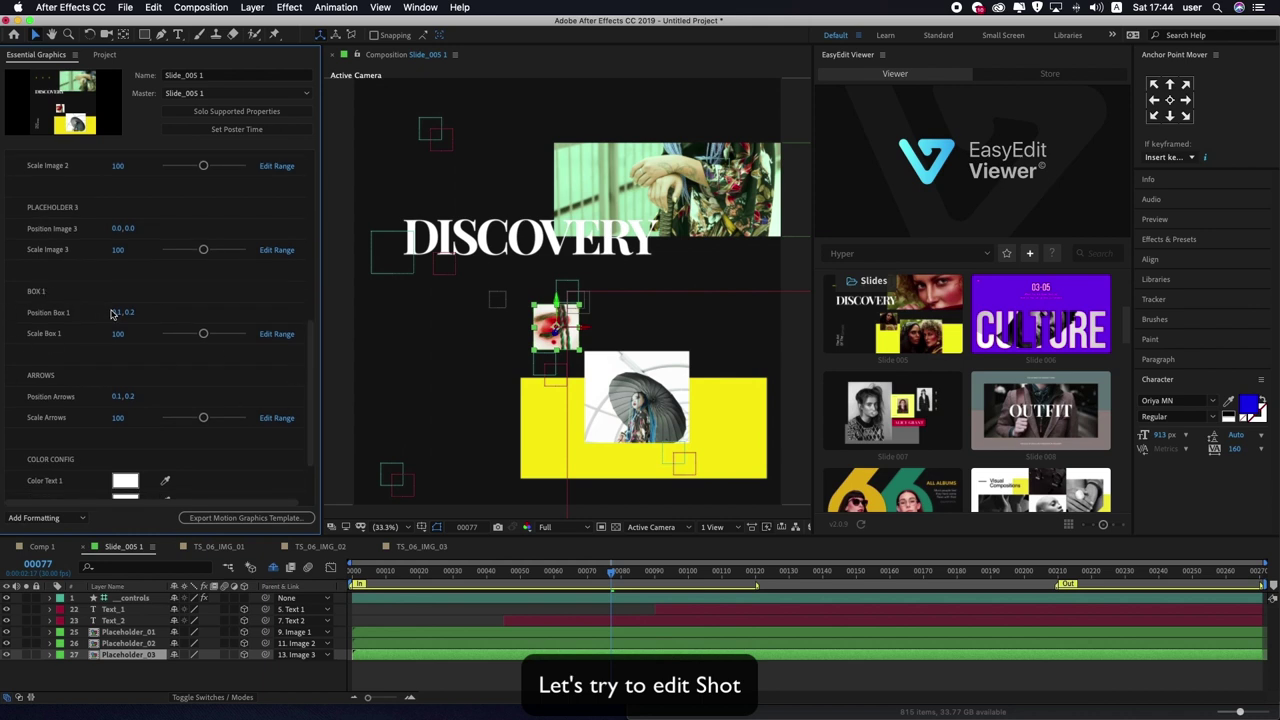
drag(120, 312, 222, 301)
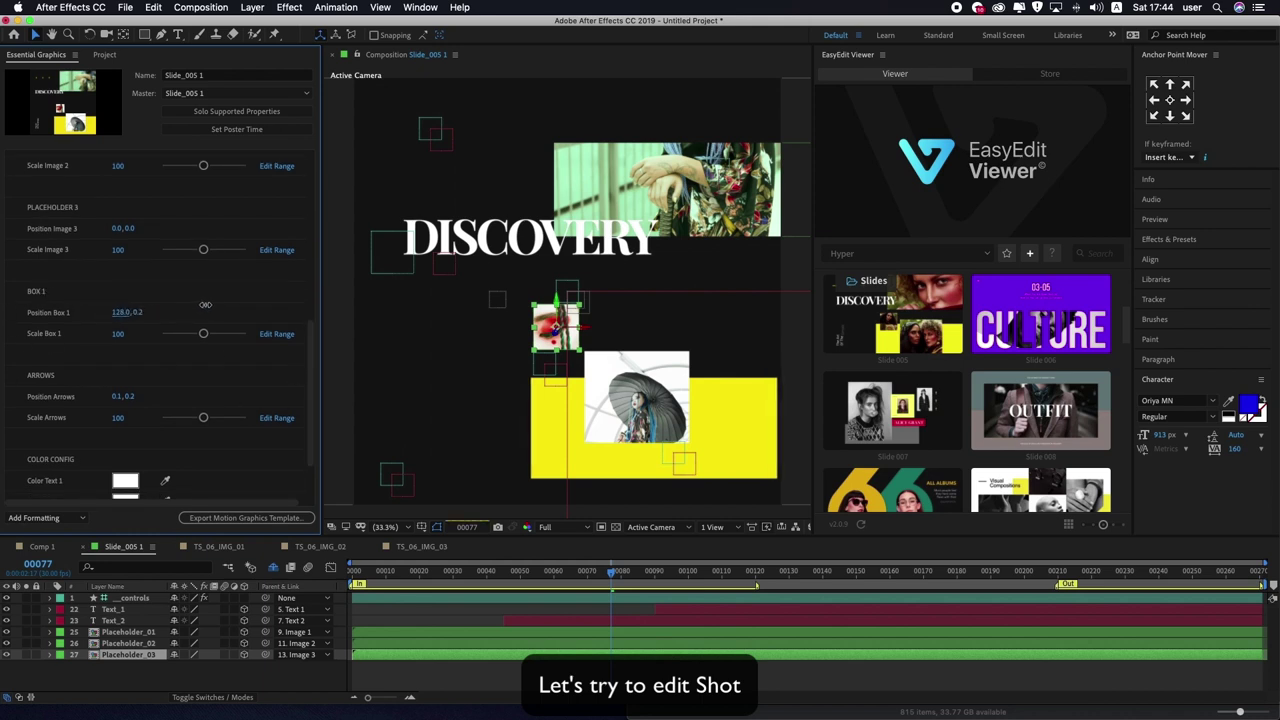
drag(140, 312, 359, 317)
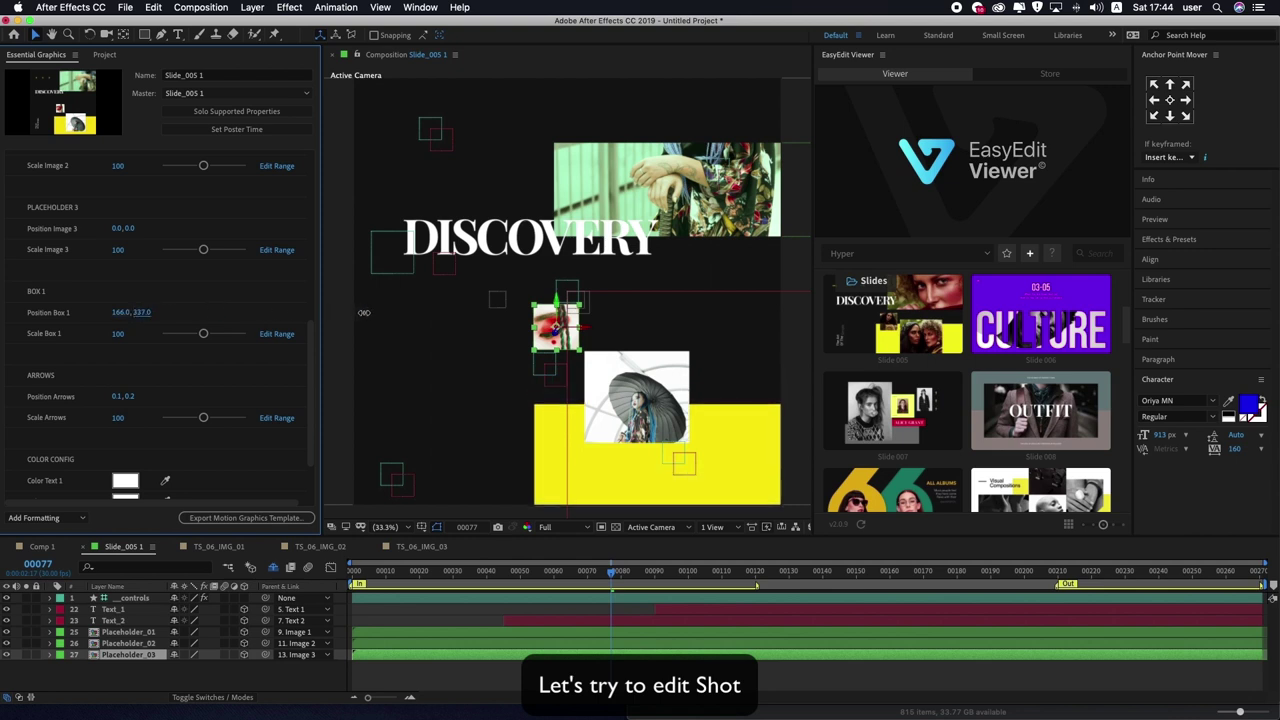
drag(204, 334, 230, 333)
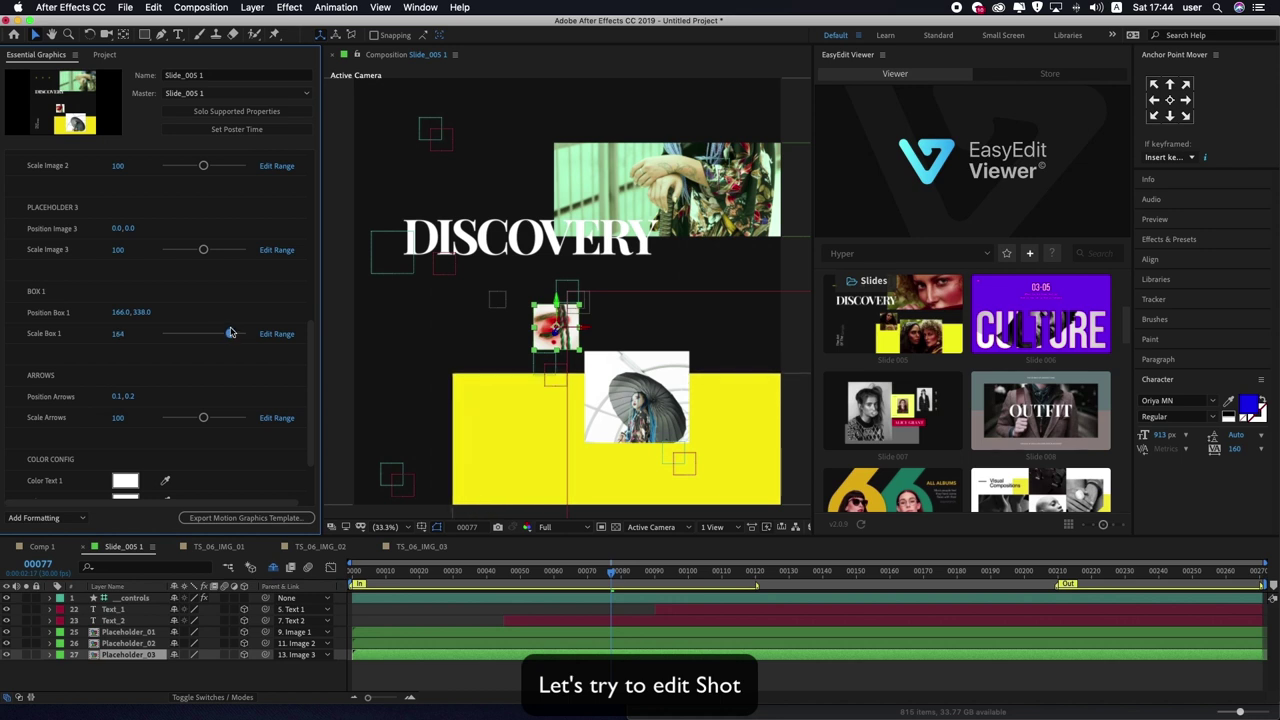
drag(230, 333, 227, 333)
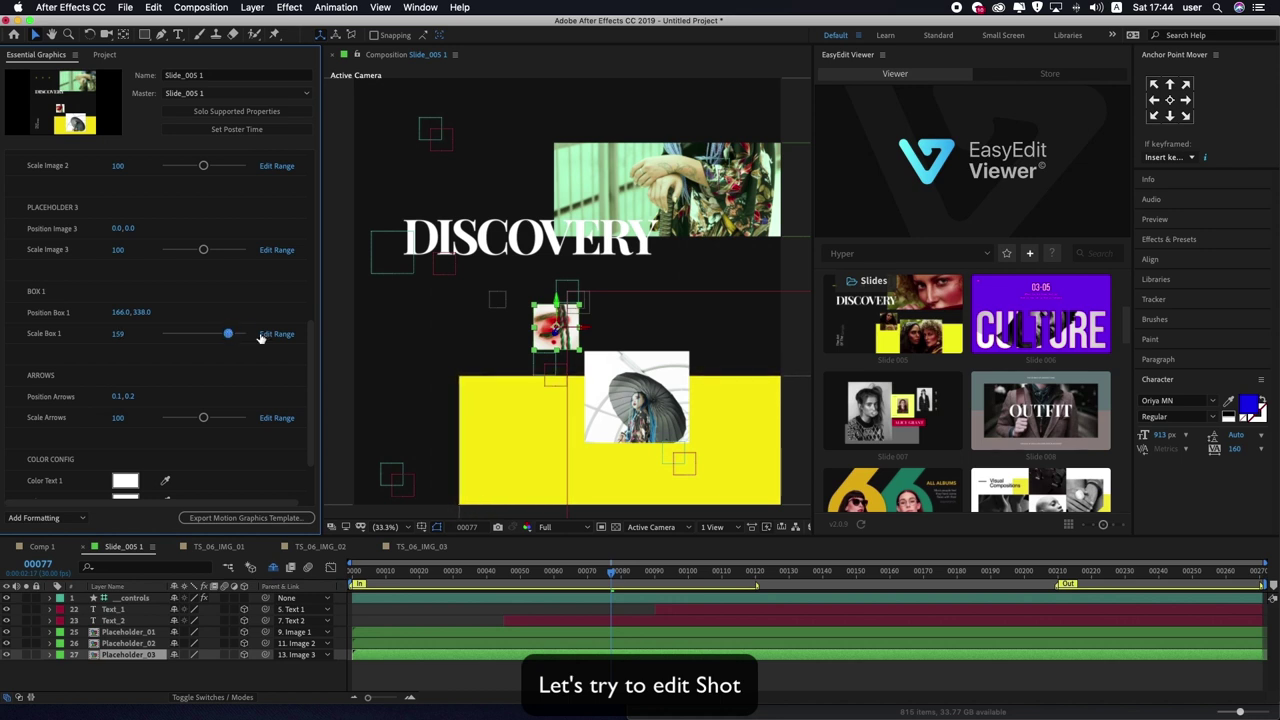
Step: Set the top photo's position to -145, 204 and shift the umbrella image left
mouse_move(310, 338)
mouse_down()
mouse_move(309, 213)
mouse_move(293, 267)
mouse_up()
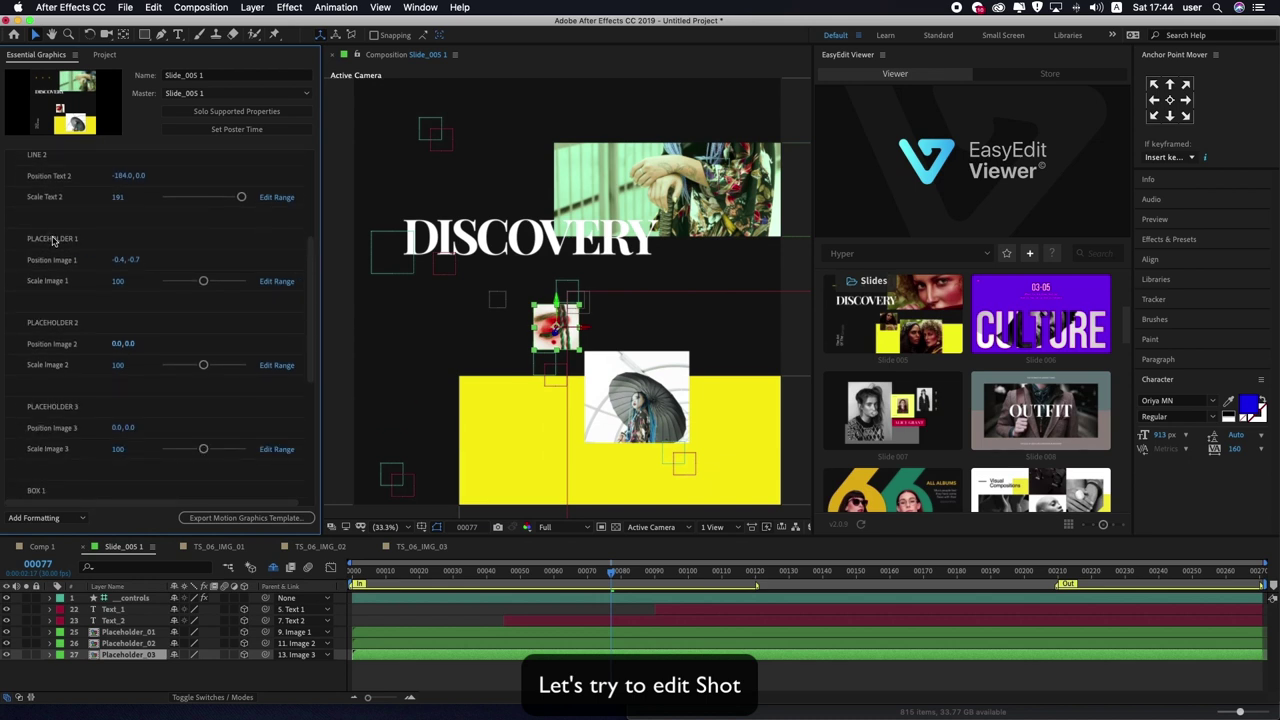
drag(133, 259, 3, 260)
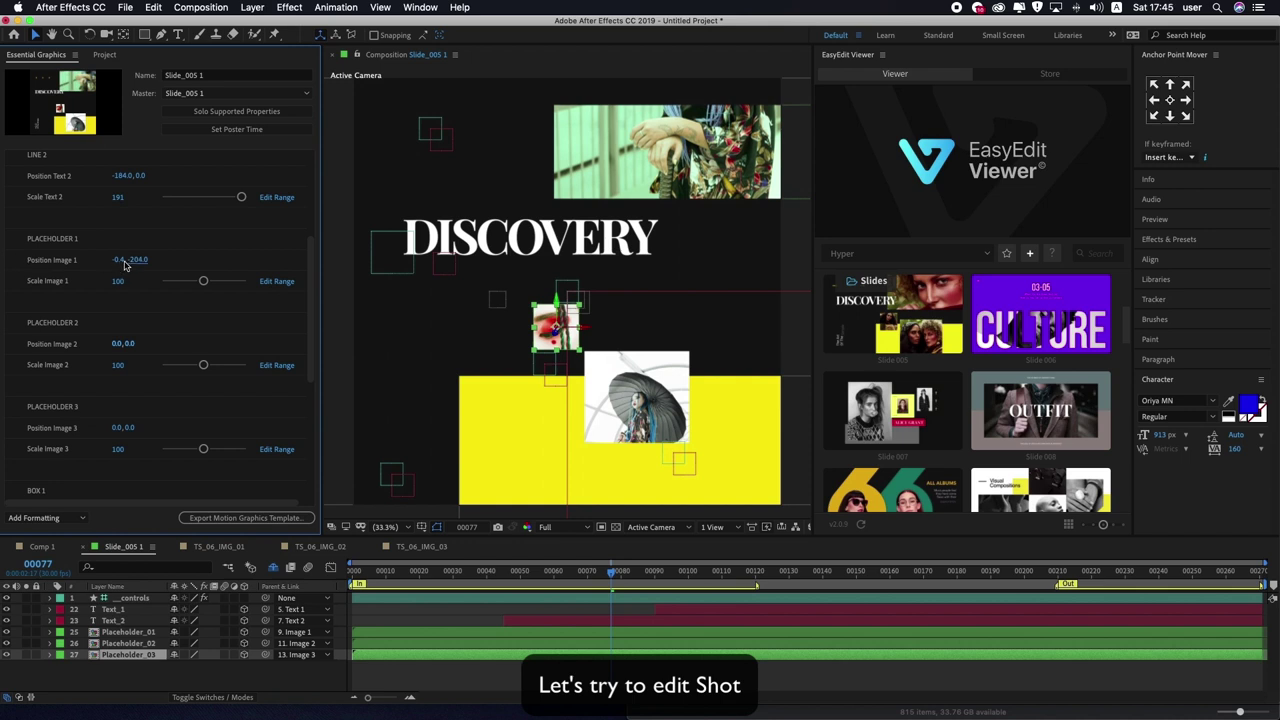
drag(120, 259, 25, 264)
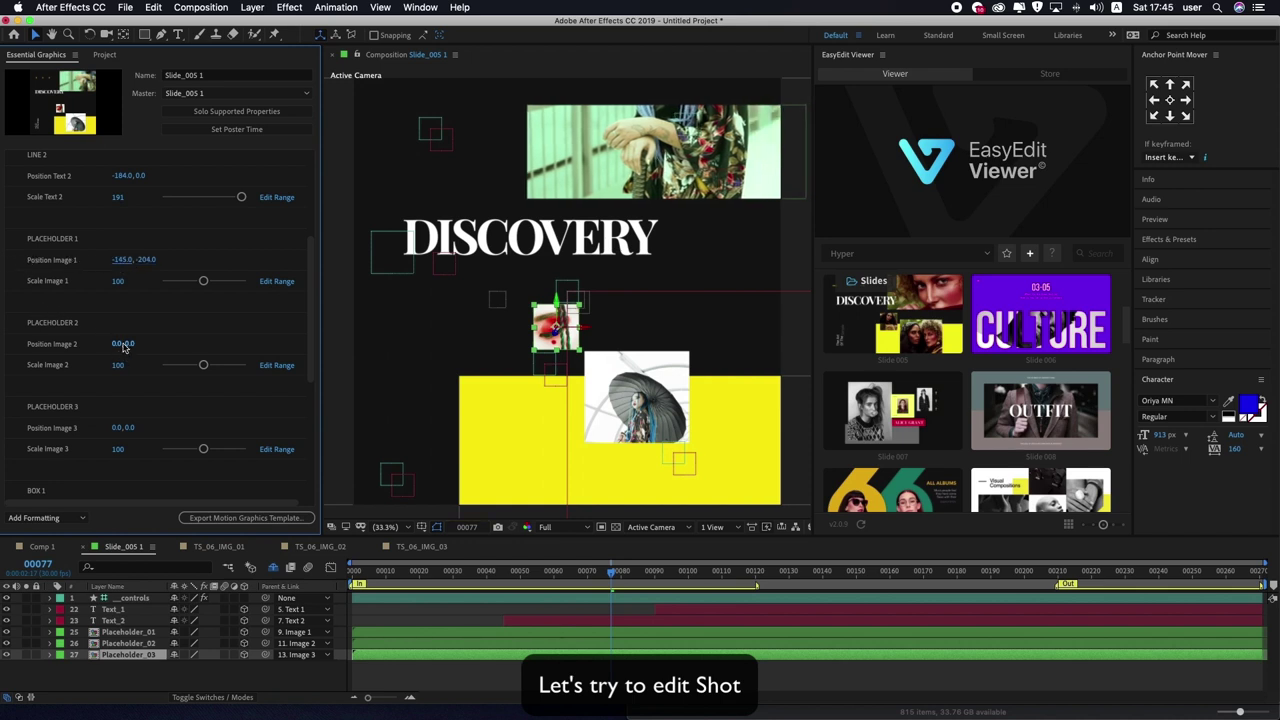
drag(119, 344, 97, 345)
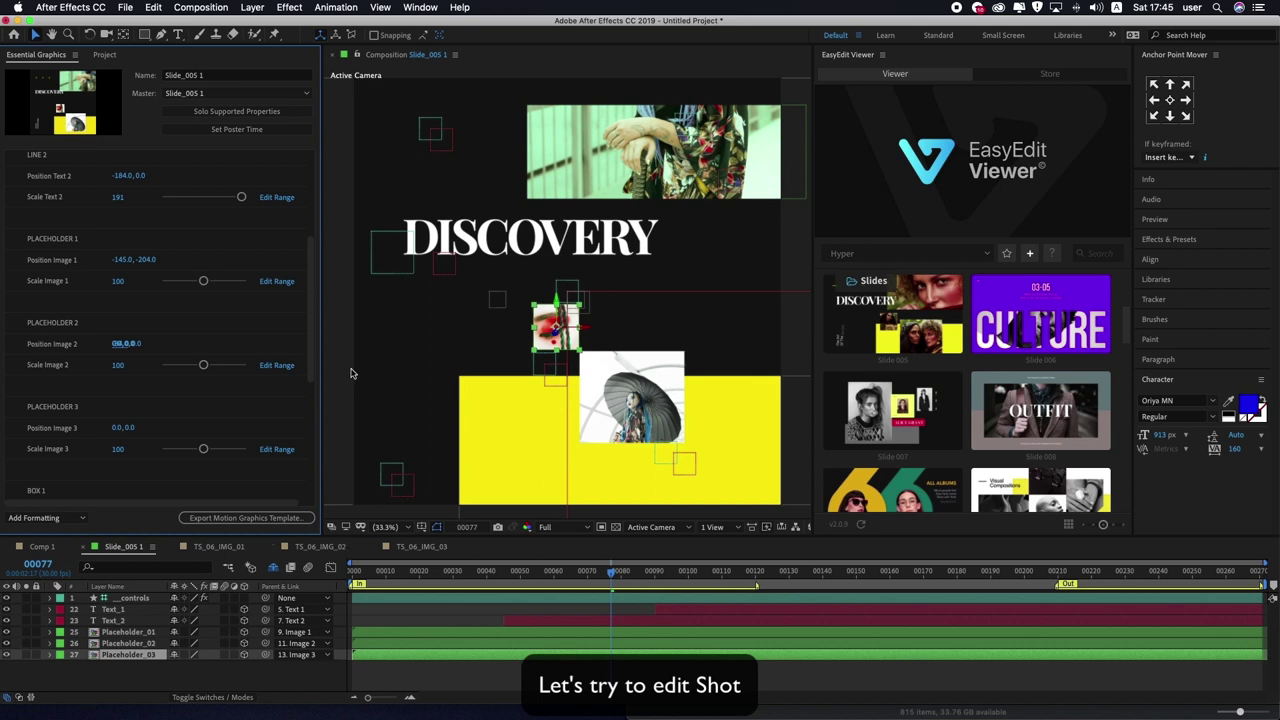
Step: Play the slide animation from the start to review the square layout
key(Home)
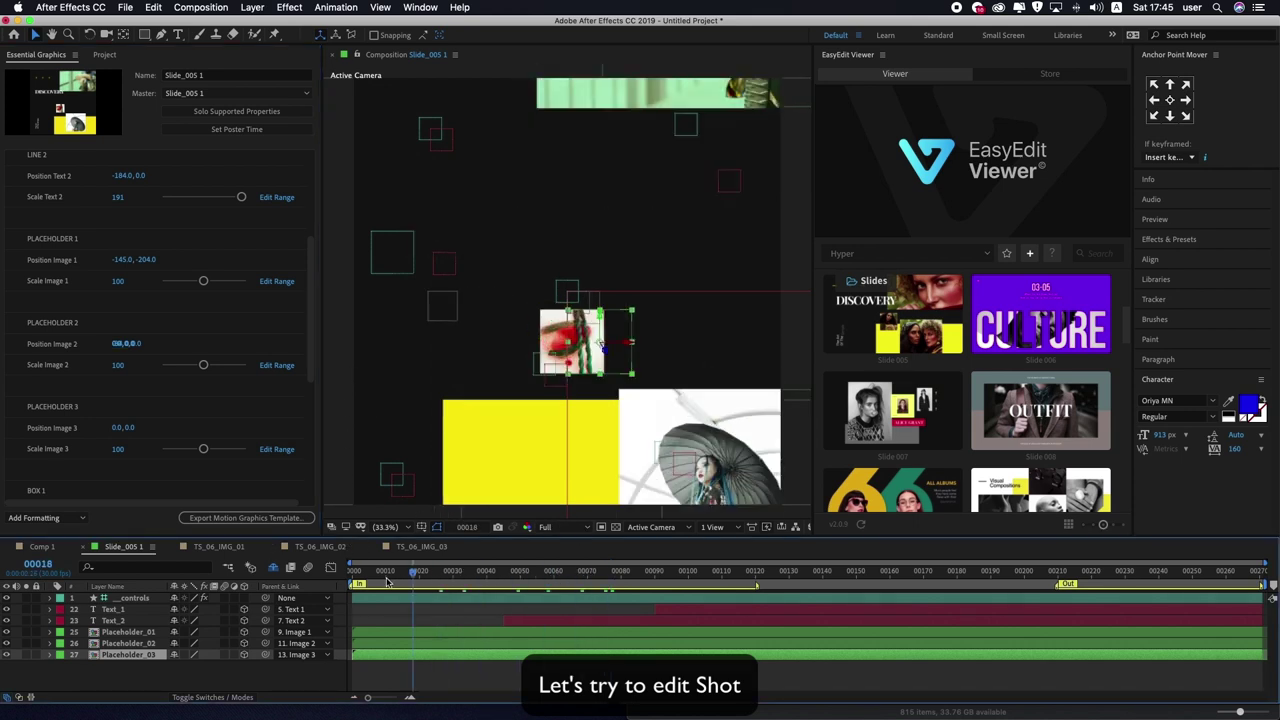
key(space)
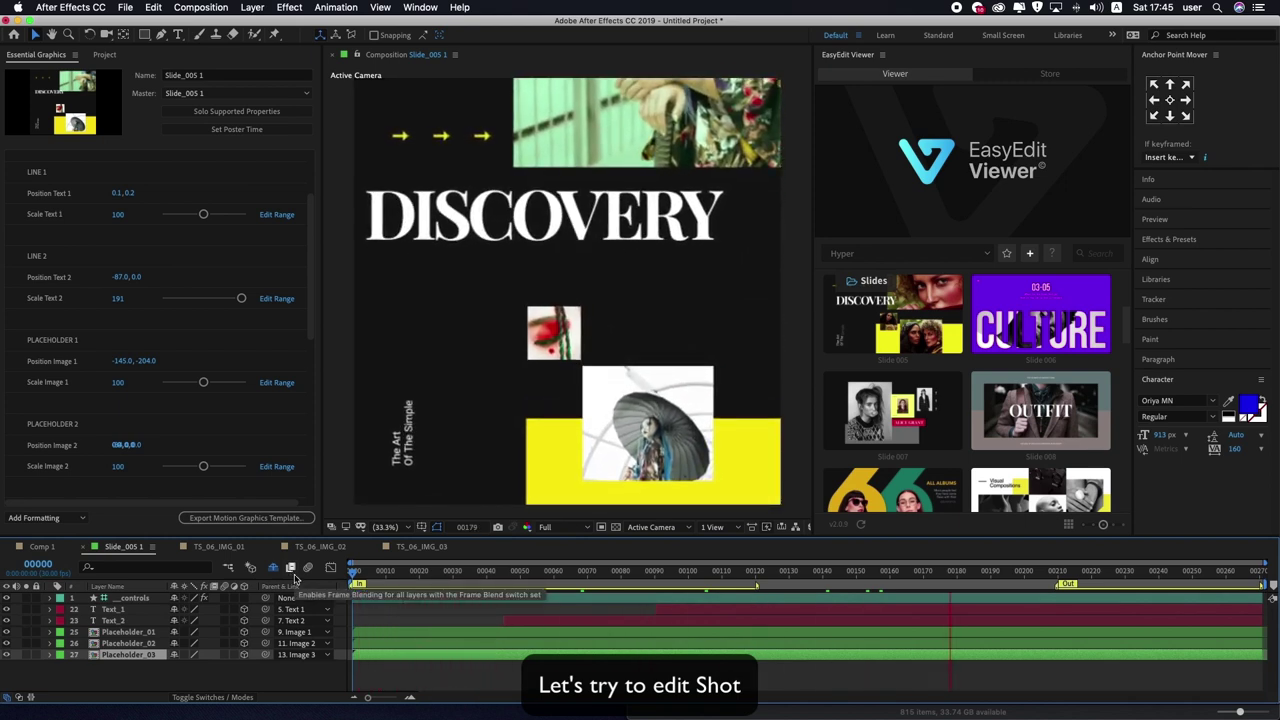
click(335, 288)
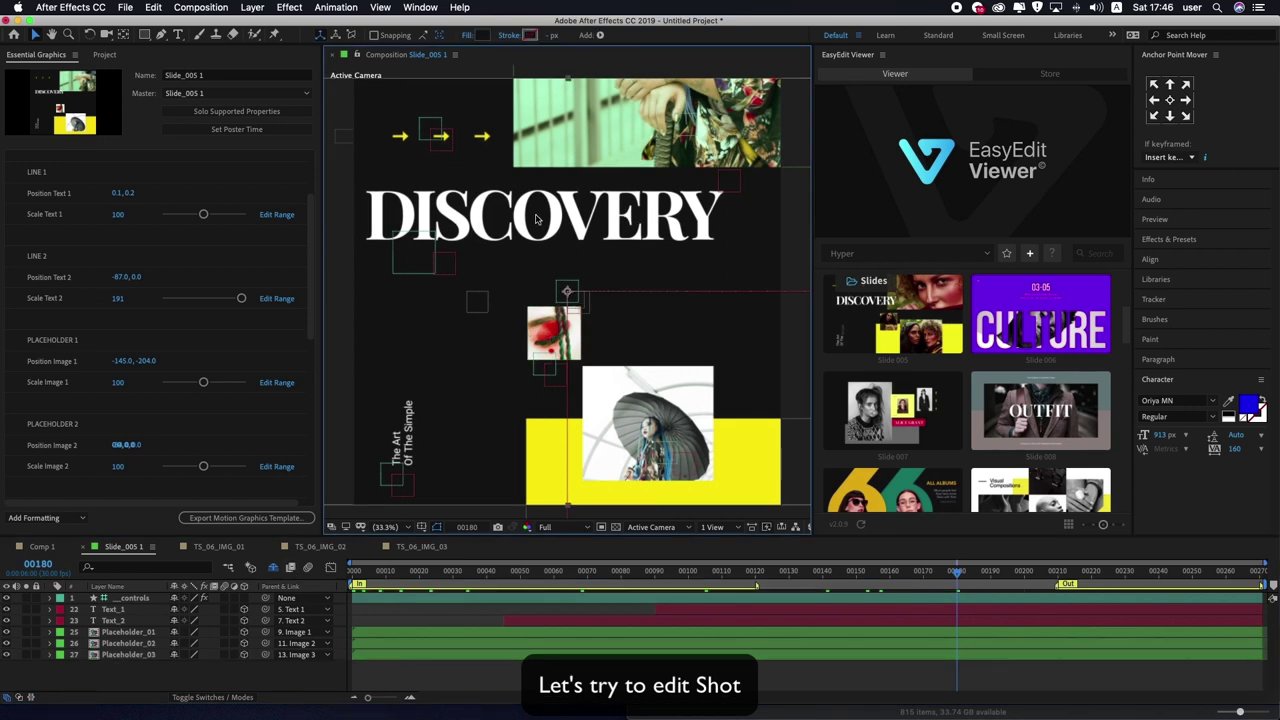
Step: Replace the Text 2 title 'Discovery' with 'EE Mag.'
scroll(304, 250, up, 3)
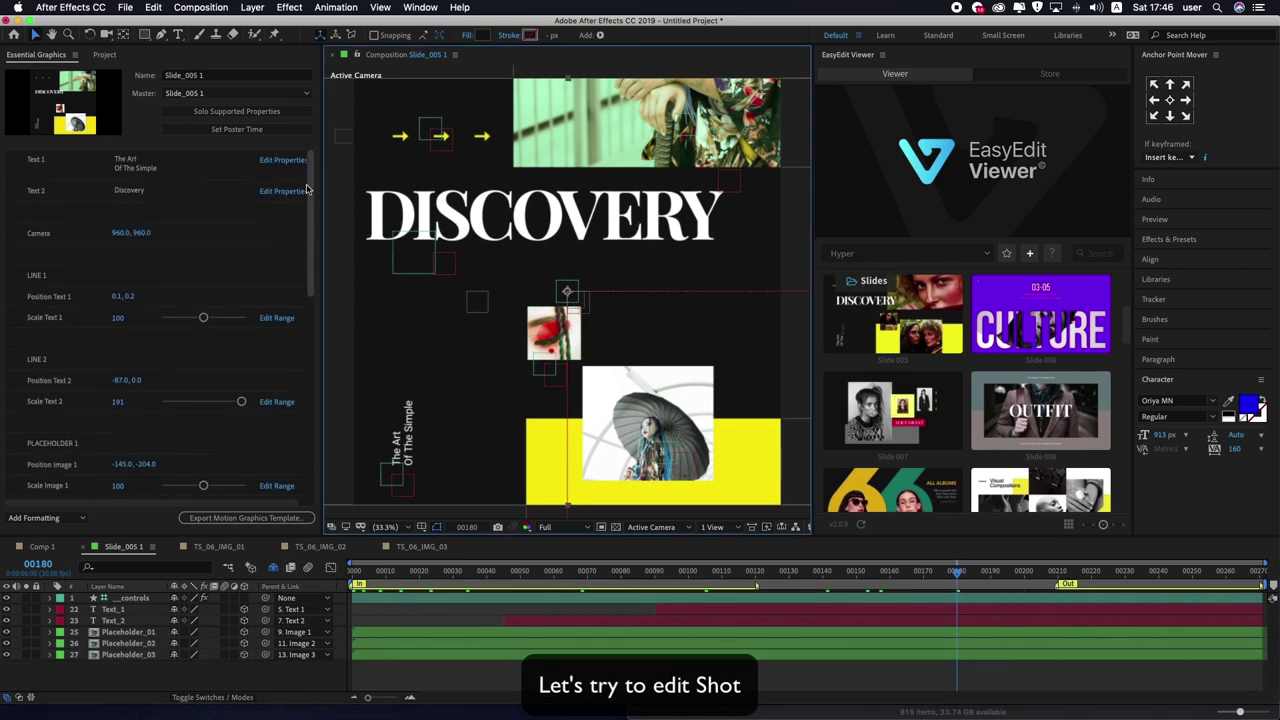
click(131, 169)
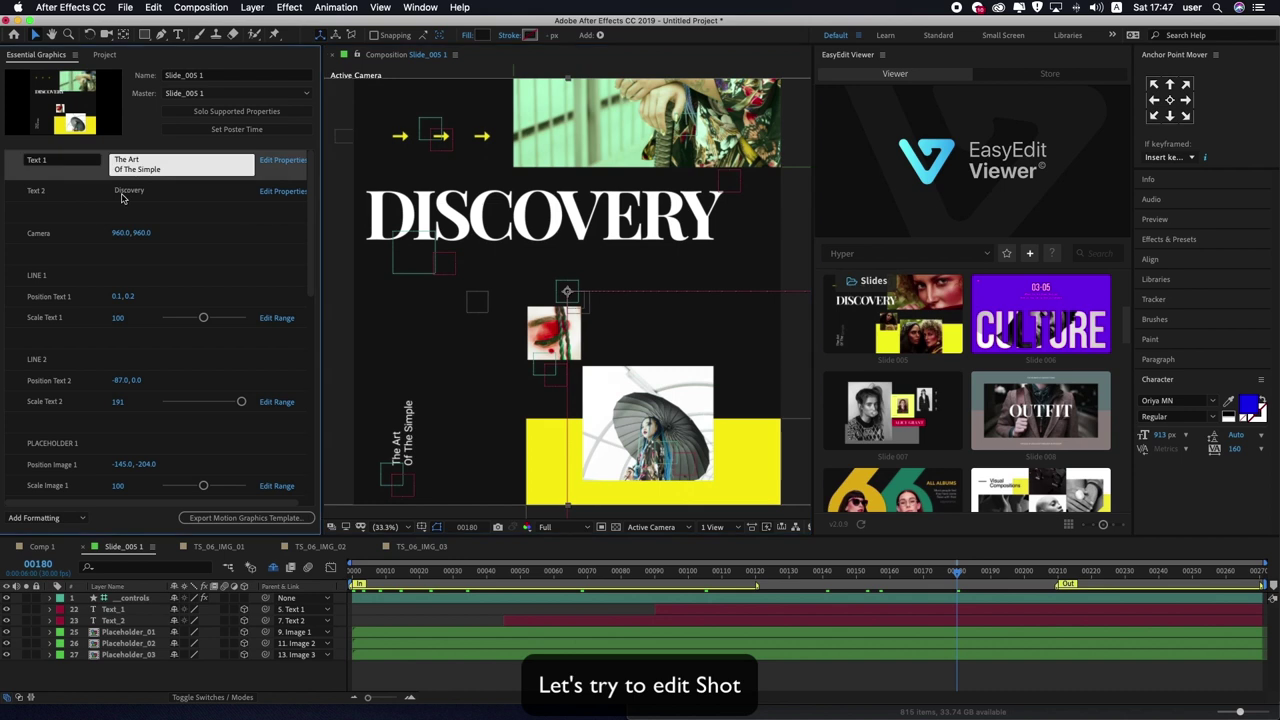
click(137, 194)
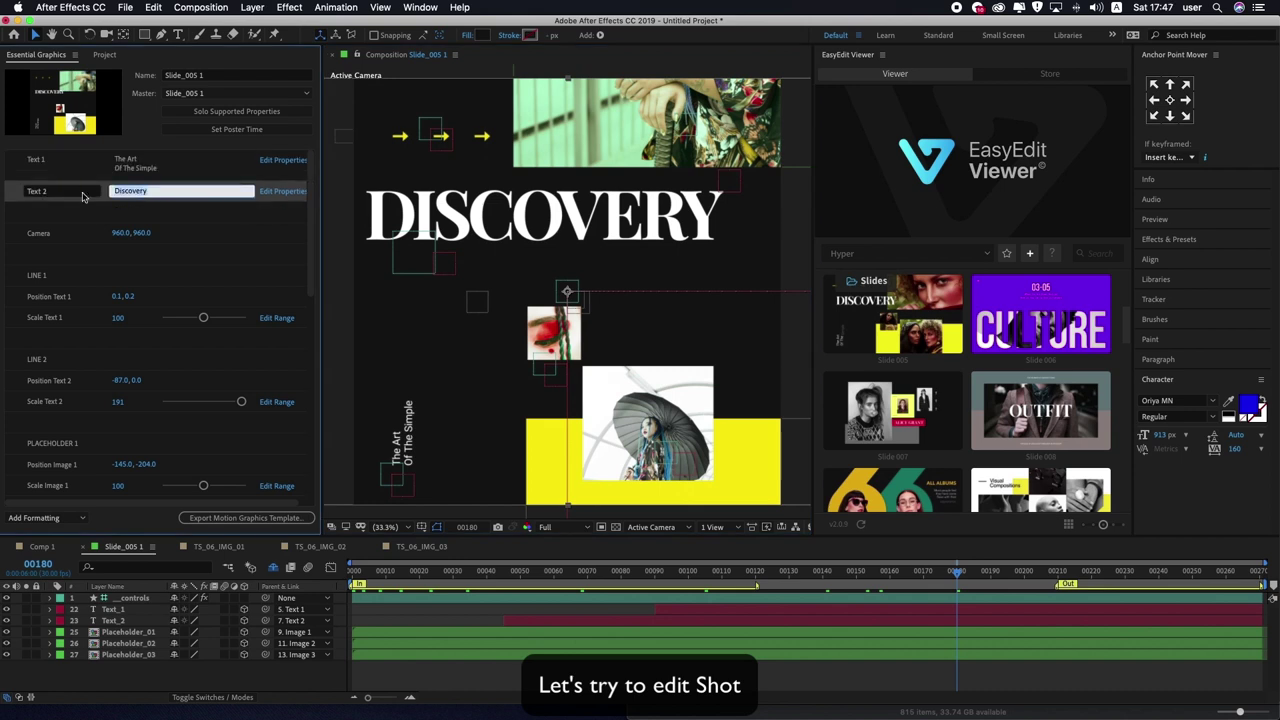
text(EE Mag)
text(.)
key(Return)
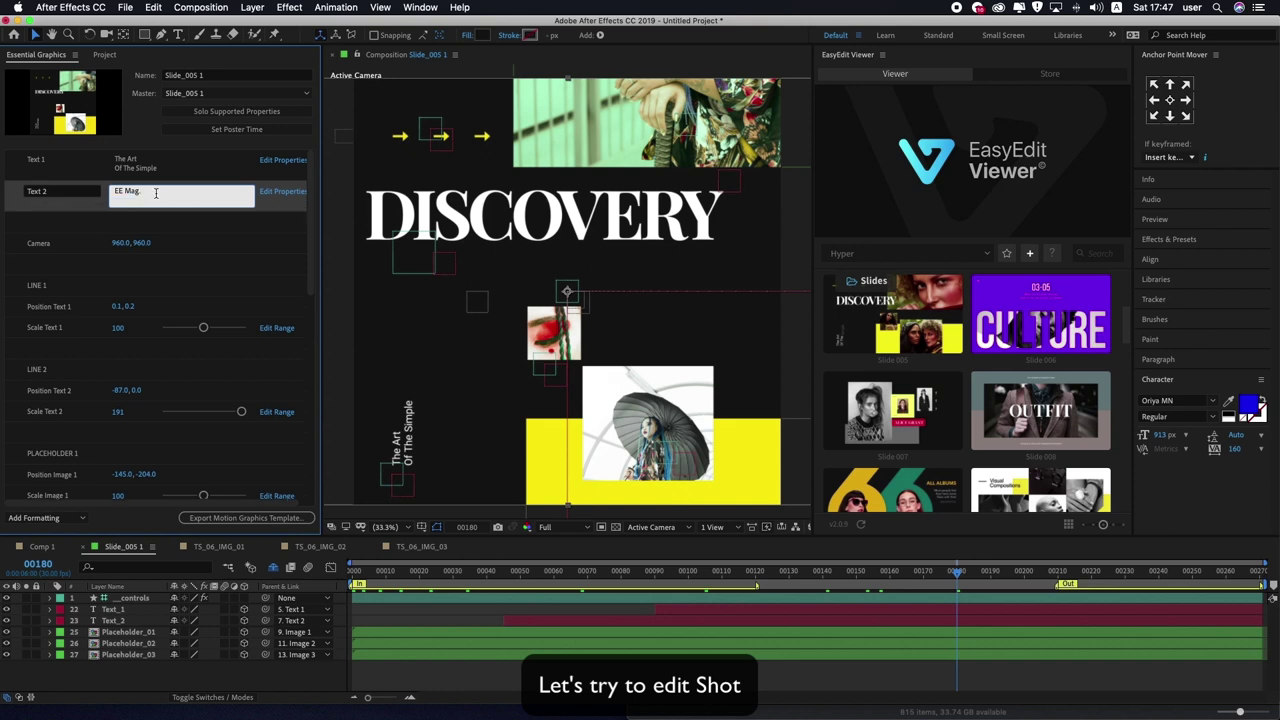
click(169, 229)
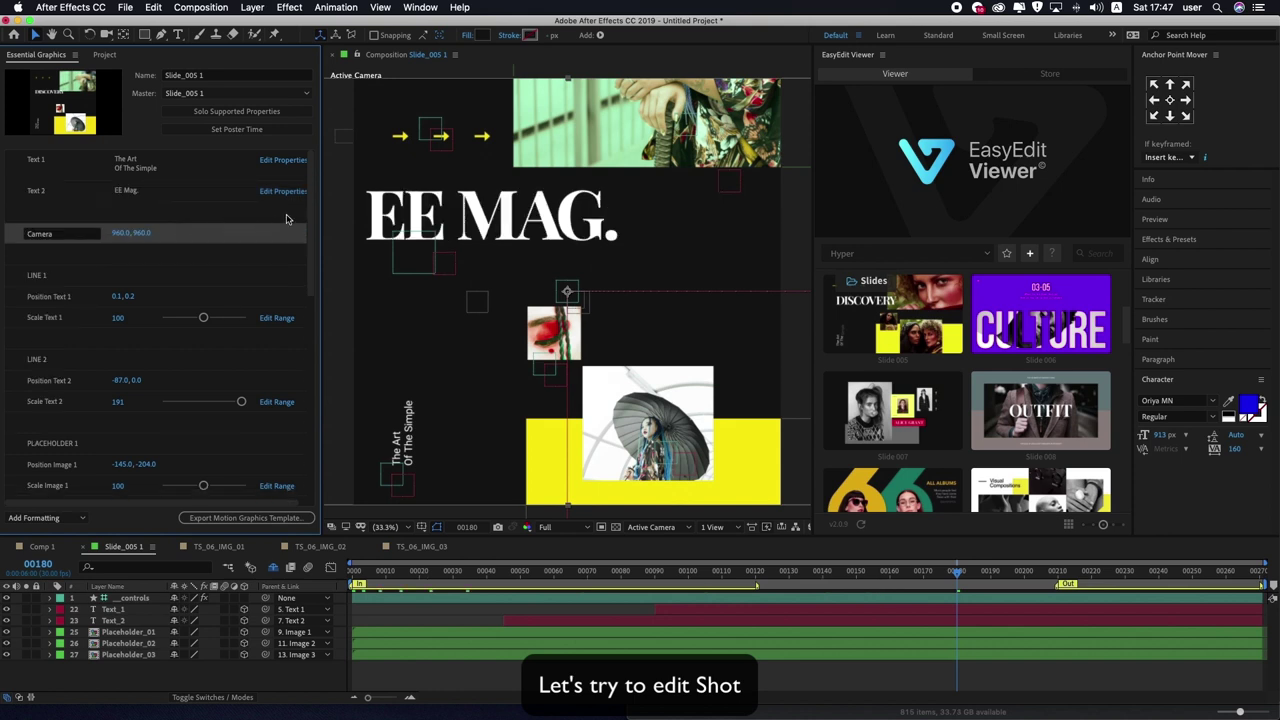
Step: Color the EE MAG. title yellow using the Color Text 2 eyedropper
drag(310, 210, 318, 424)
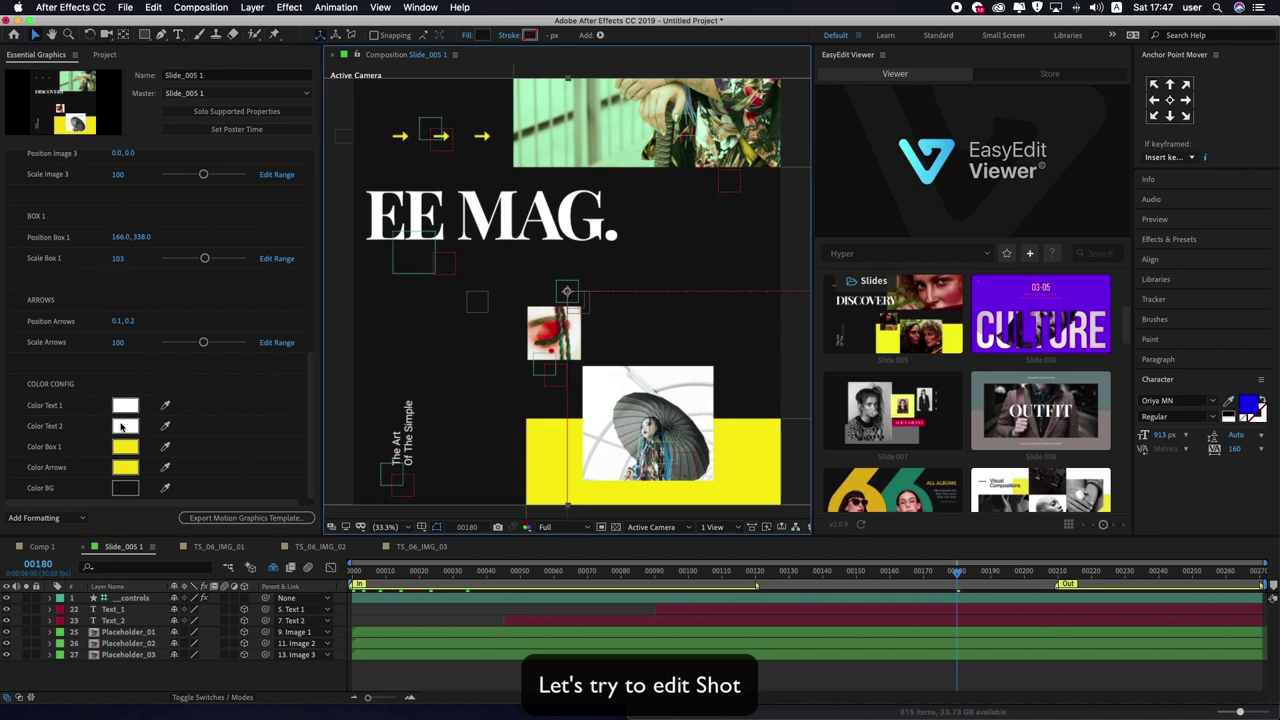
click(165, 426)
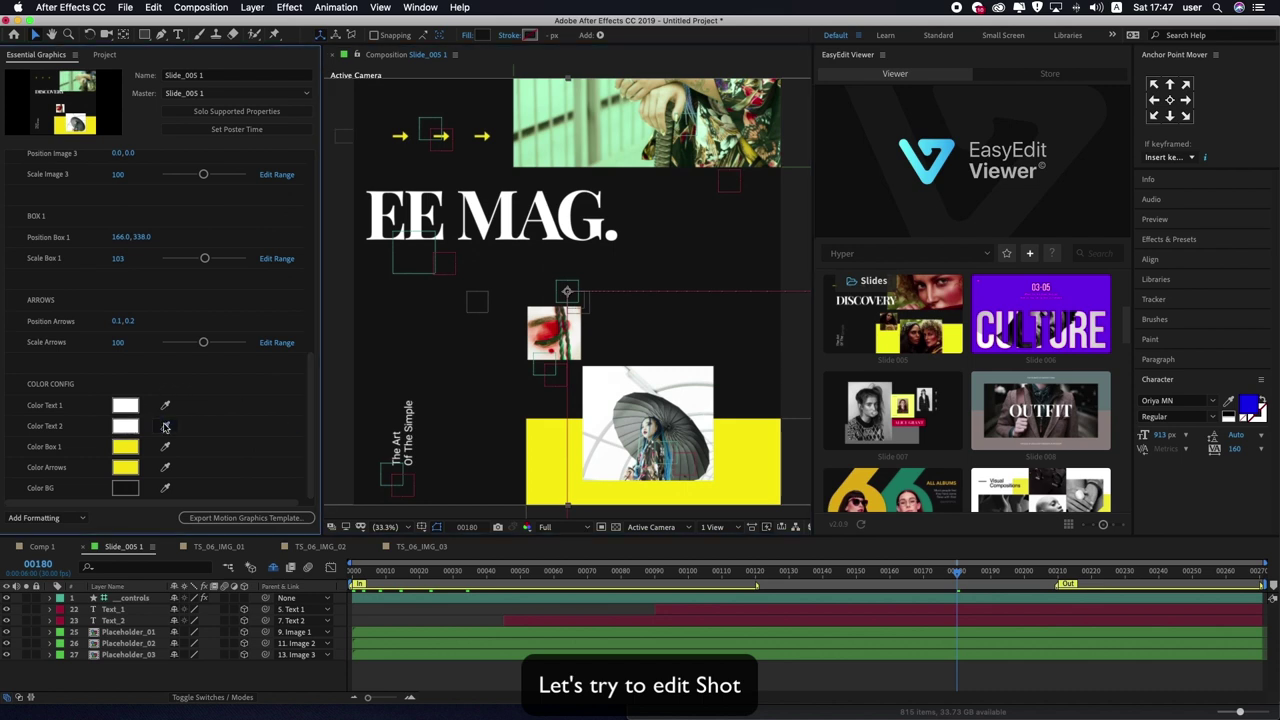
click(543, 440)
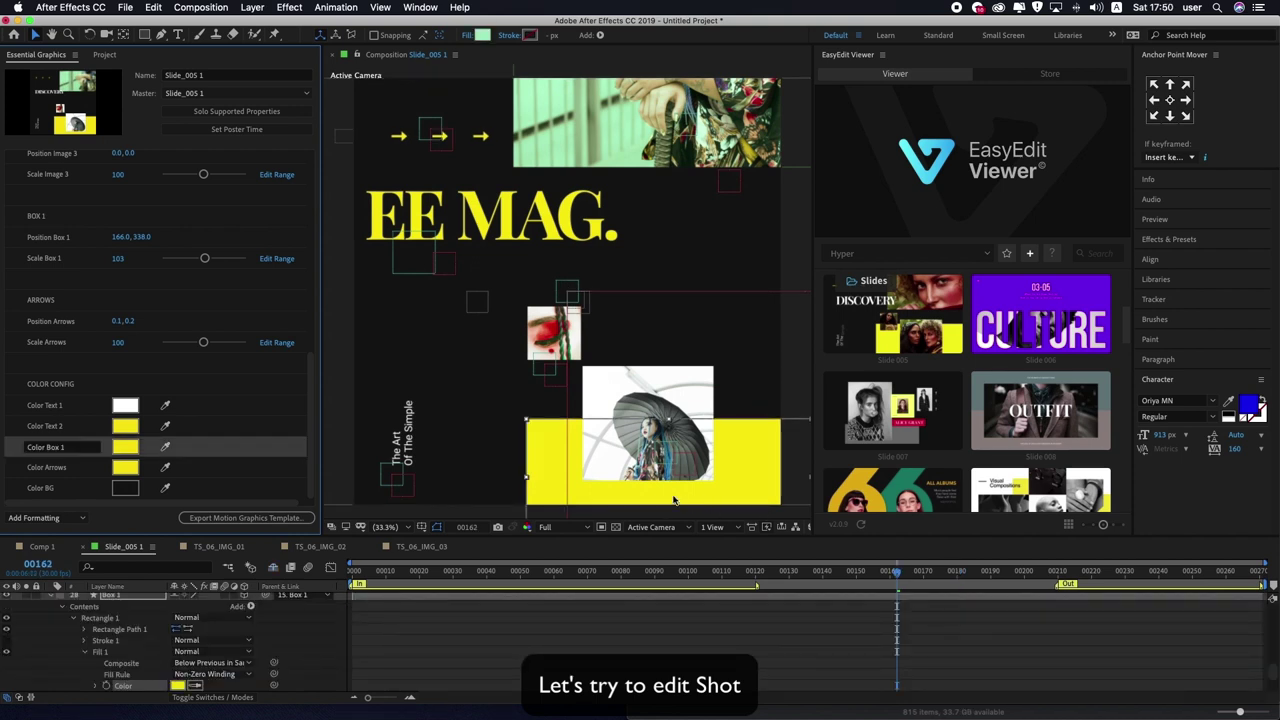
Step: Color Box 1 red with its eyedropper, then preview the recolored slide from the start
click(165, 447)
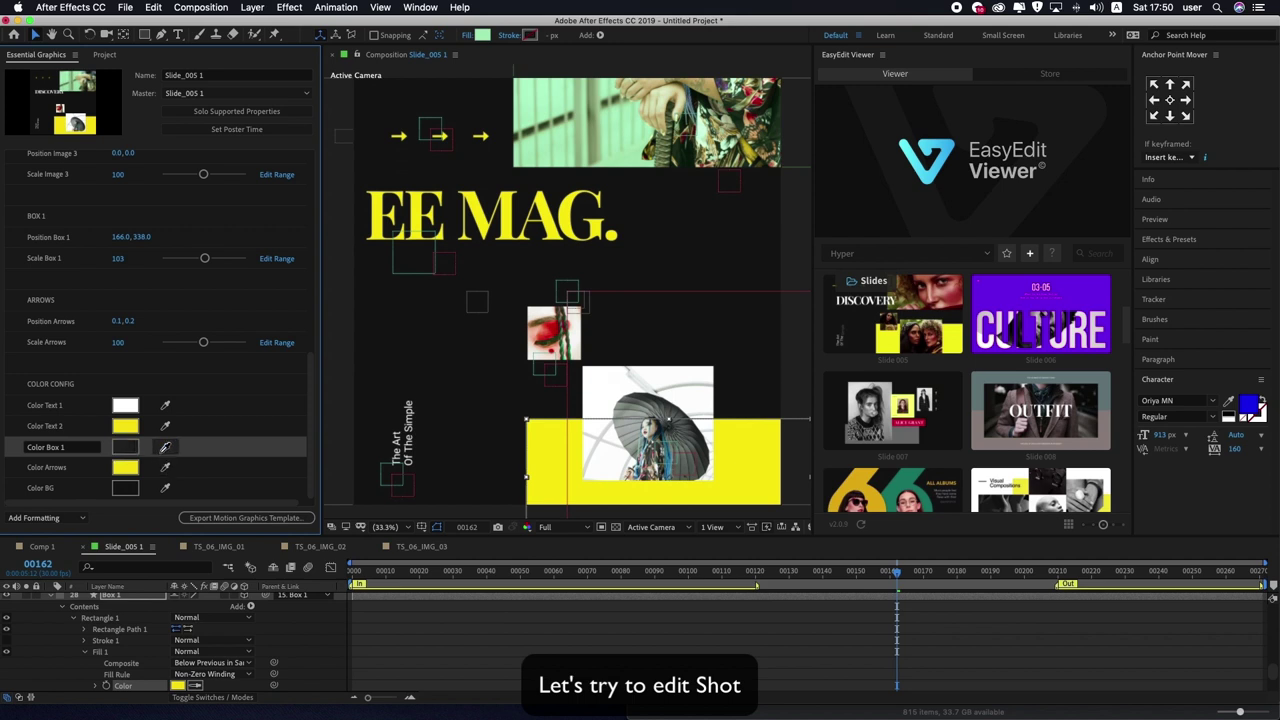
click(558, 137)
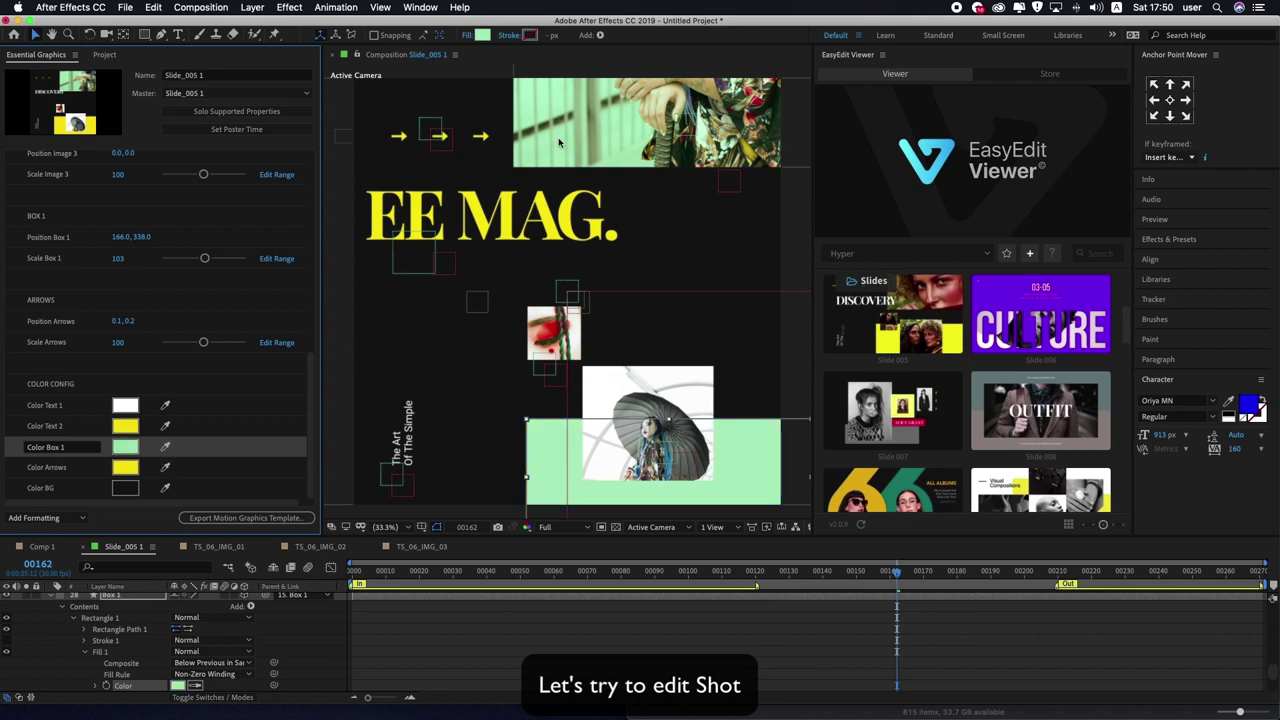
click(165, 447)
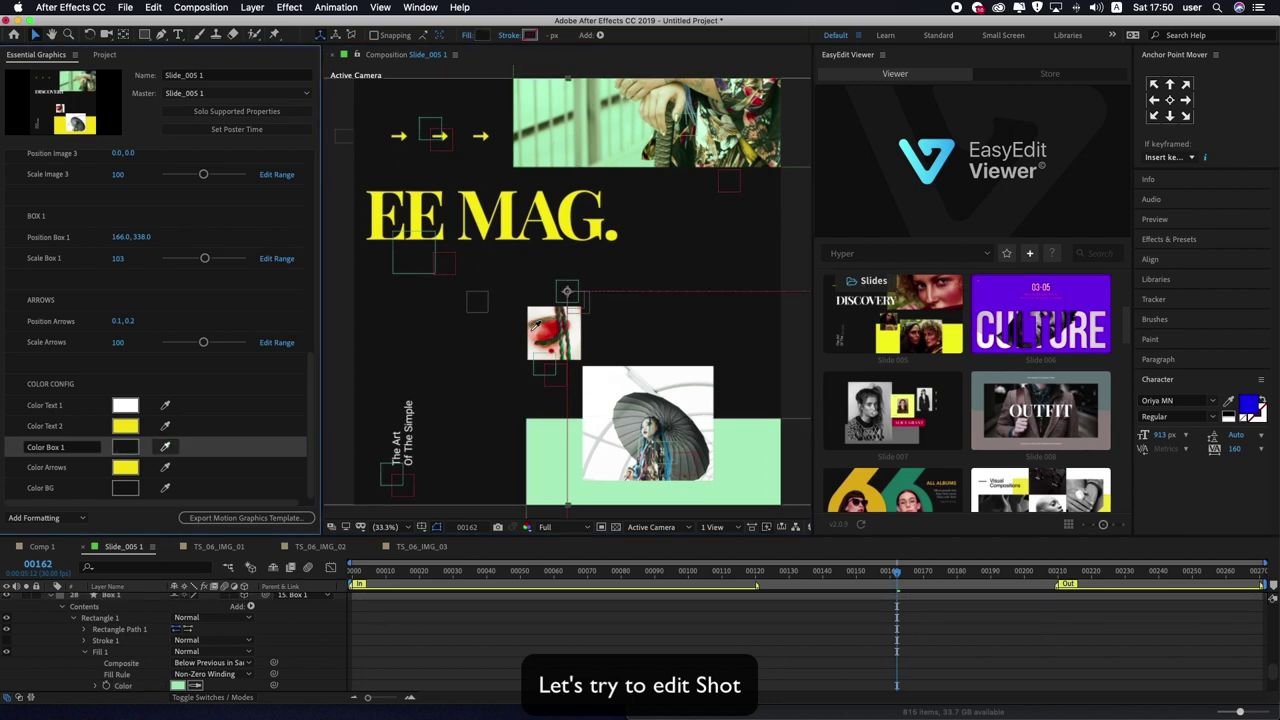
click(553, 326)
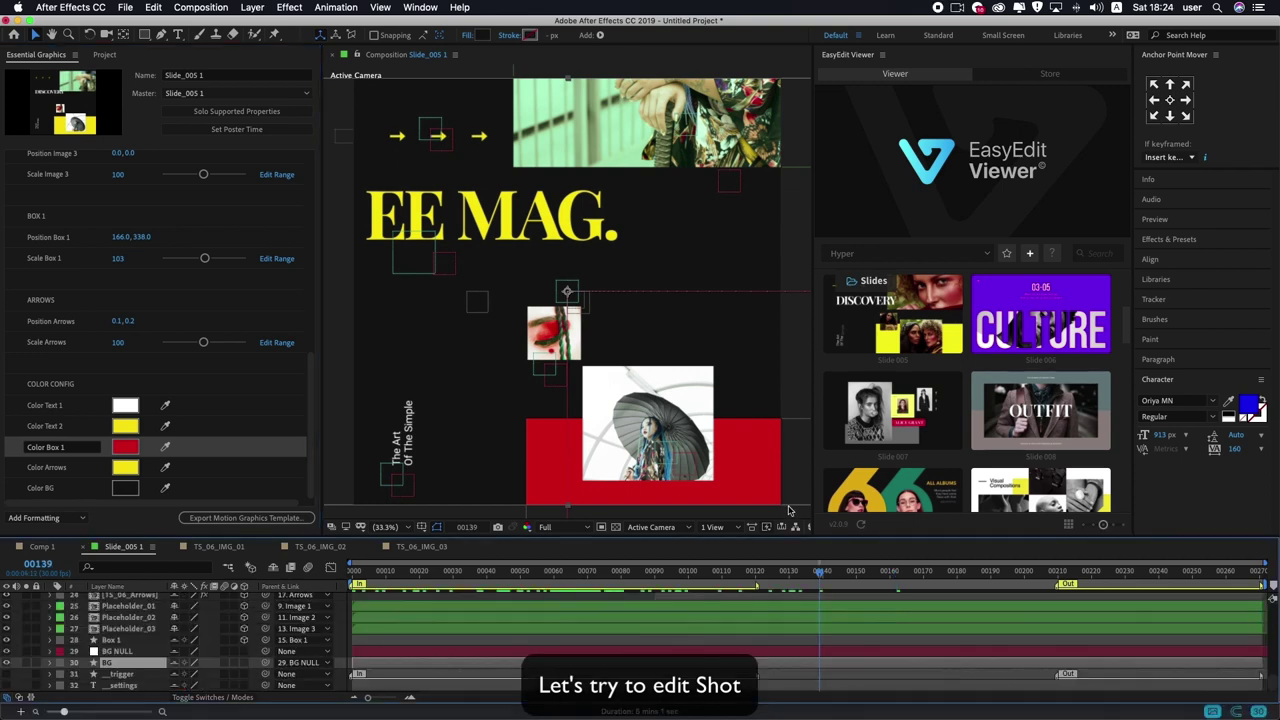
drag(797, 575, 230, 577)
key(space)
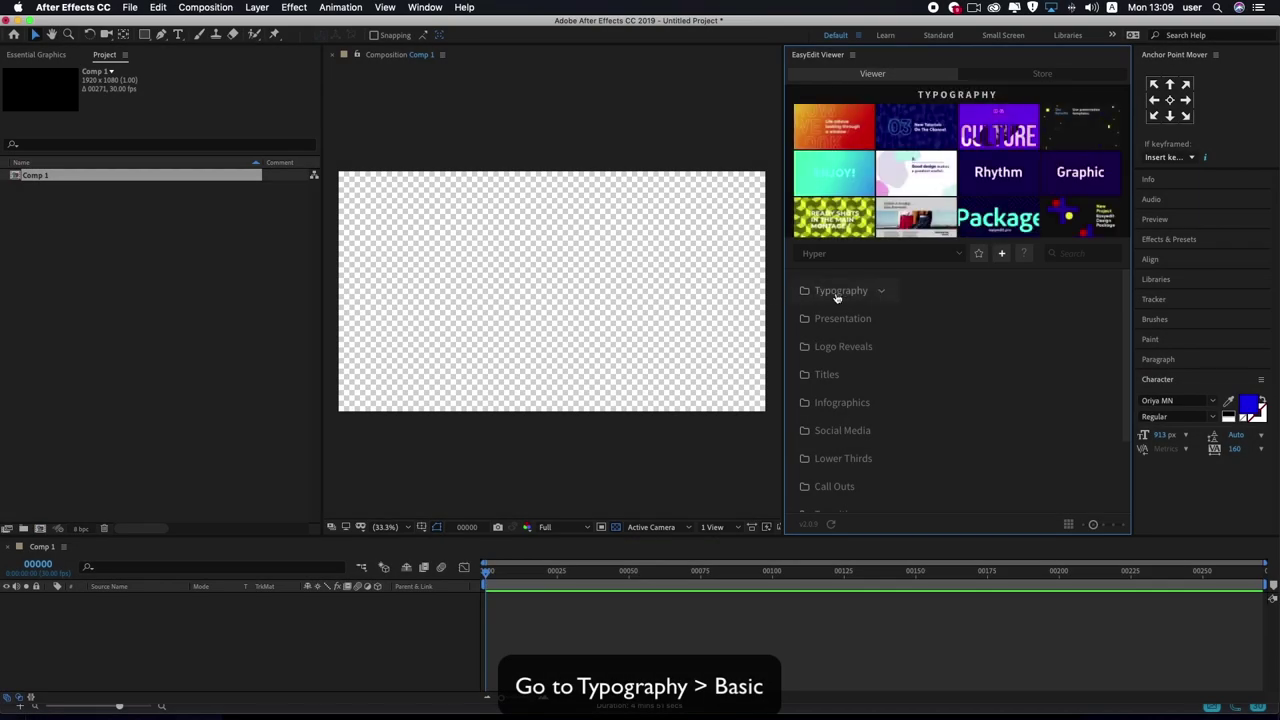
Step: Import the Typography > Basic 'Methods Of Hair Removal' template and scrub ahead to reveal its title
click(837, 297)
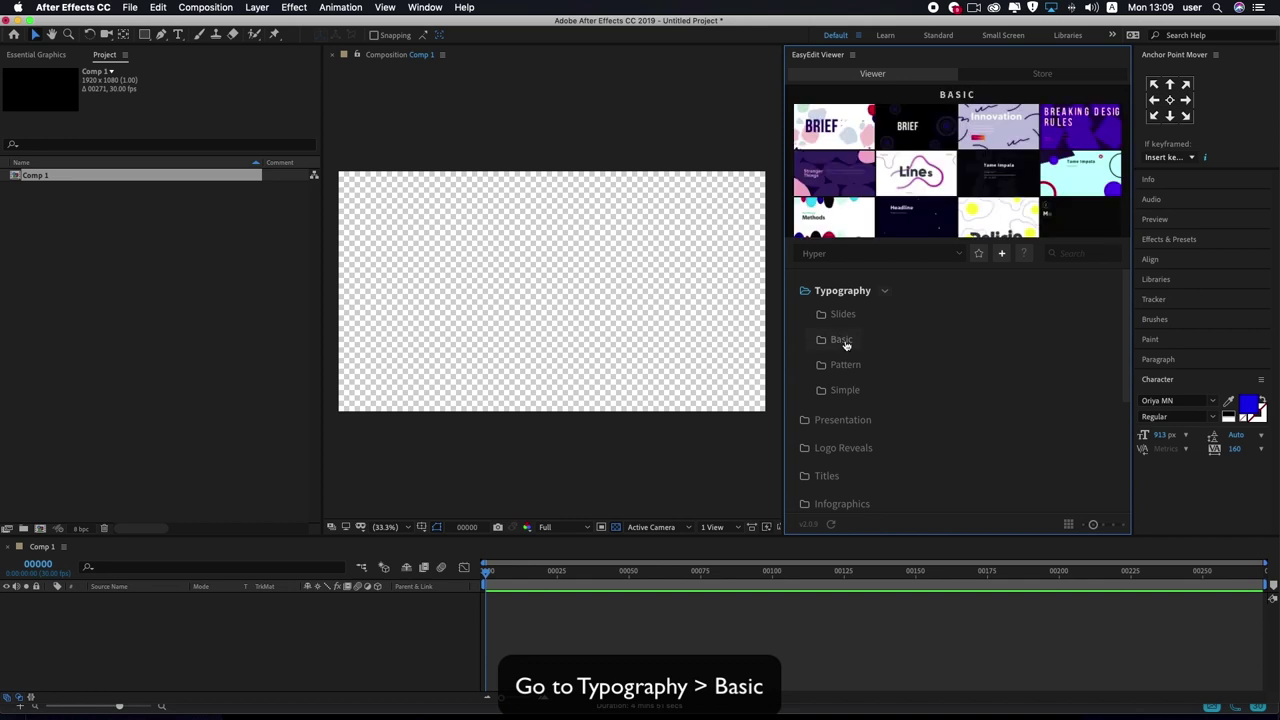
click(840, 341)
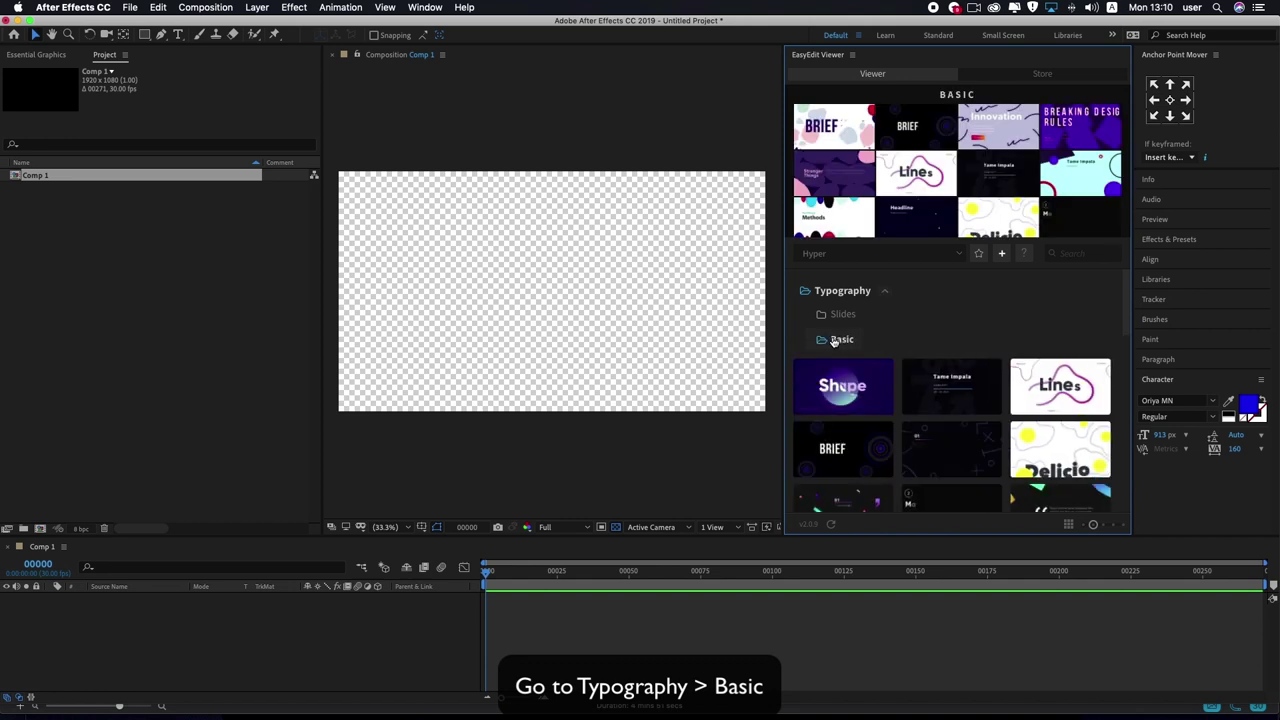
mouse_move(842, 391)
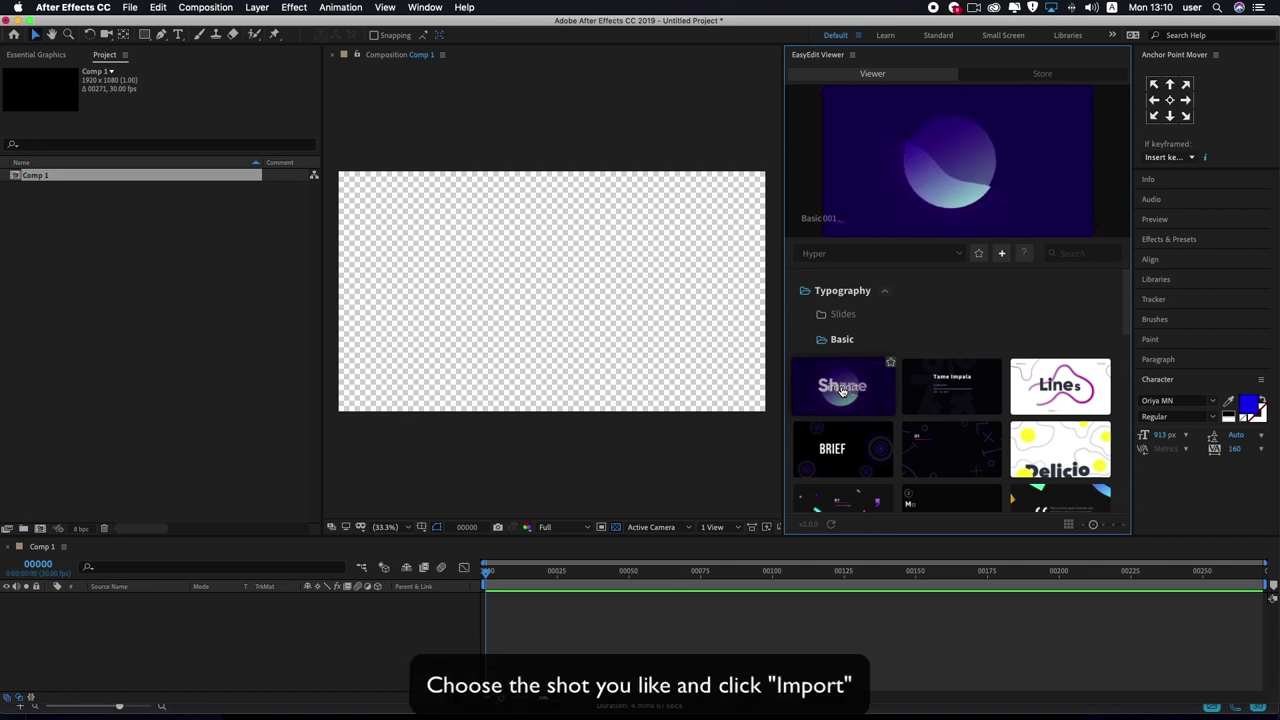
mouse_move(942, 393)
mouse_move(1031, 393)
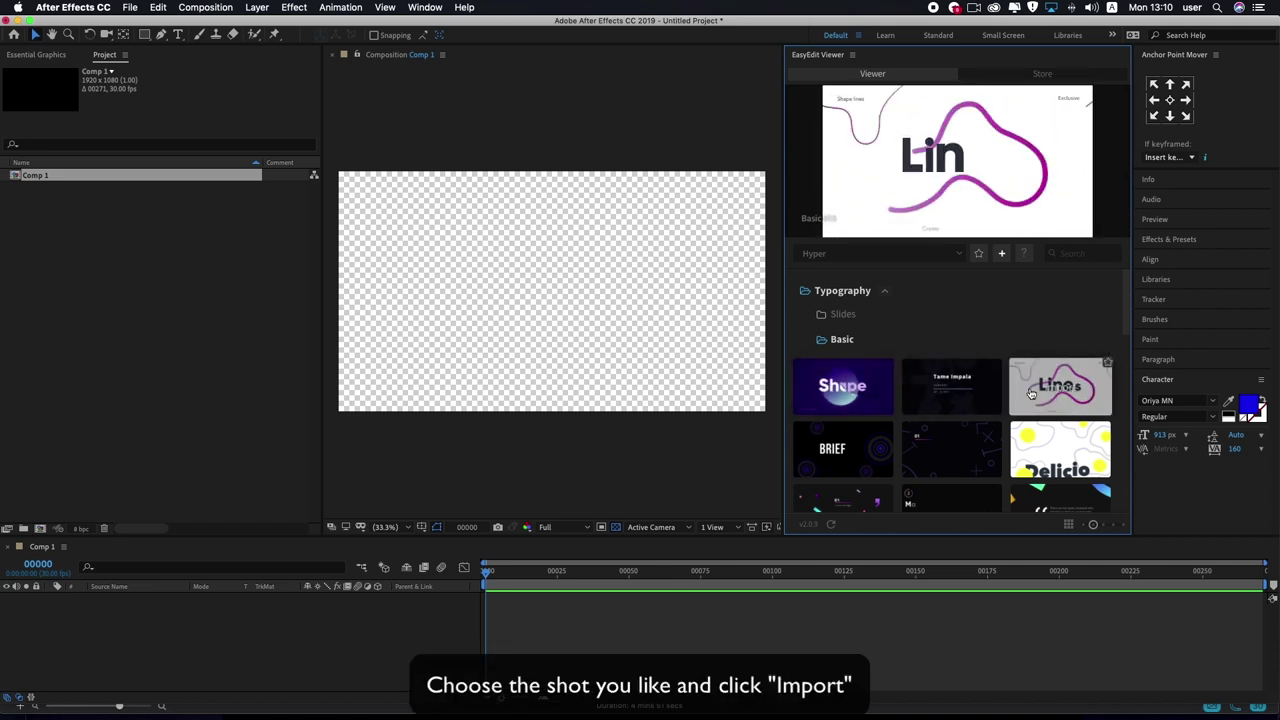
scroll(1035, 395, down, 3)
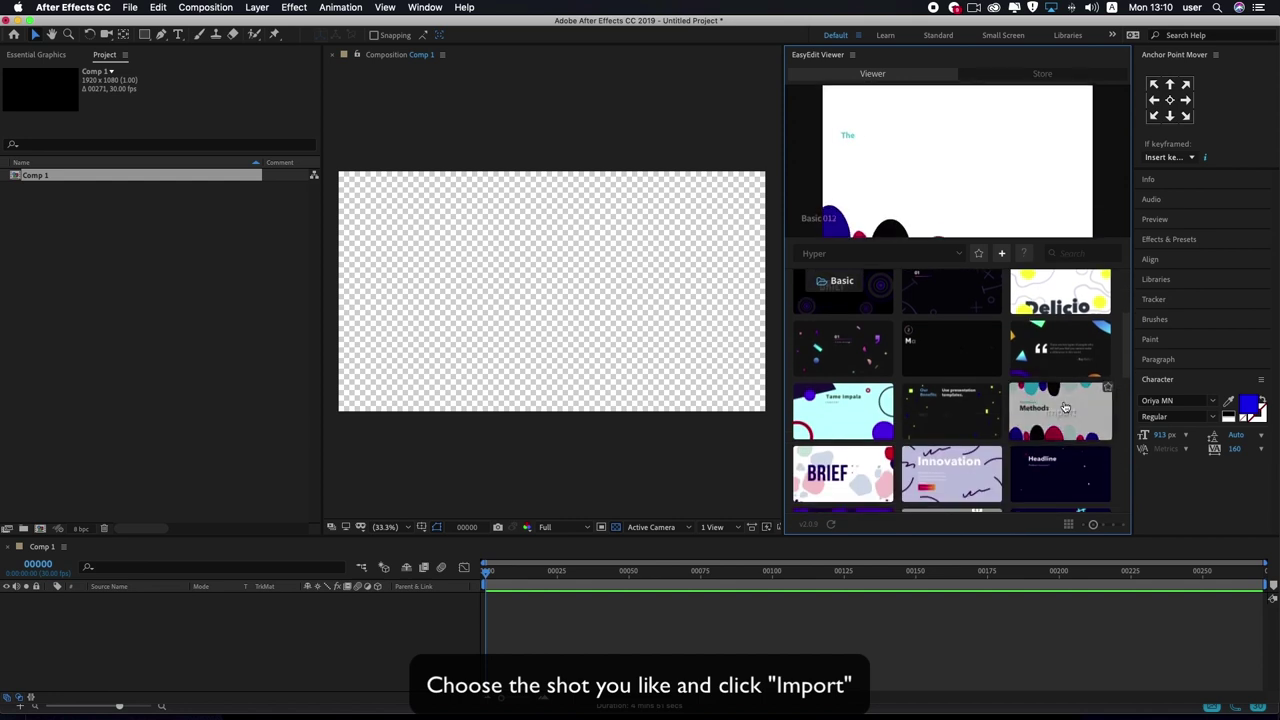
click(1063, 405)
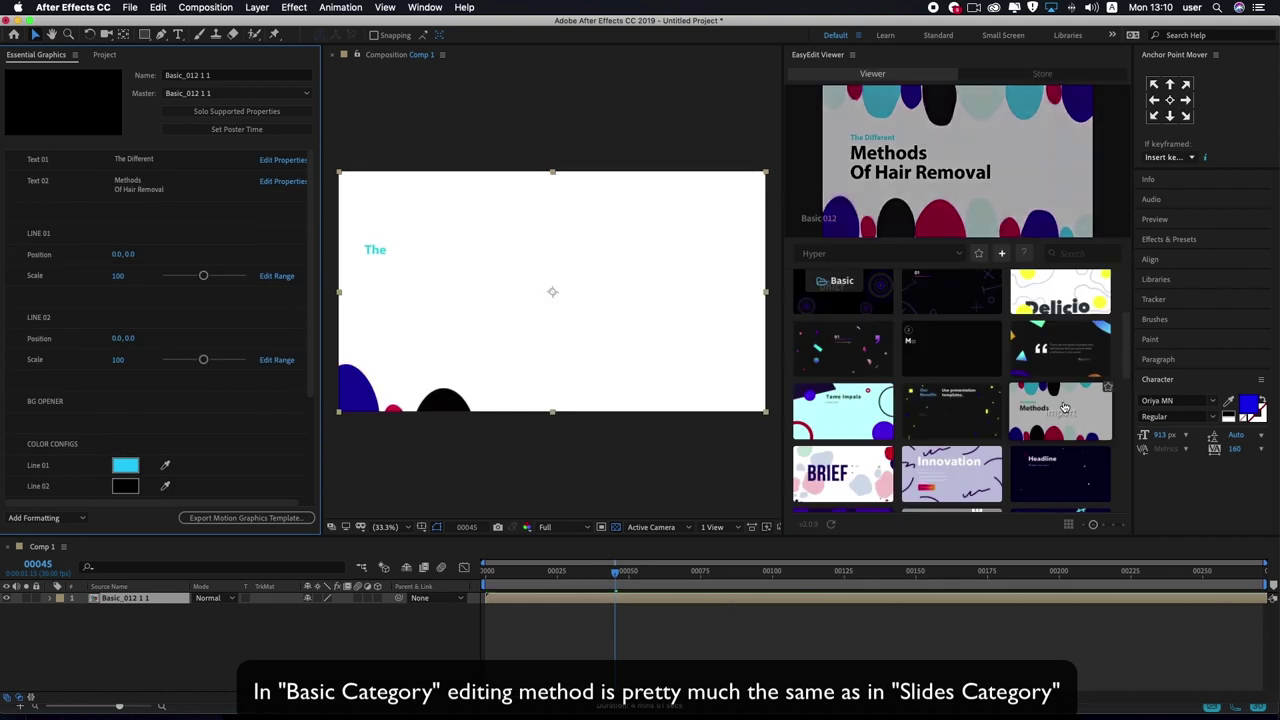
mouse_move(619, 577)
mouse_down()
mouse_move(918, 594)
mouse_move(836, 596)
mouse_up()
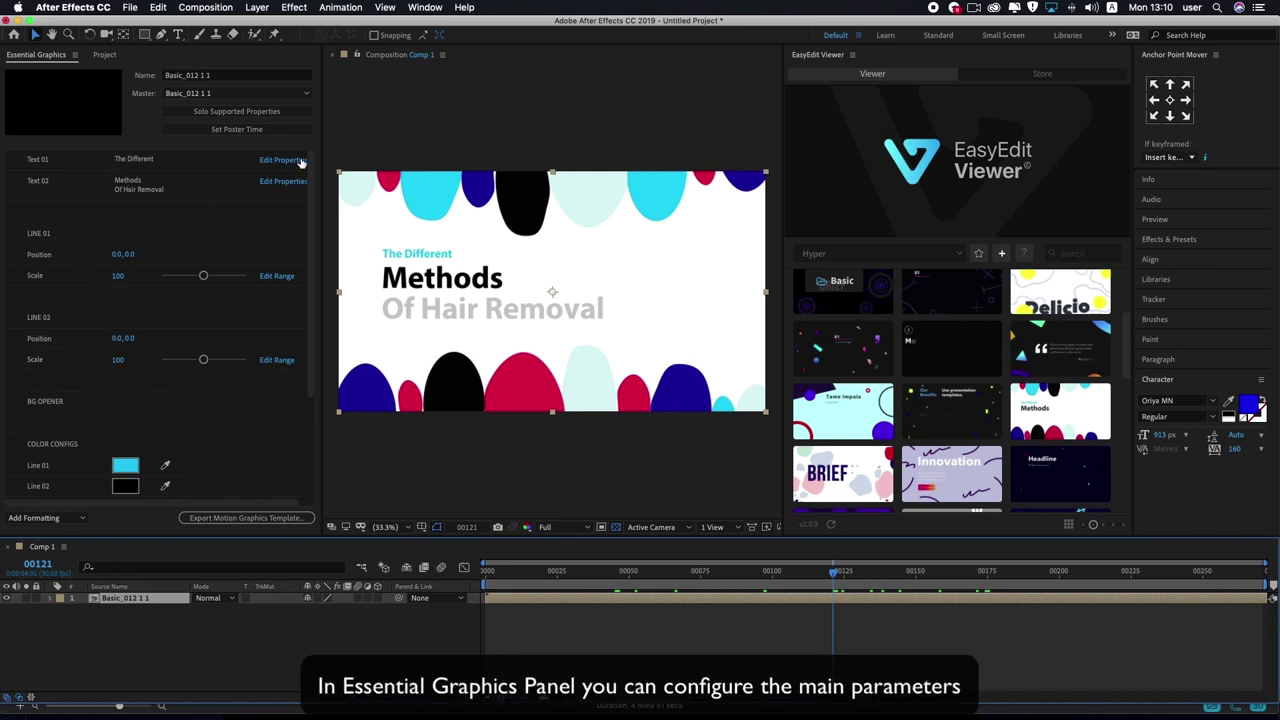
drag(311, 200, 315, 299)
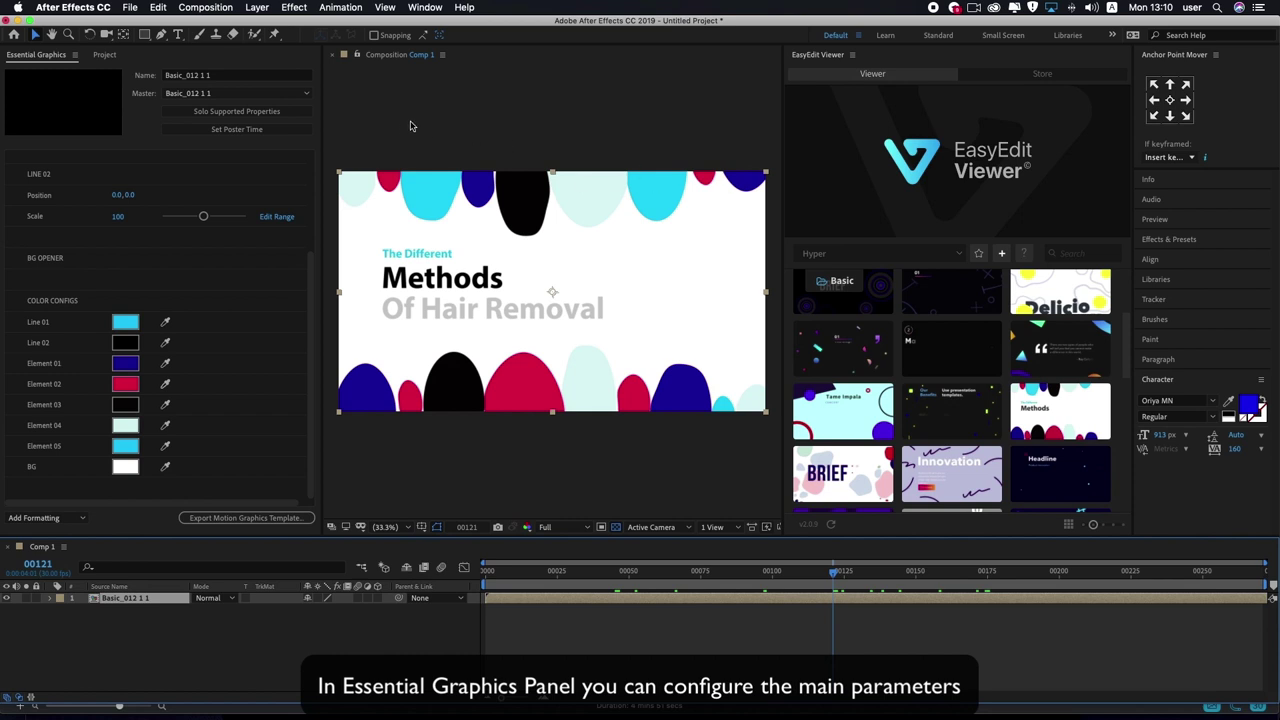
Step: Open the template composition and resize it to 2739 × 1804 px in Composition Settings
double_click(137, 598)
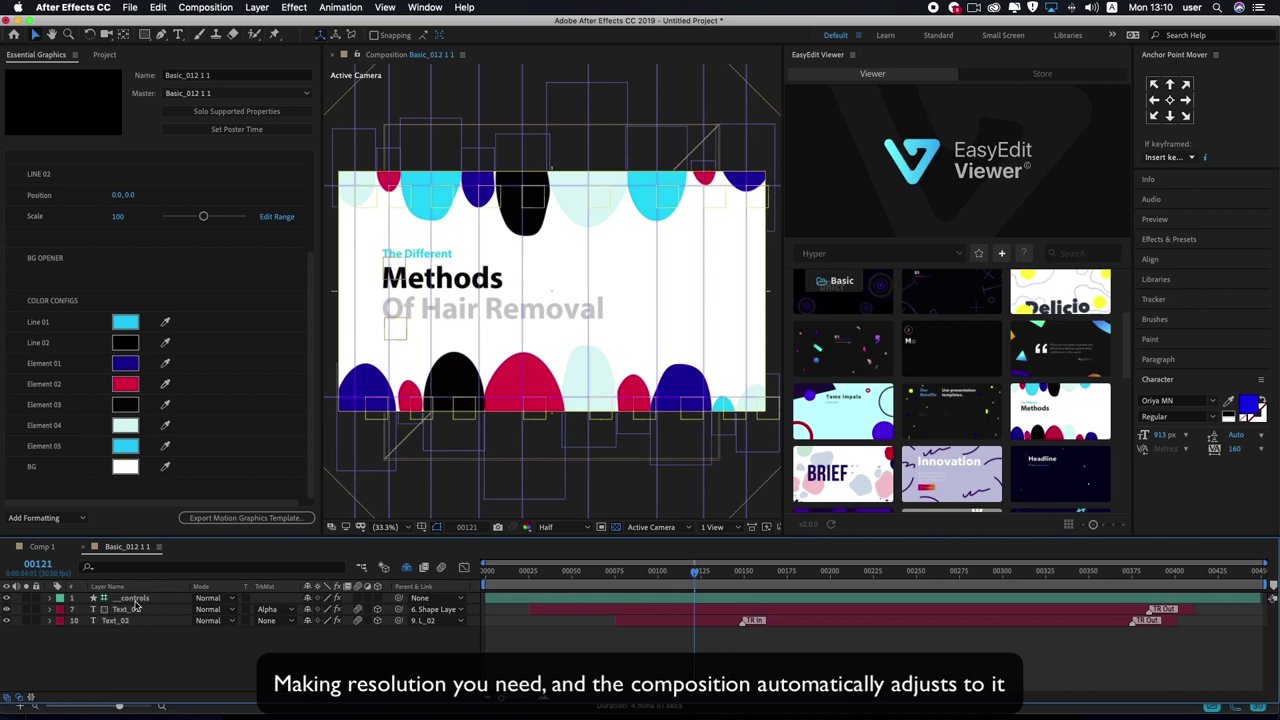
key(super+k)
mouse_move(307, 314)
mouse_down()
mouse_move(216, 141)
mouse_move(247, 339)
mouse_up()
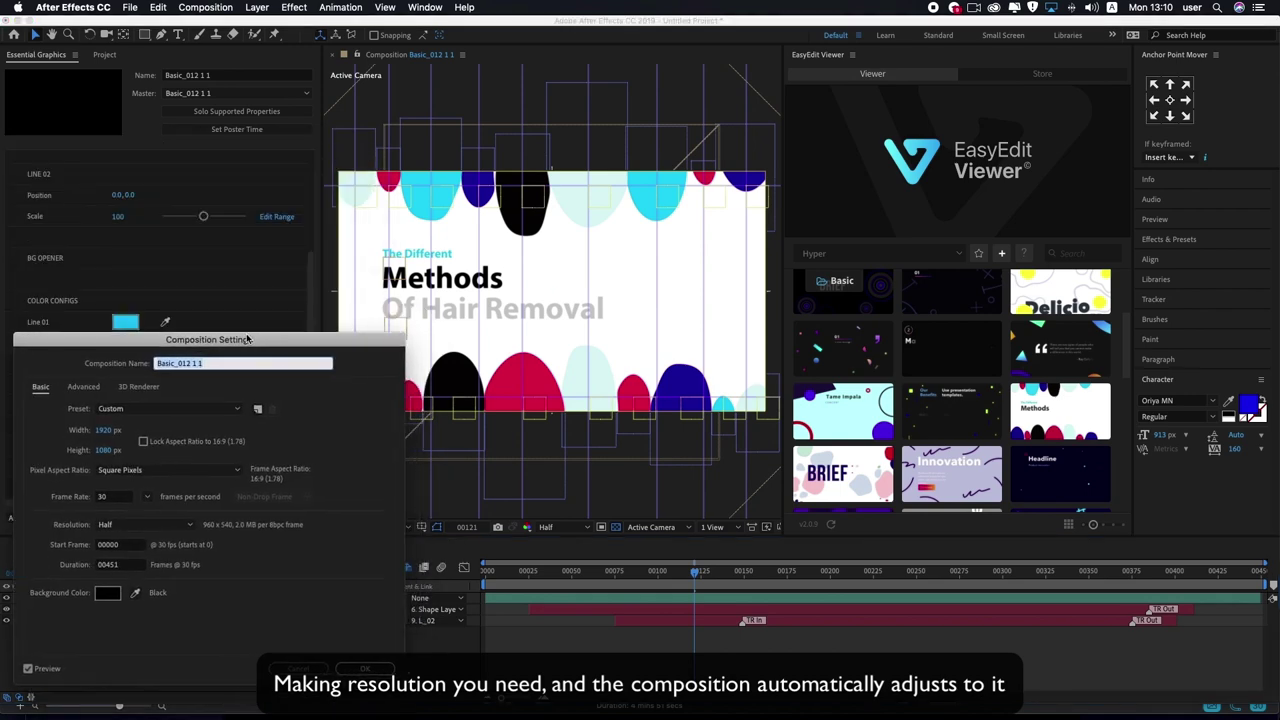
drag(106, 449, 226, 483)
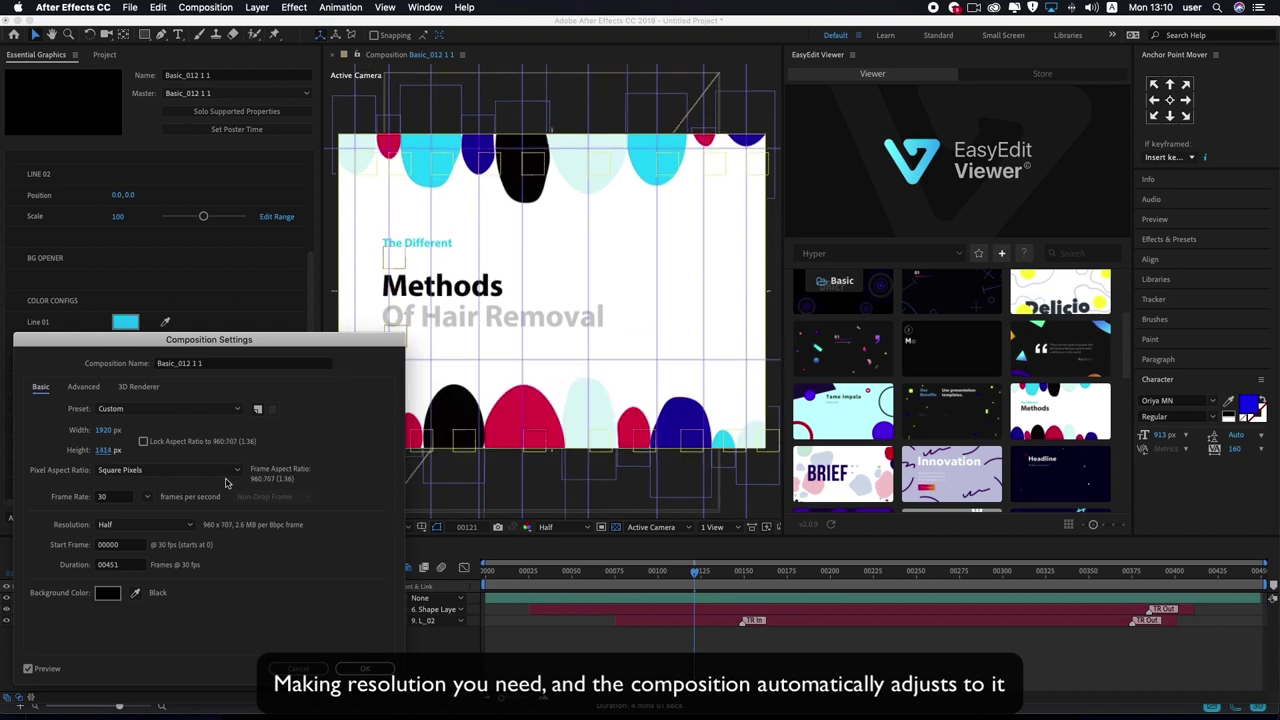
drag(104, 450, 250, 446)
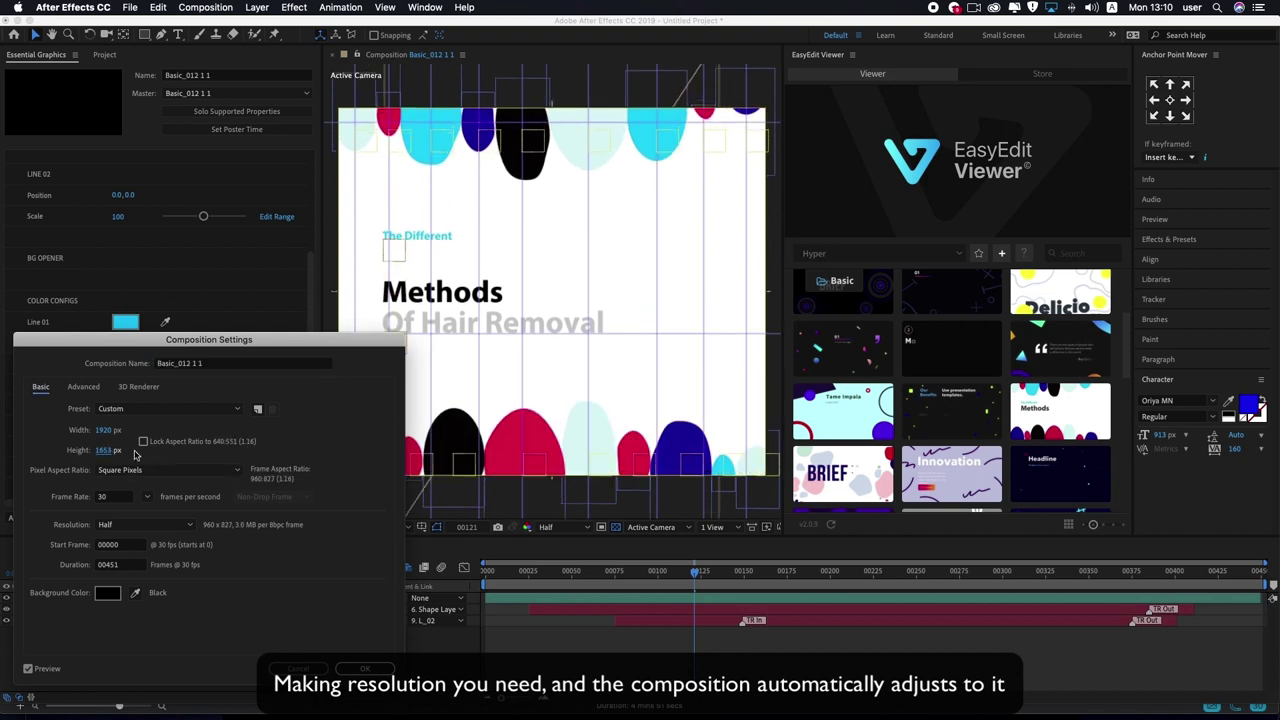
drag(104, 452, 161, 462)
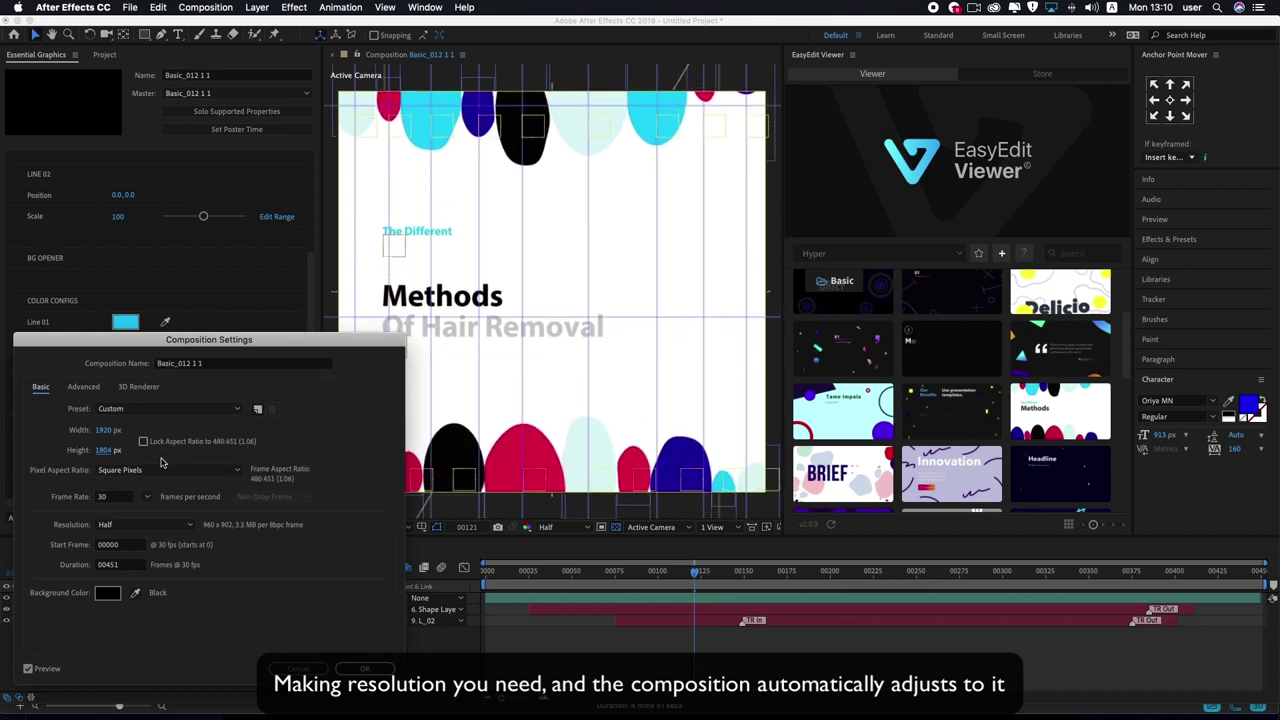
drag(104, 432, 11, 428)
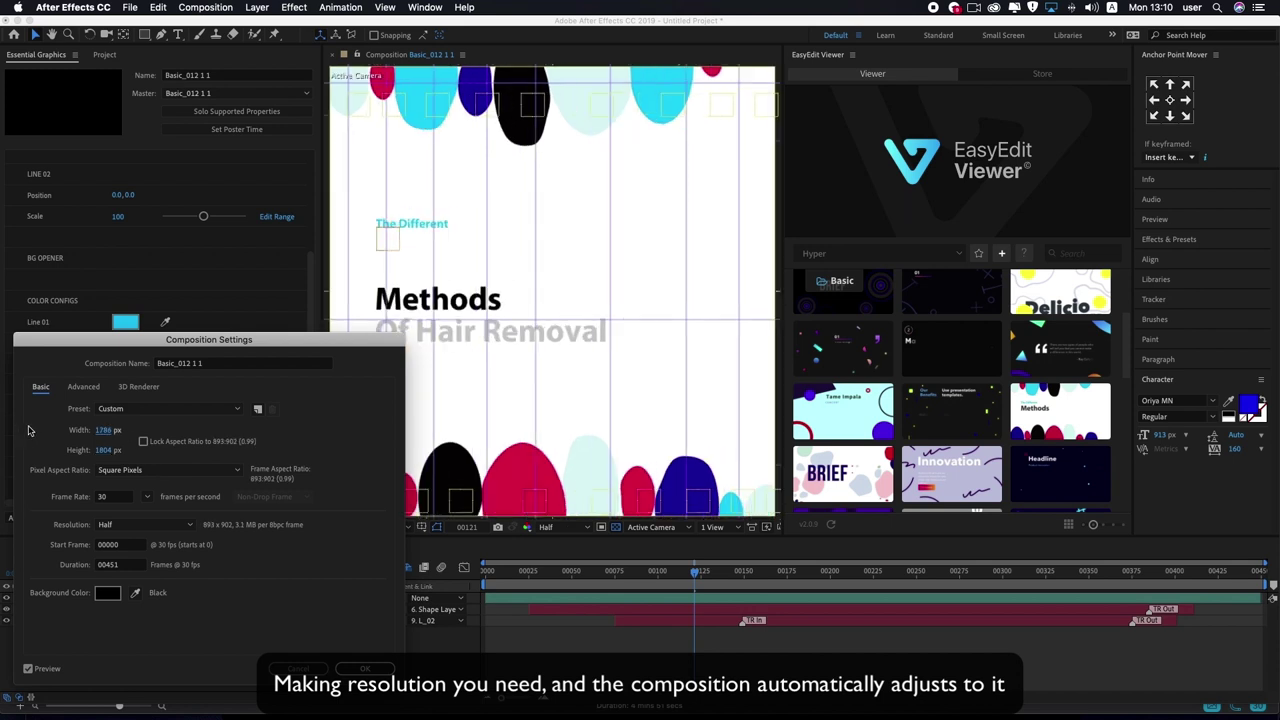
mouse_move(104, 430)
mouse_down()
mouse_move(31, 435)
mouse_move(260, 430)
mouse_up()
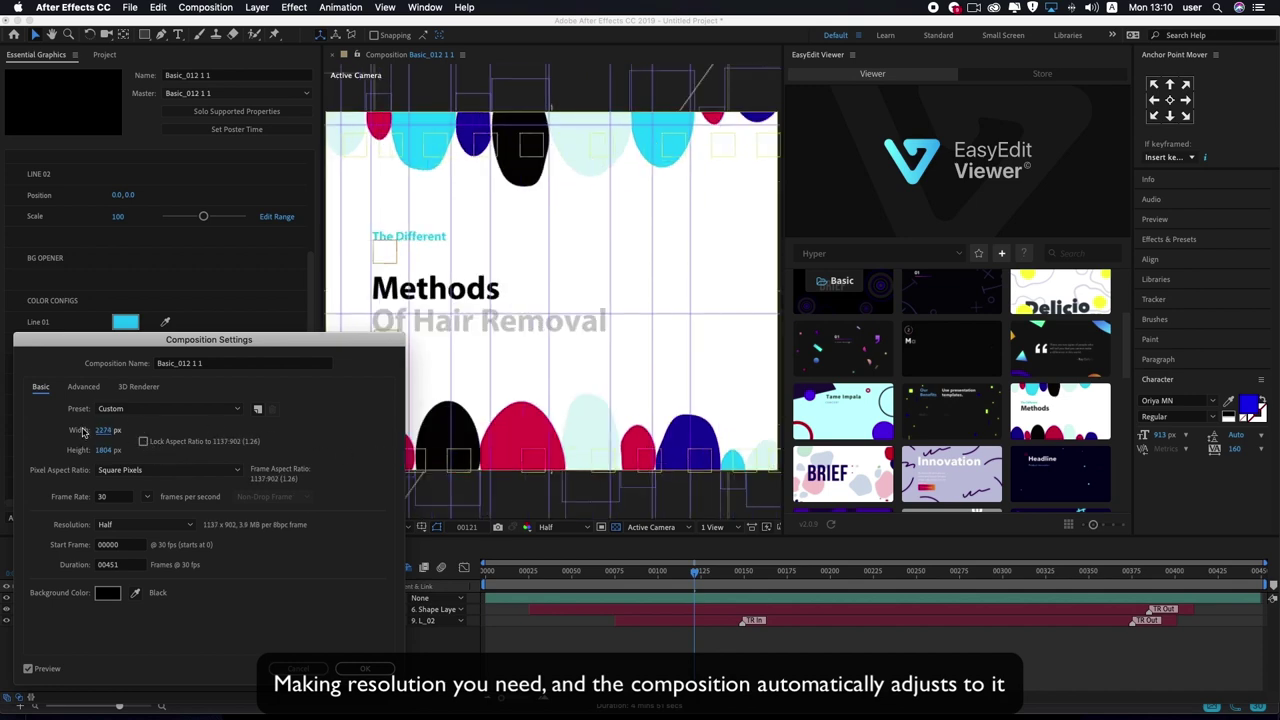
drag(139, 430, 254, 434)
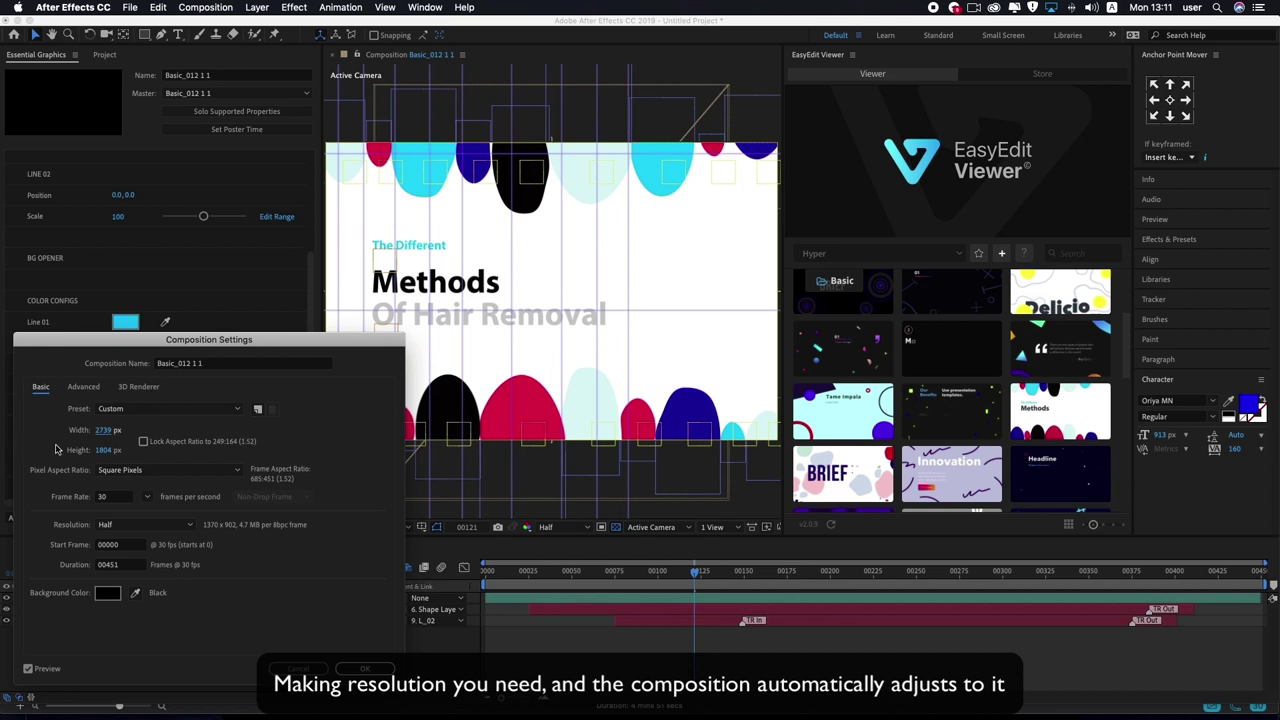
click(365, 669)
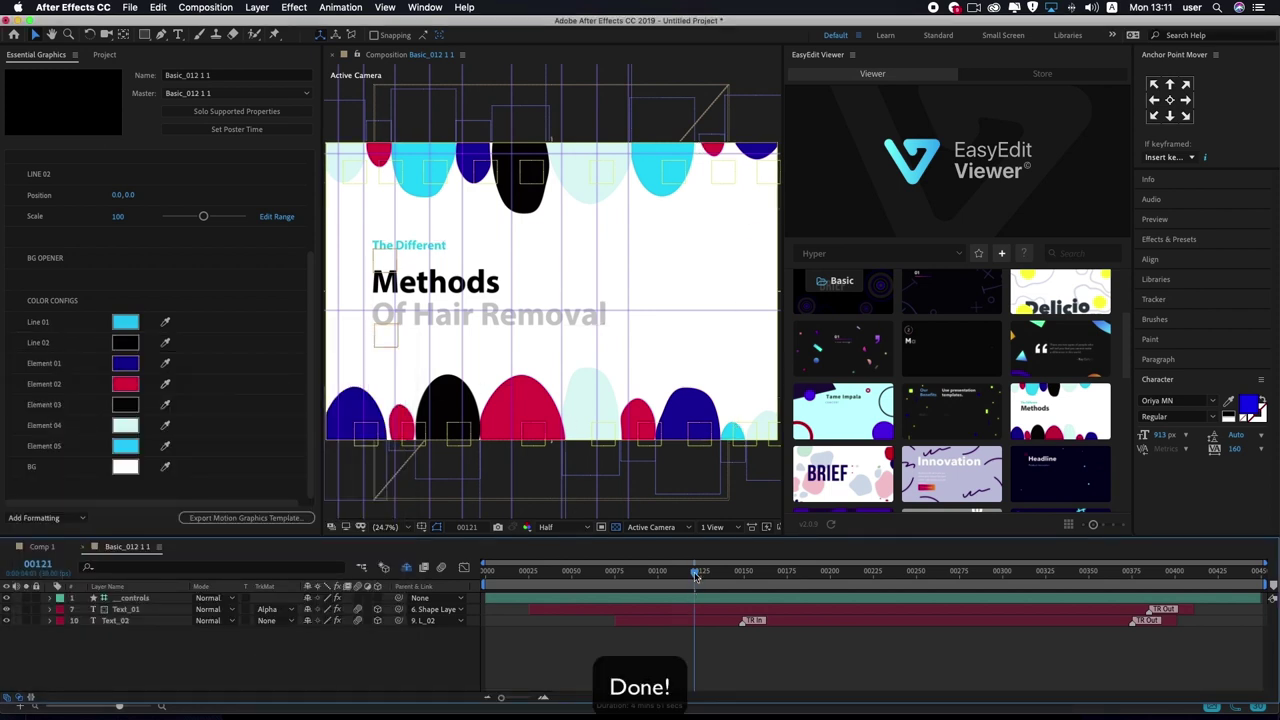
Step: Play the resized template and check the layout at frames 104 and 240
click(664, 572)
key(space)
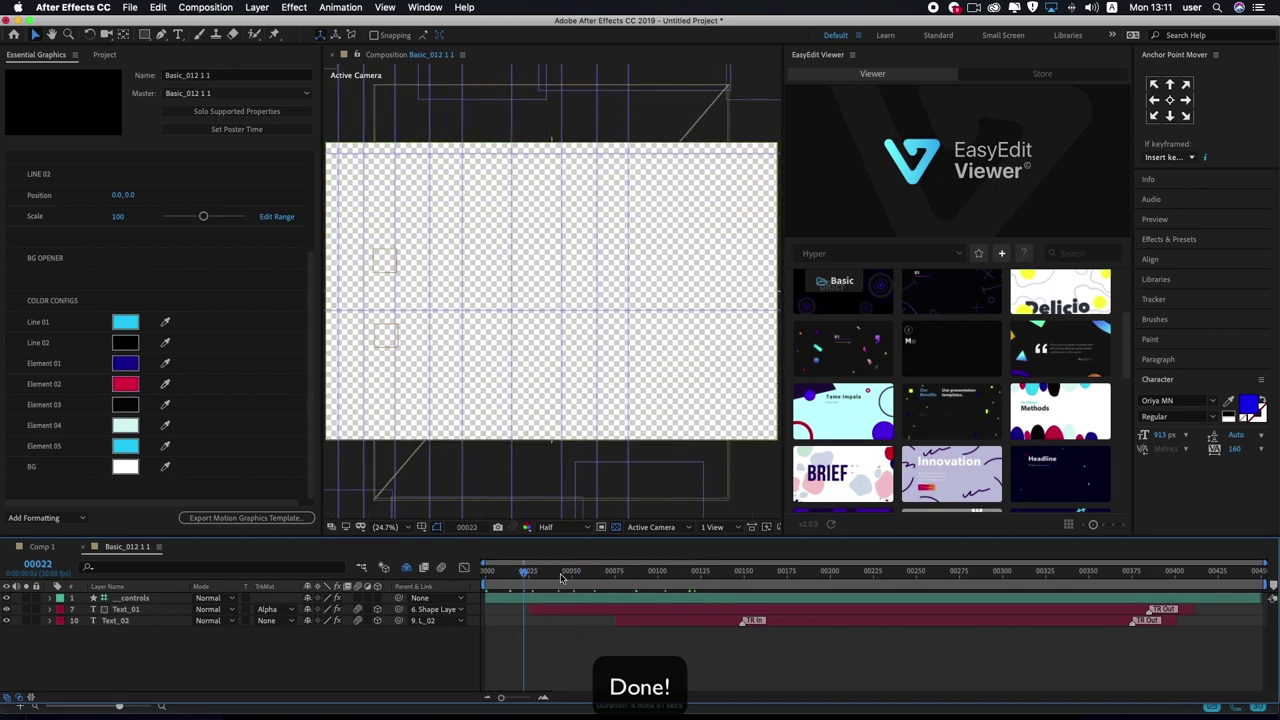
click(899, 574)
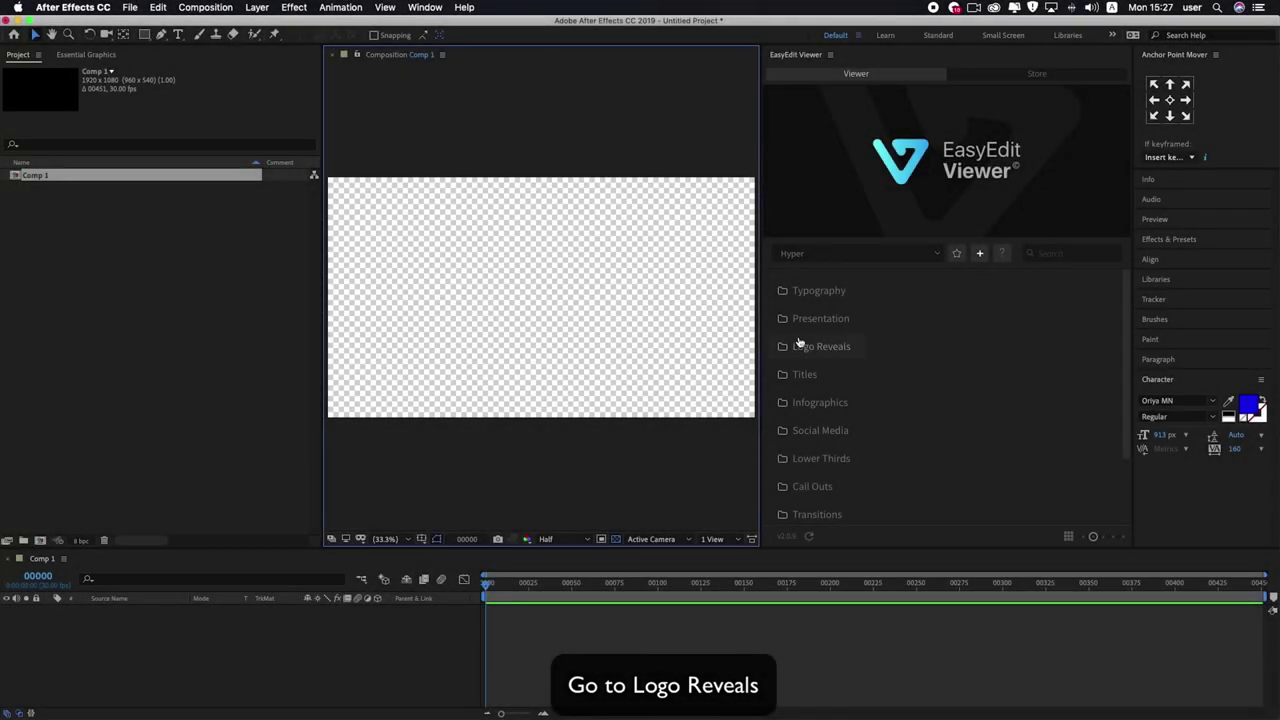
Step: Import the Logo 012 shot from EasyEdit's Logo Reveals category into Comp 1
mouse_move(816, 346)
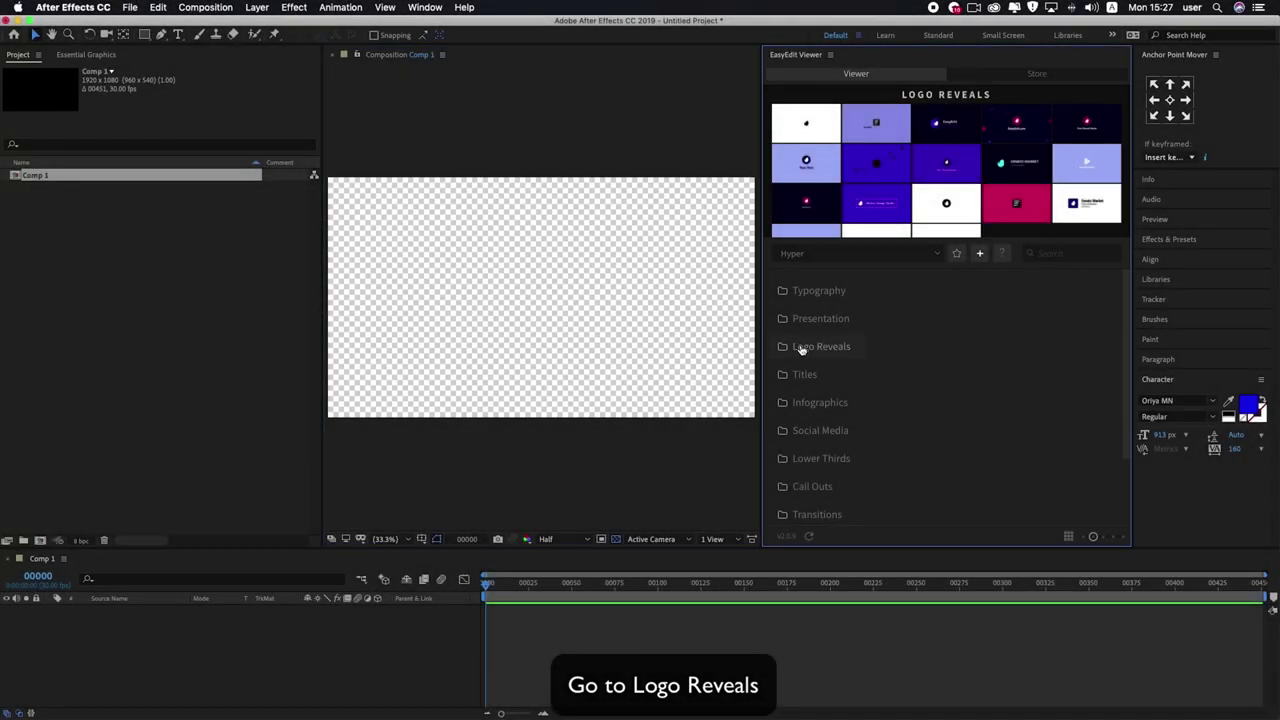
click(801, 349)
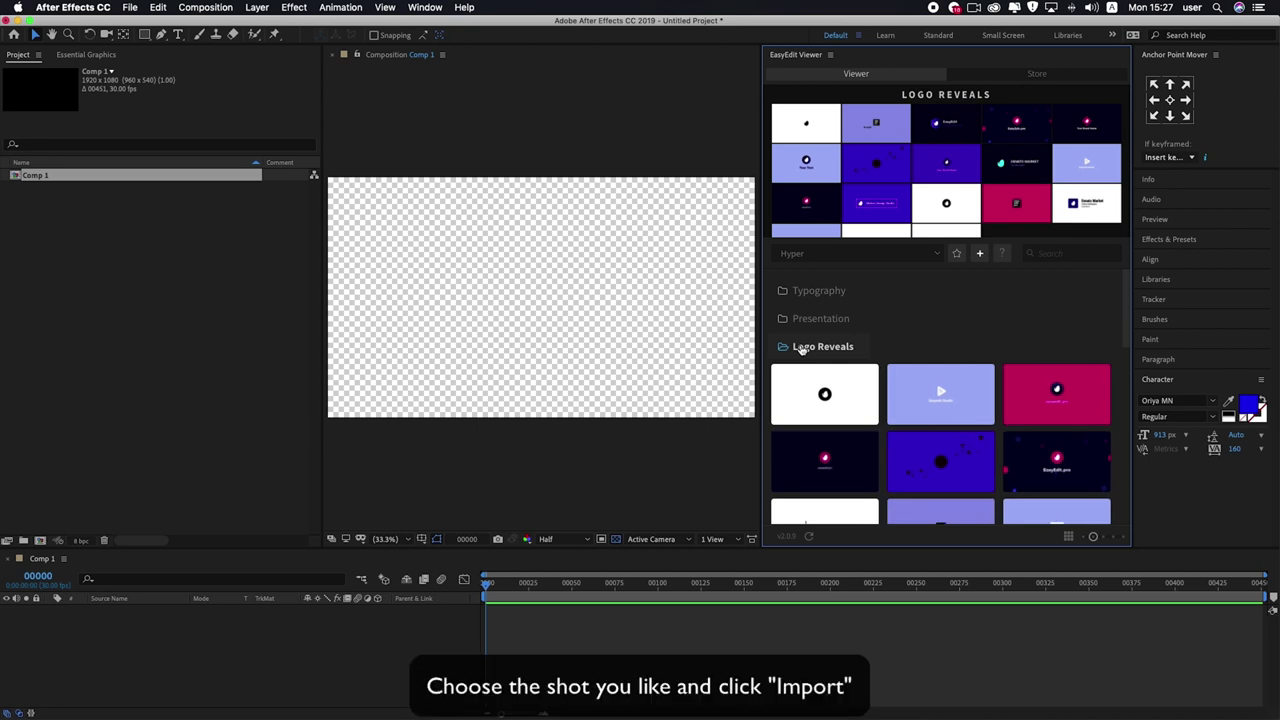
scroll(801, 349, down, 1)
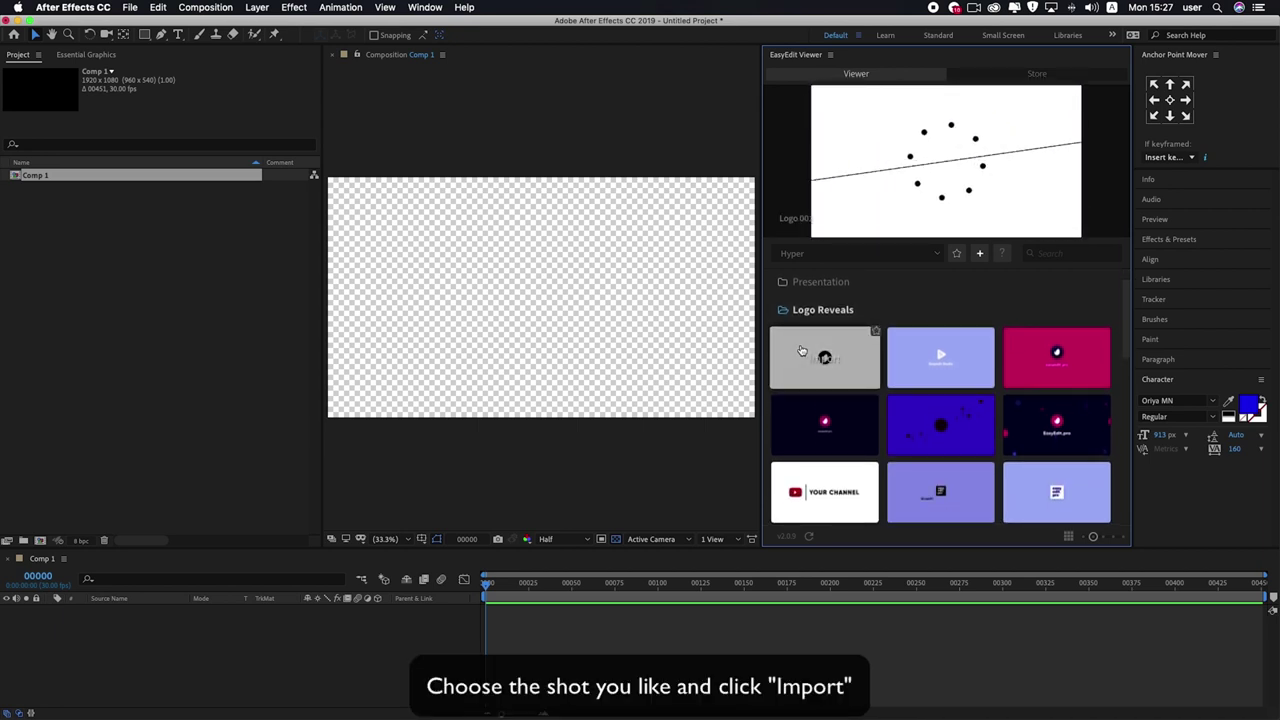
mouse_move(817, 426)
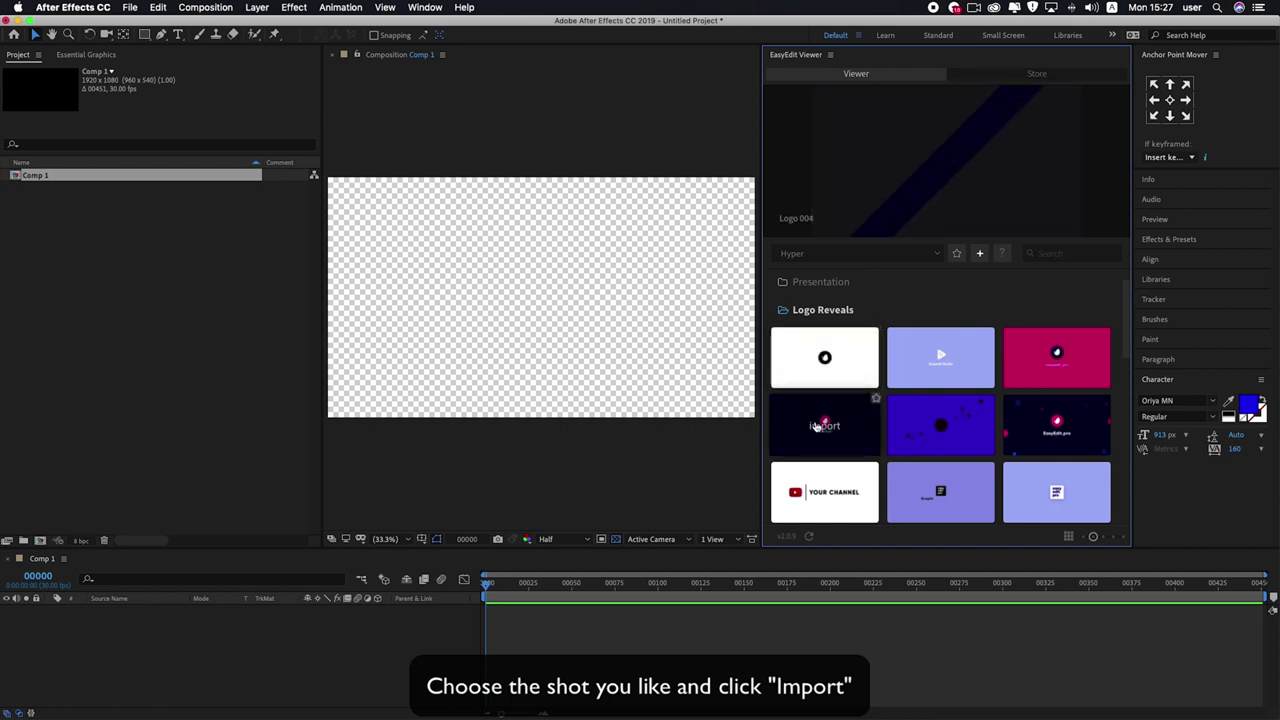
scroll(817, 426, down, 1)
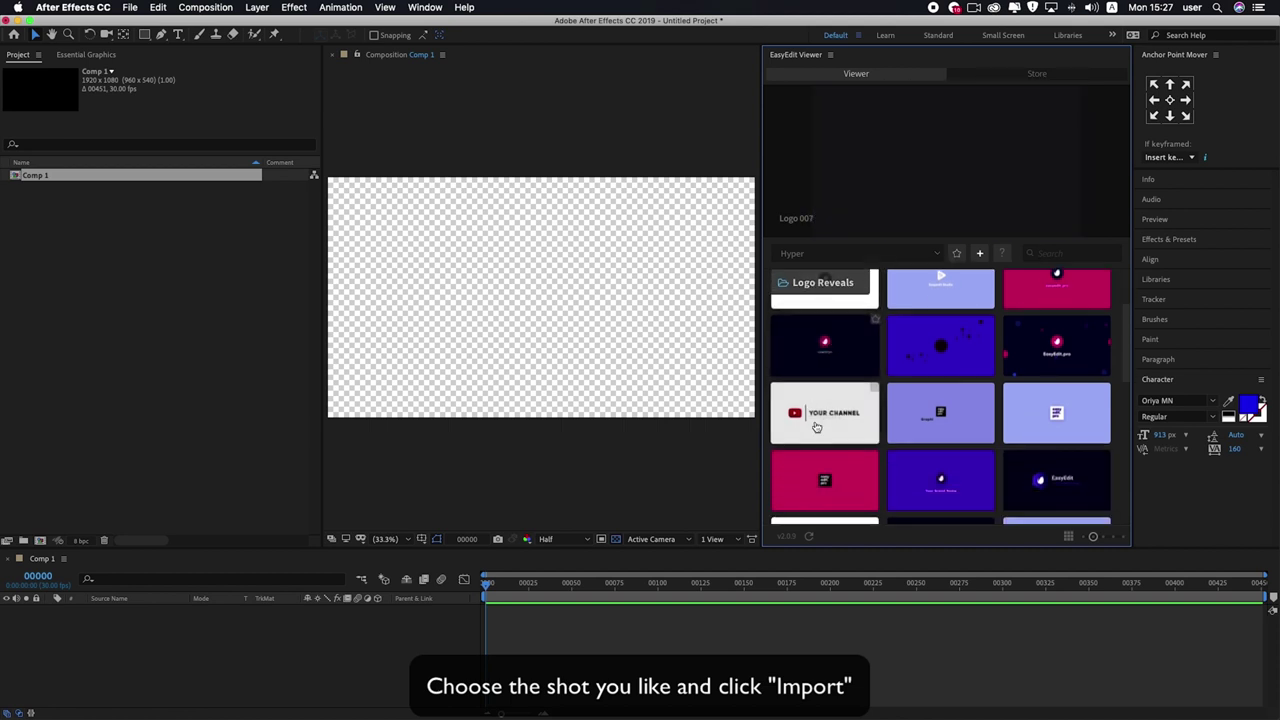
scroll(814, 423, down, 3)
mouse_move(1059, 413)
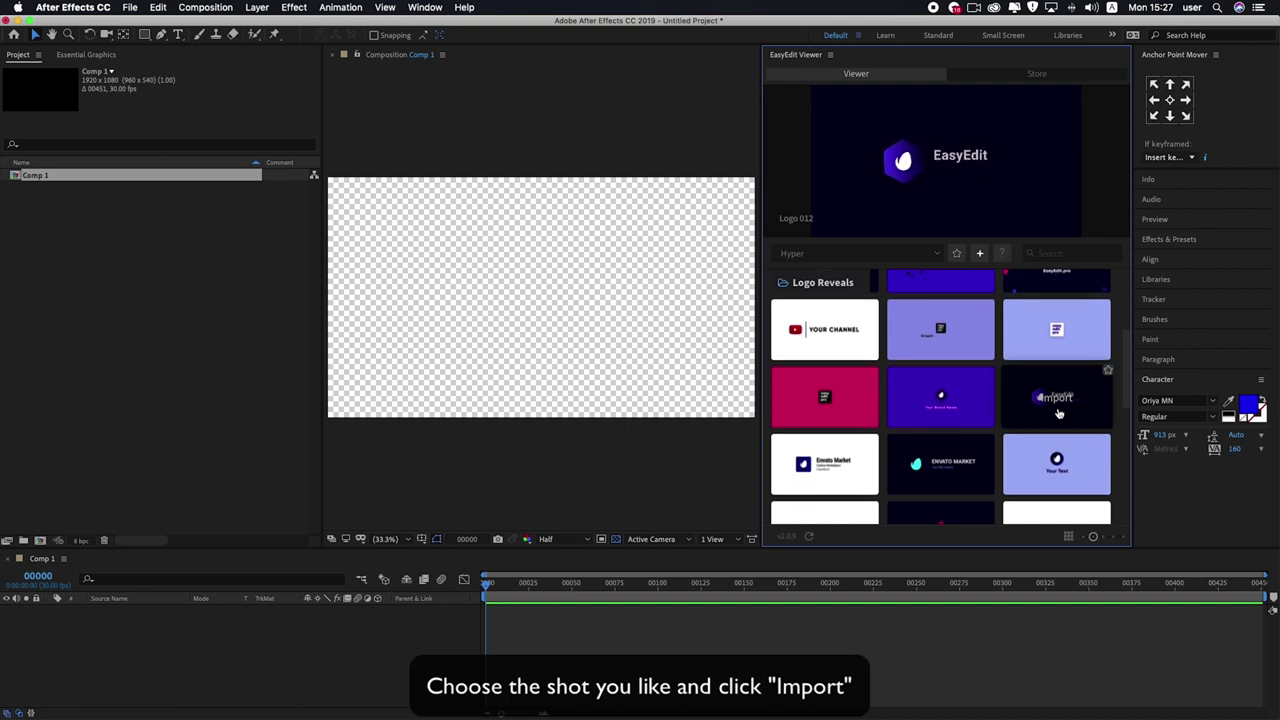
click(1059, 413)
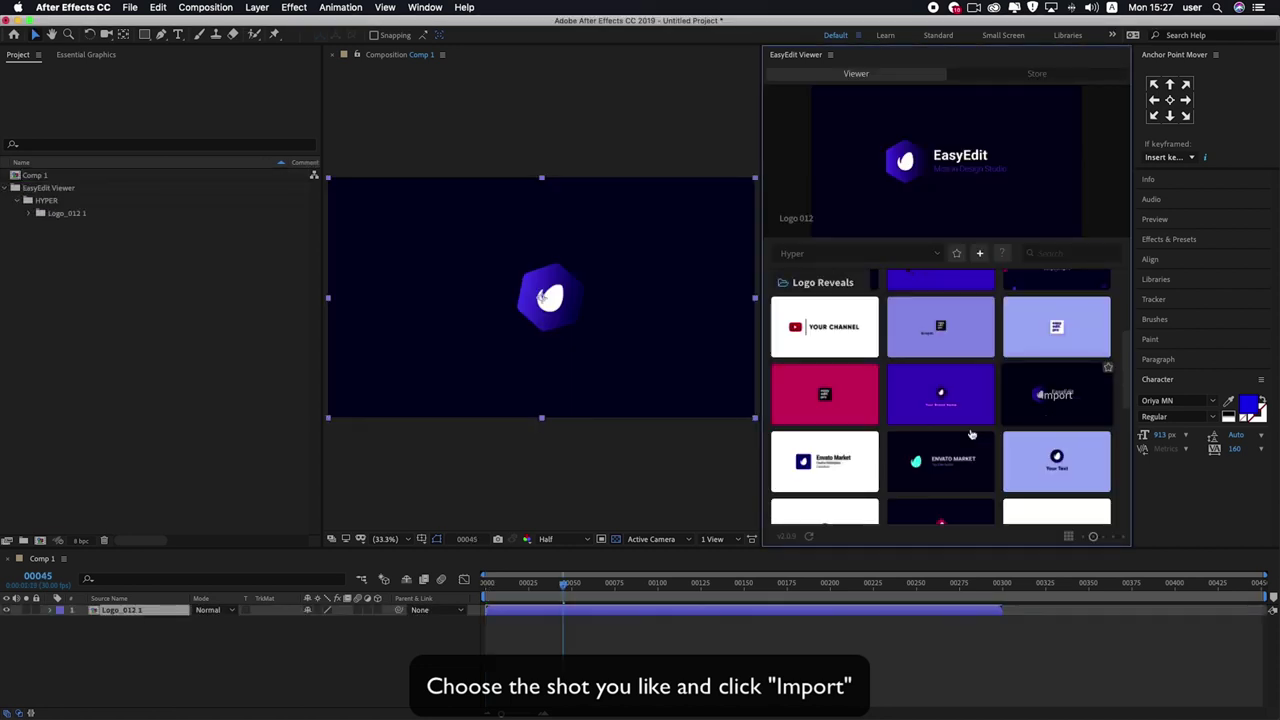
Step: Rewind to the first frame and preview the logo reveal animation
drag(563, 587, 486, 587)
key(space)
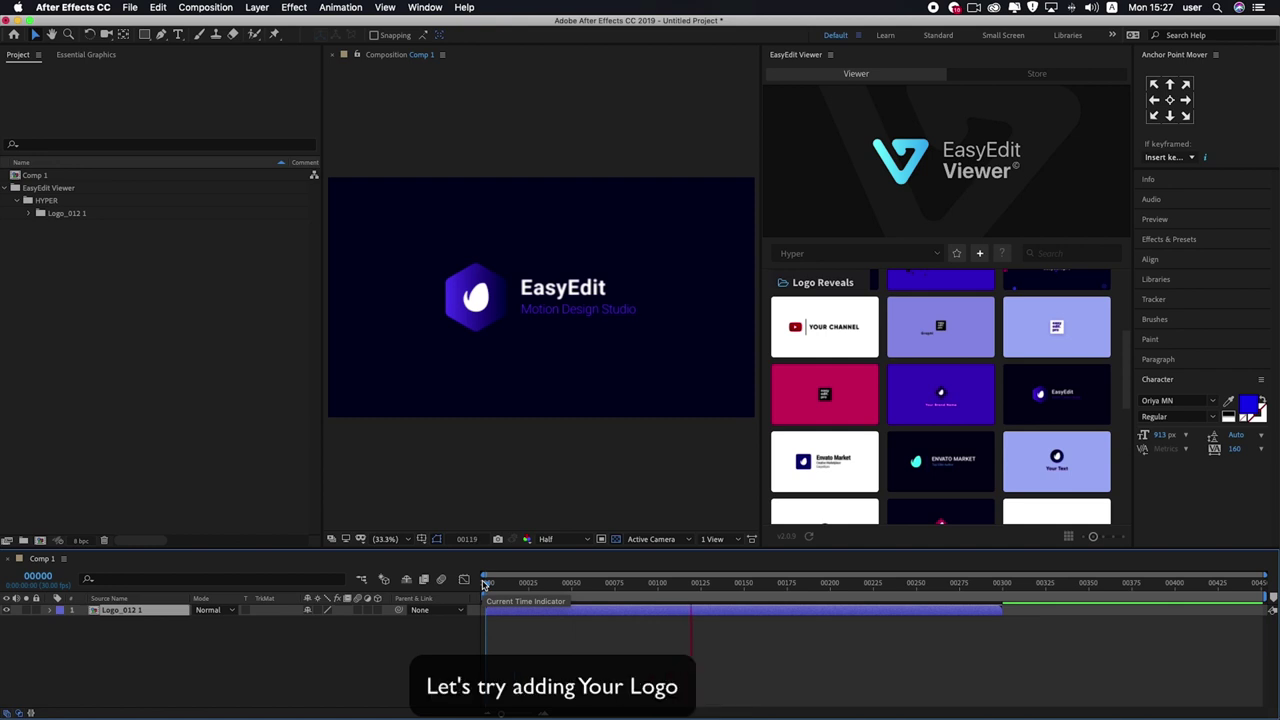
key(space)
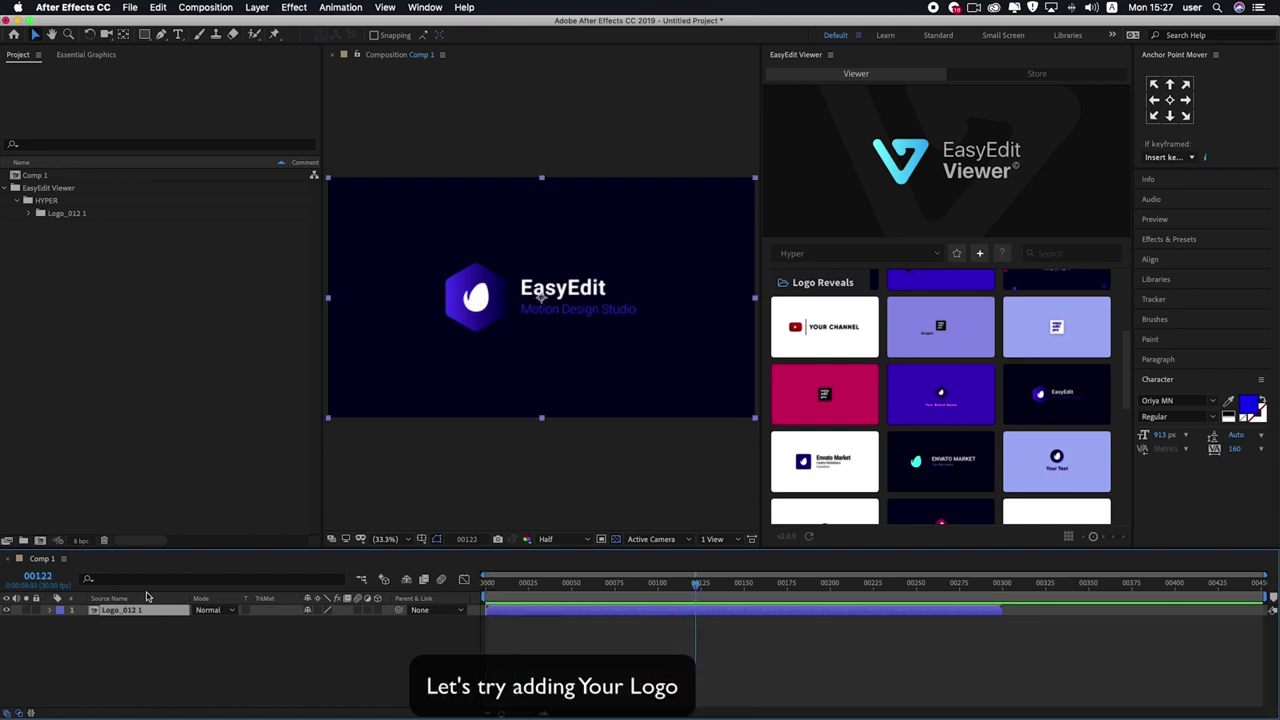
Step: Go into Logo_012 1 and Logo_012_Placeholder and delete the old placeholder logo
double_click(124, 611)
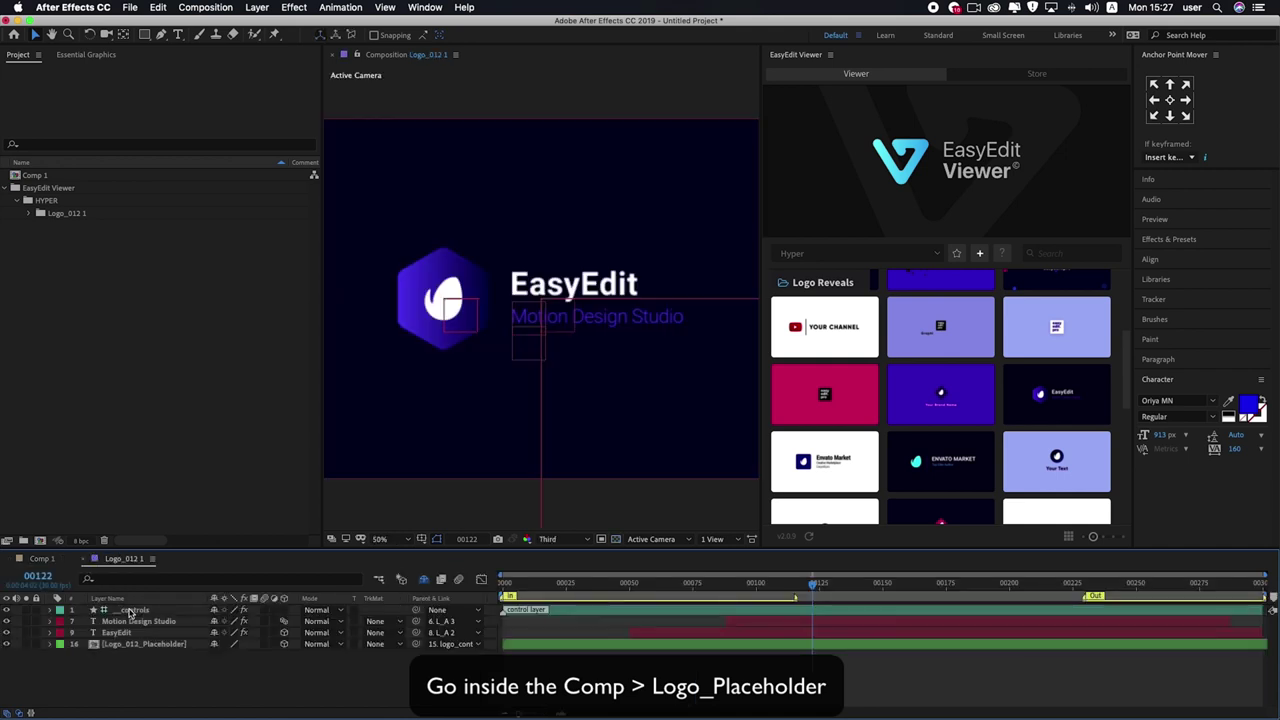
click(124, 645)
double_click(145, 645)
click(123, 611)
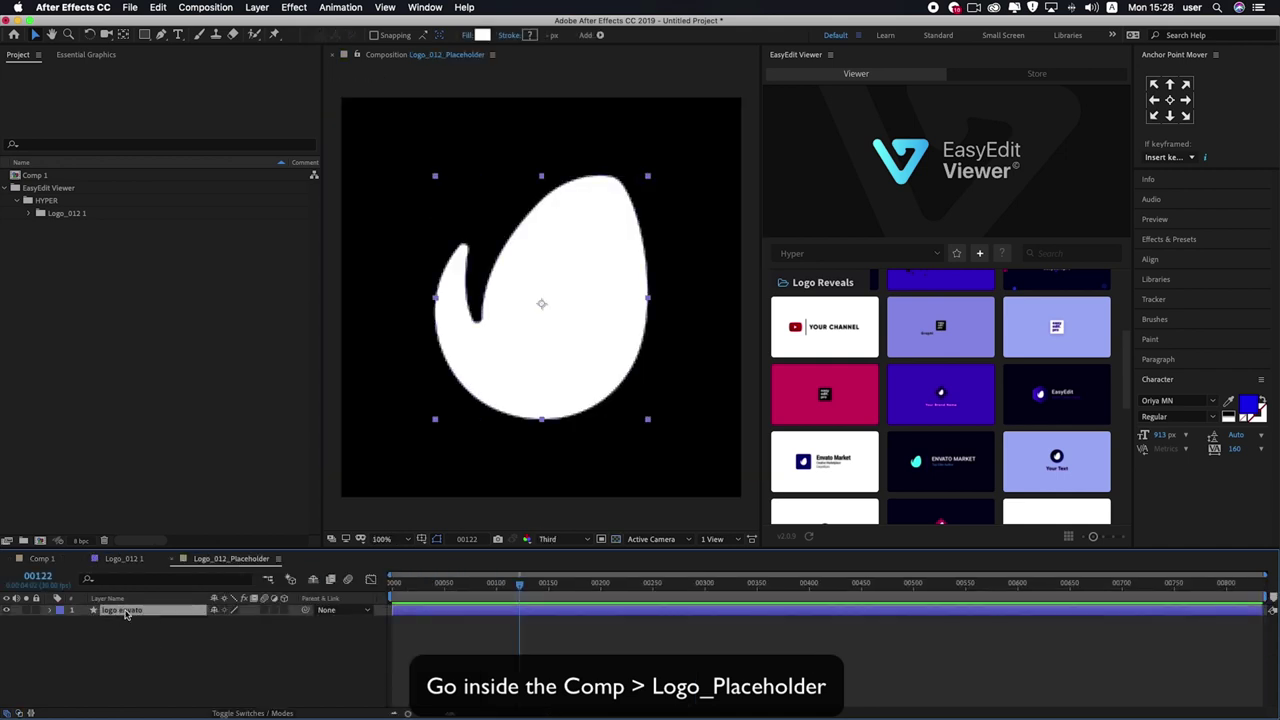
key(Delete)
Step: Import Logo.png, place it in the placeholder composition at 76% scale, and return to Logo_012 1
click(84, 351)
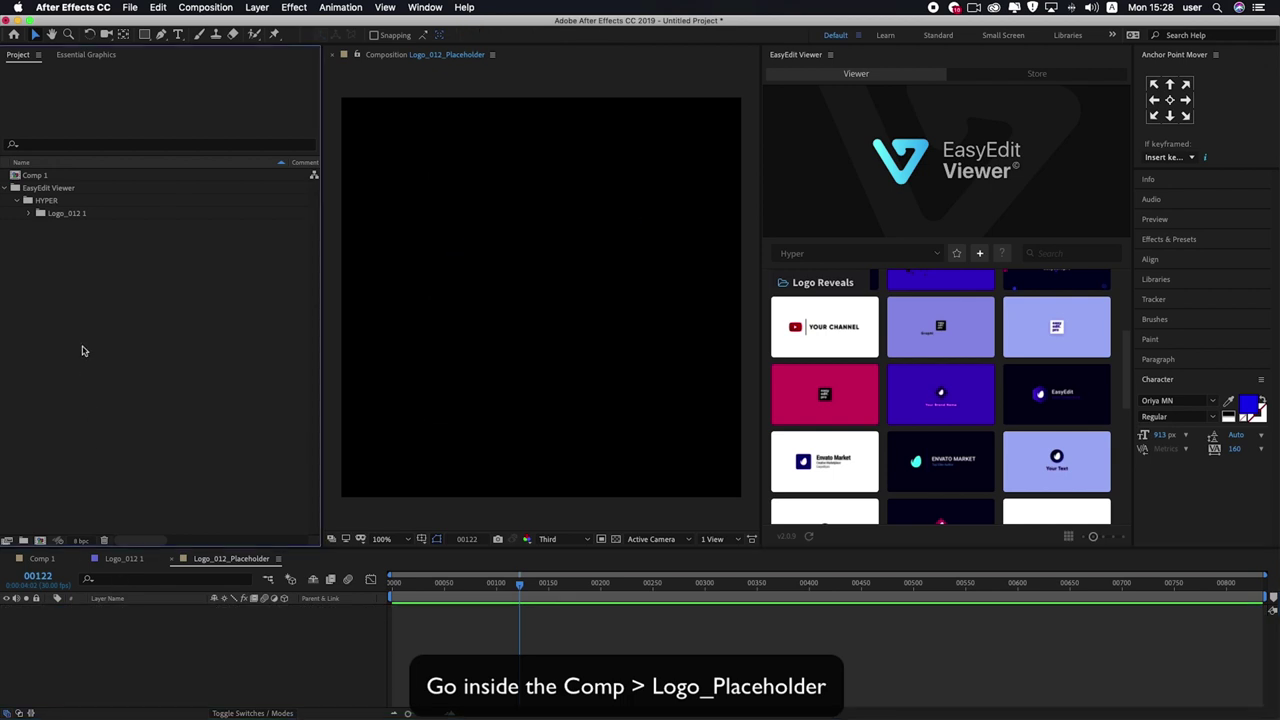
double_click(92, 349)
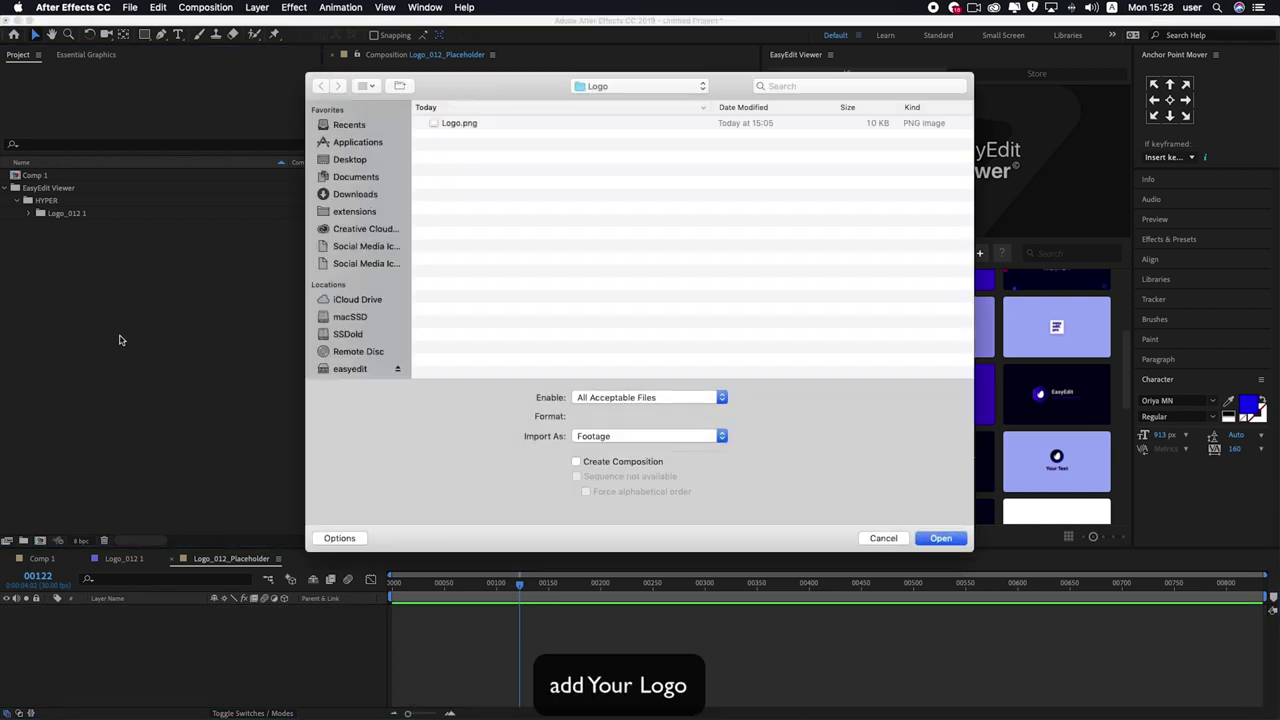
double_click(460, 123)
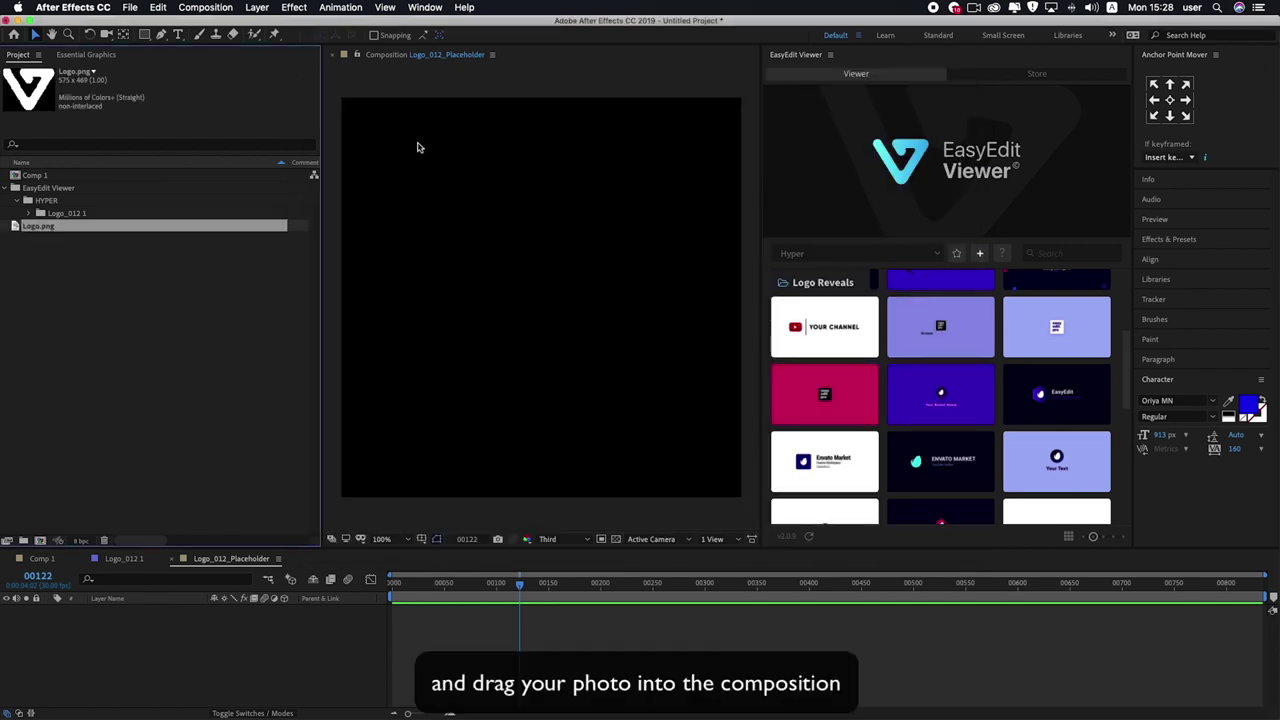
drag(37, 229, 97, 621)
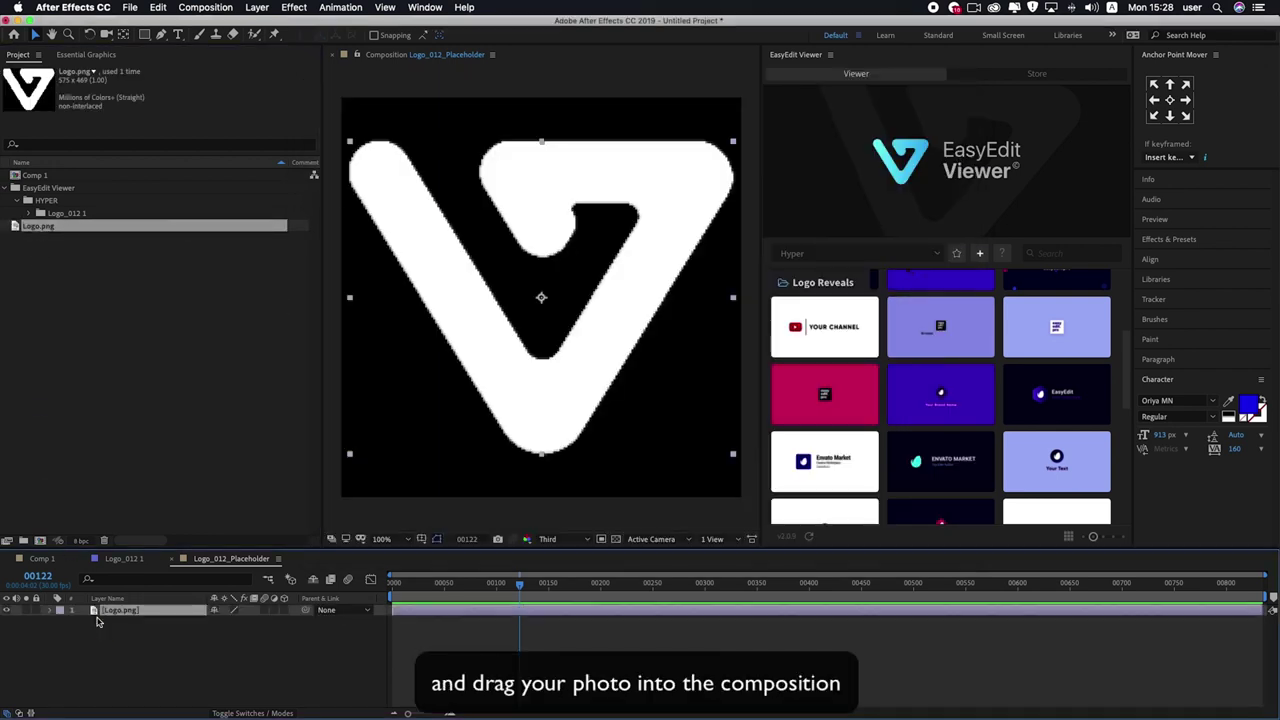
key(s)
drag(252, 621, 238, 622)
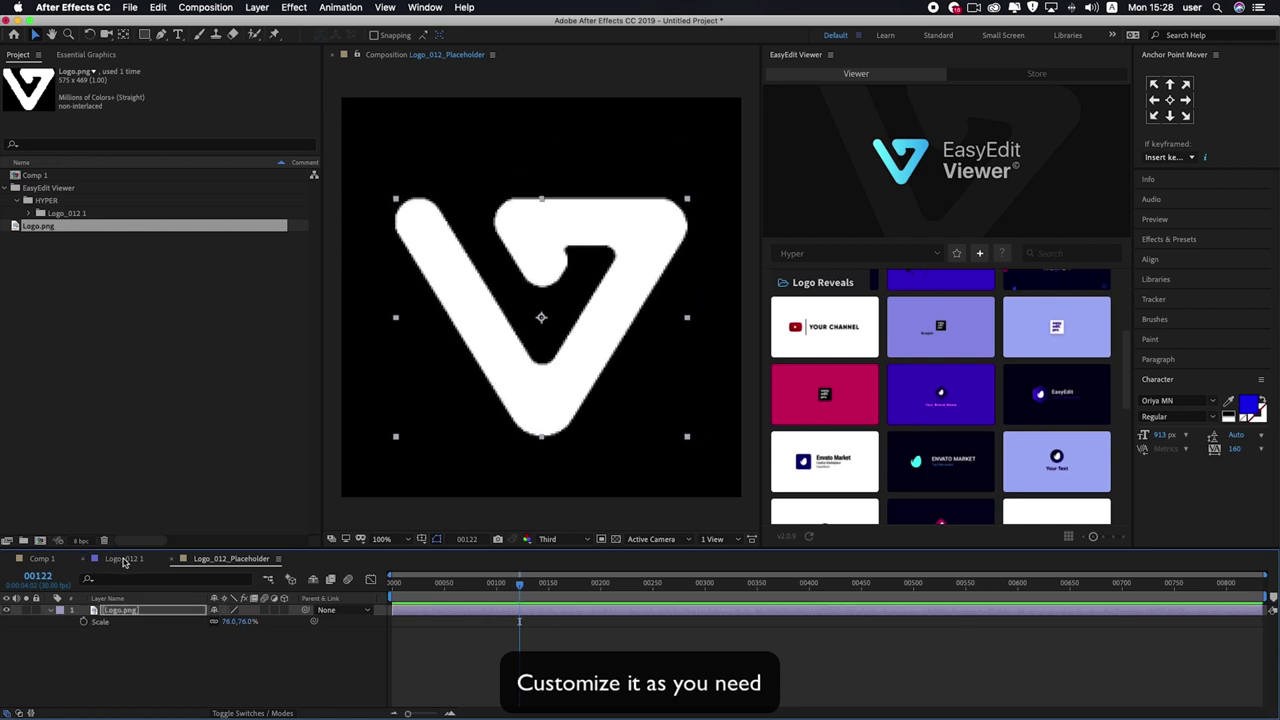
click(124, 559)
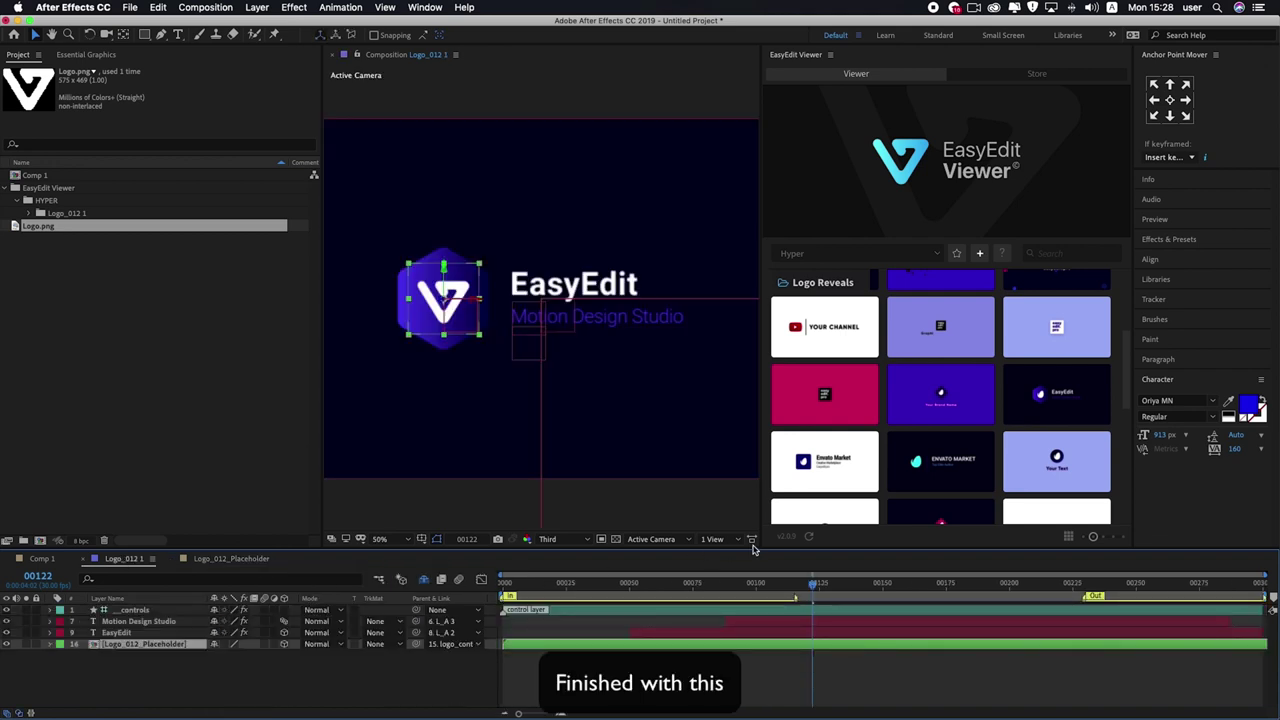
drag(810, 592, 478, 590)
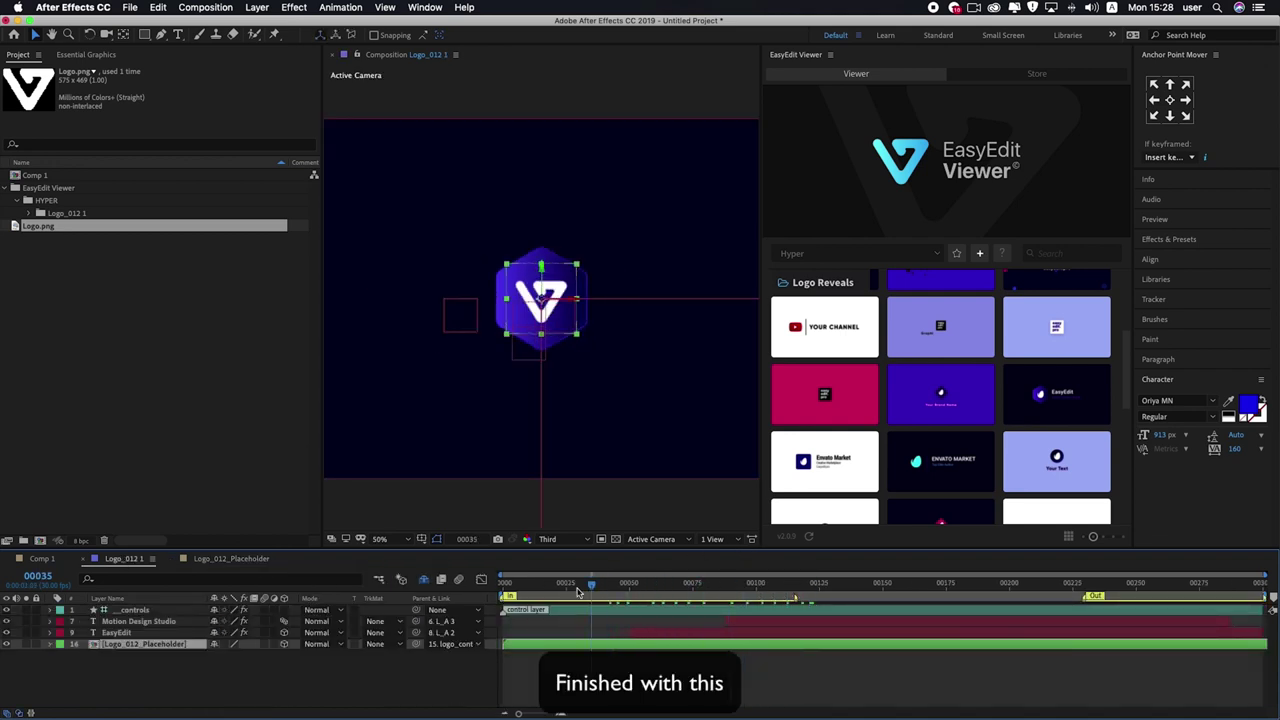
key(space)
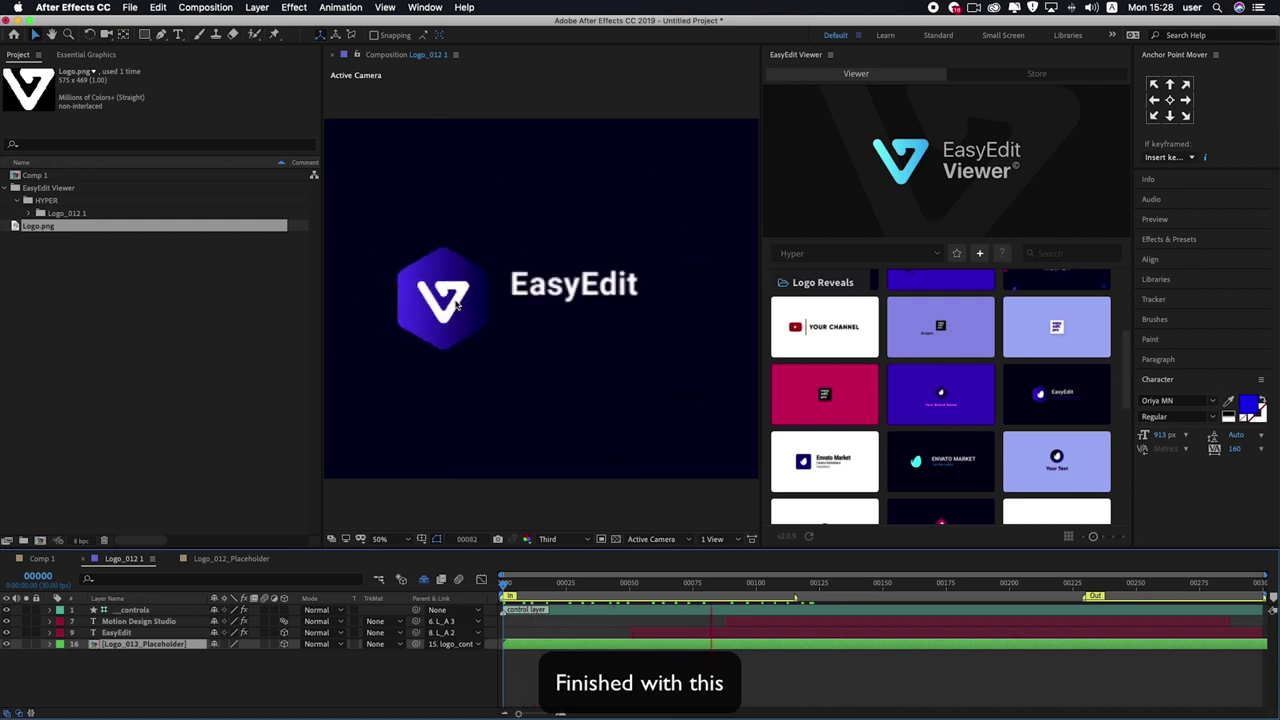
key(space)
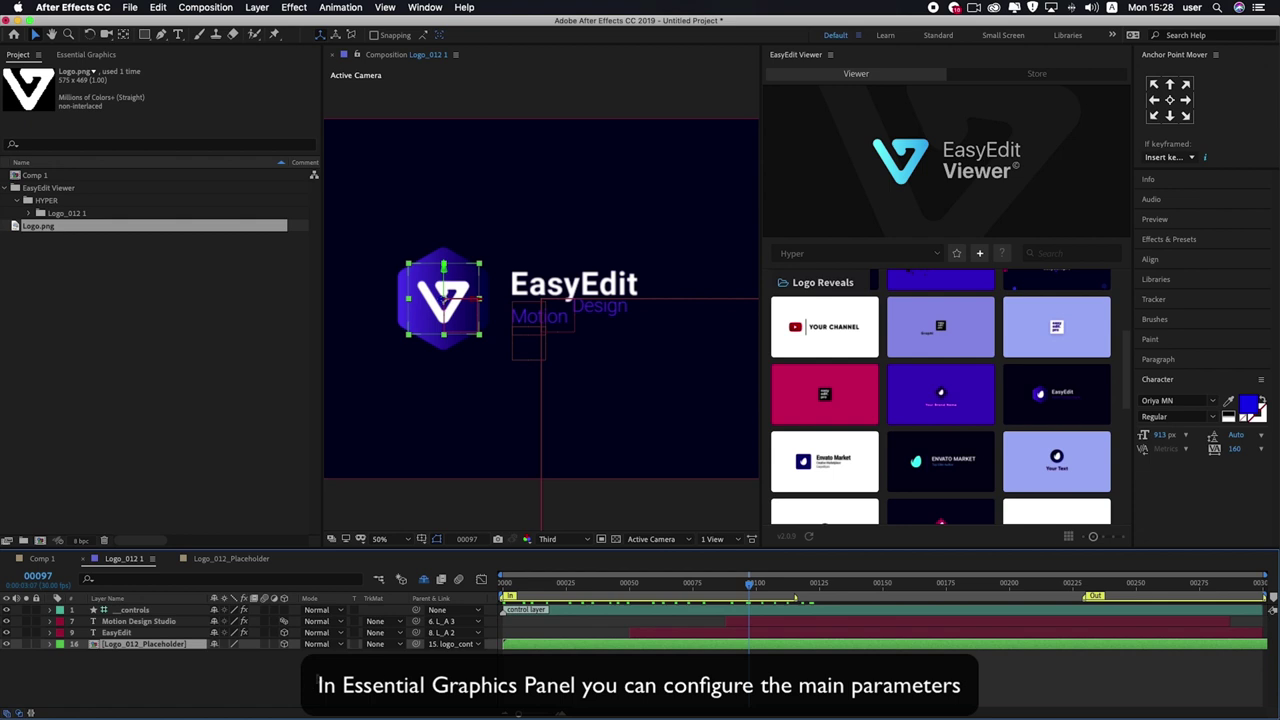
key(space)
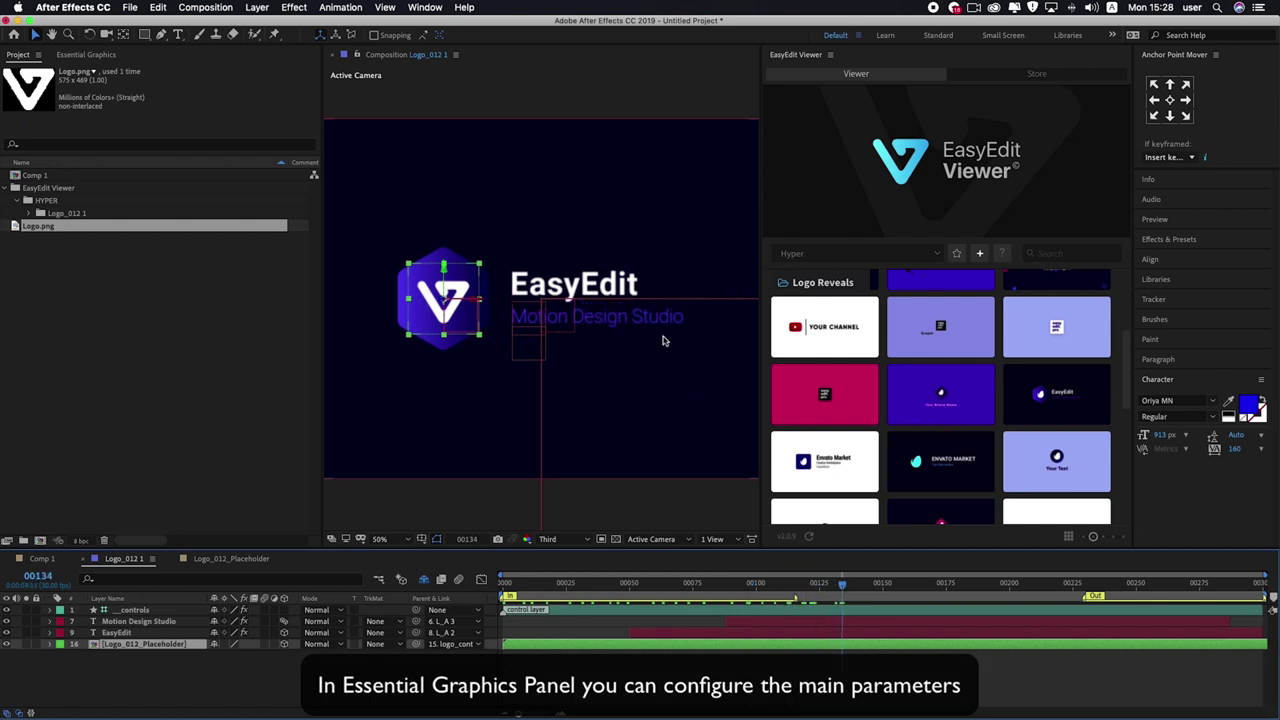
Step: In Essential Graphics, change the subtitle to 'Viewer' and scale it to 129%
right_click(173, 666)
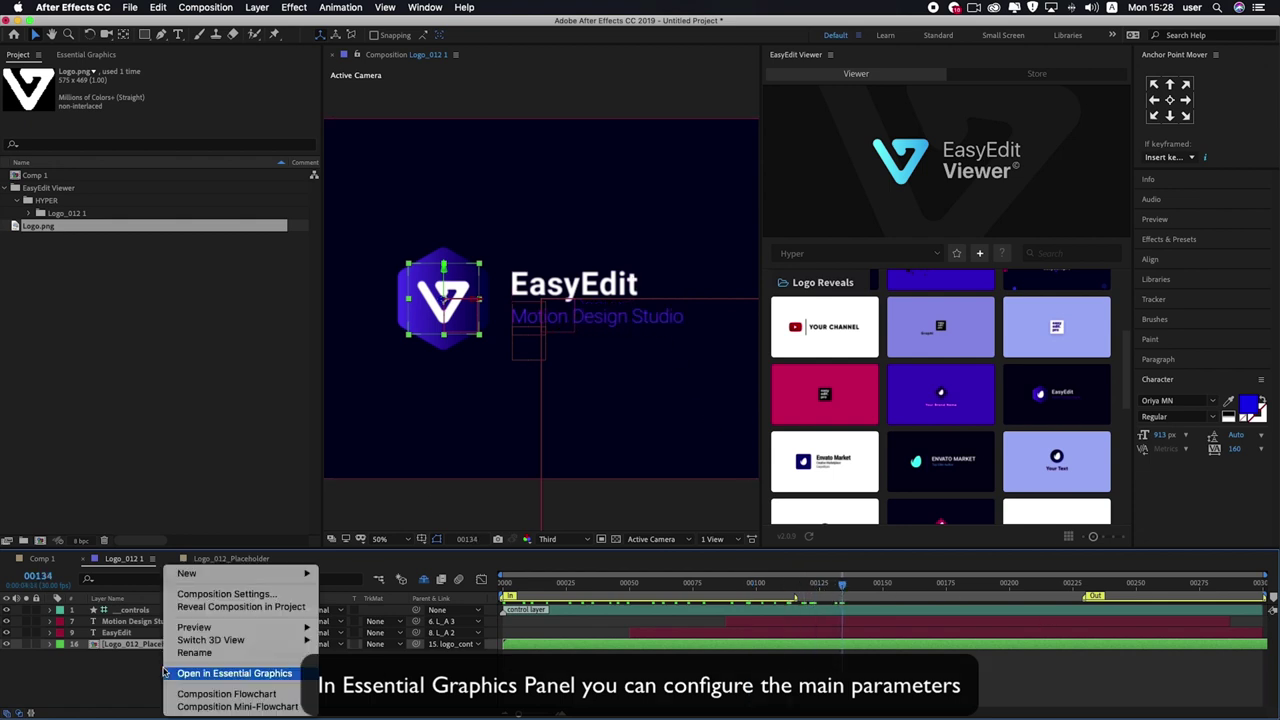
click(180, 680)
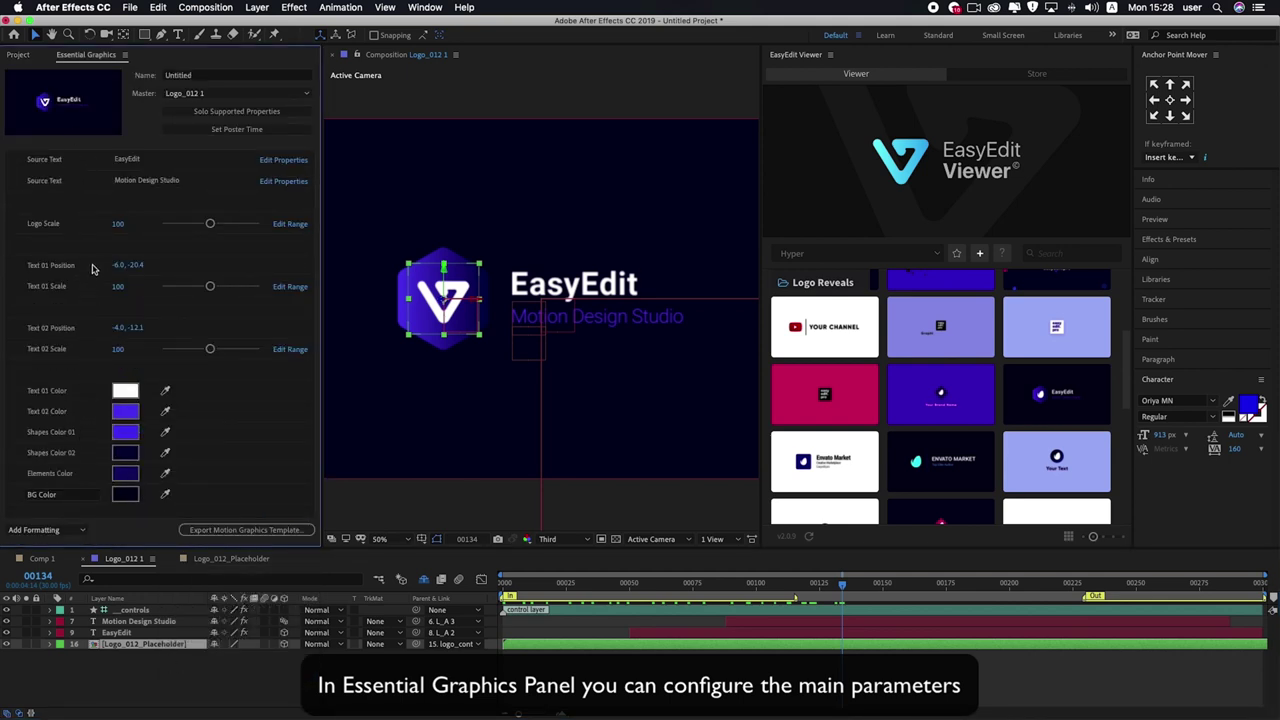
click(137, 184)
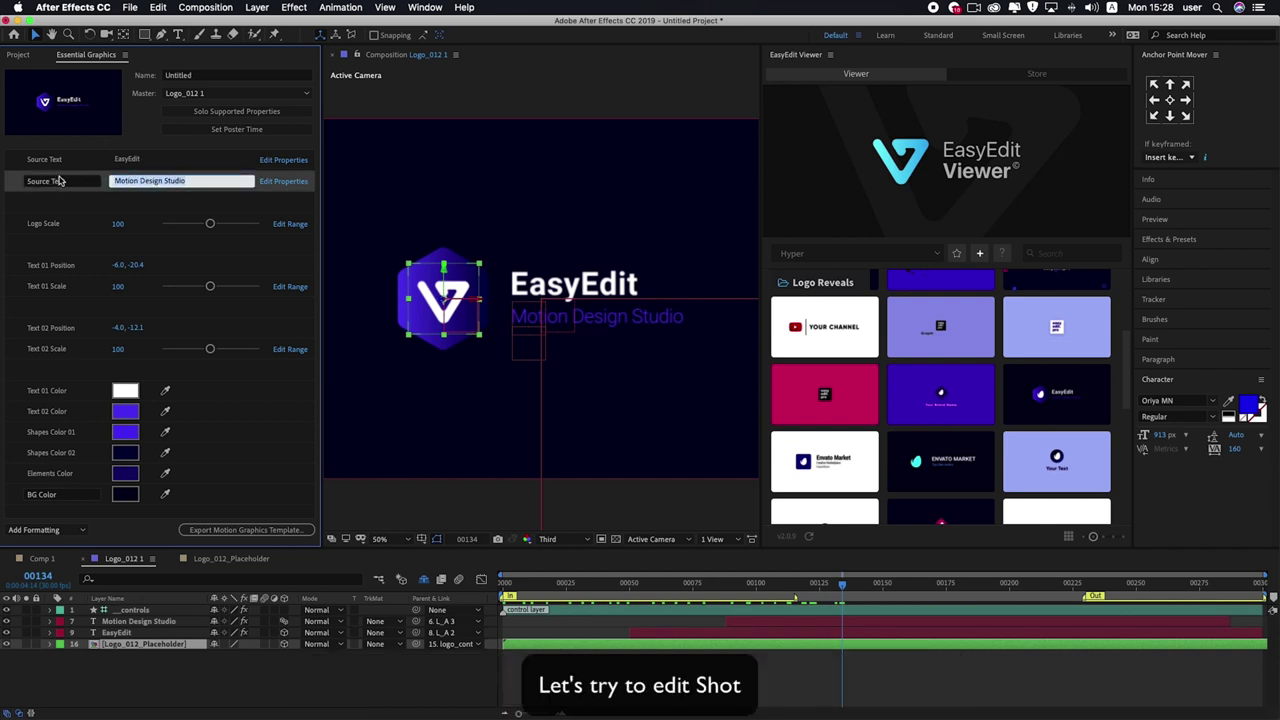
text(Viewer)
click(142, 202)
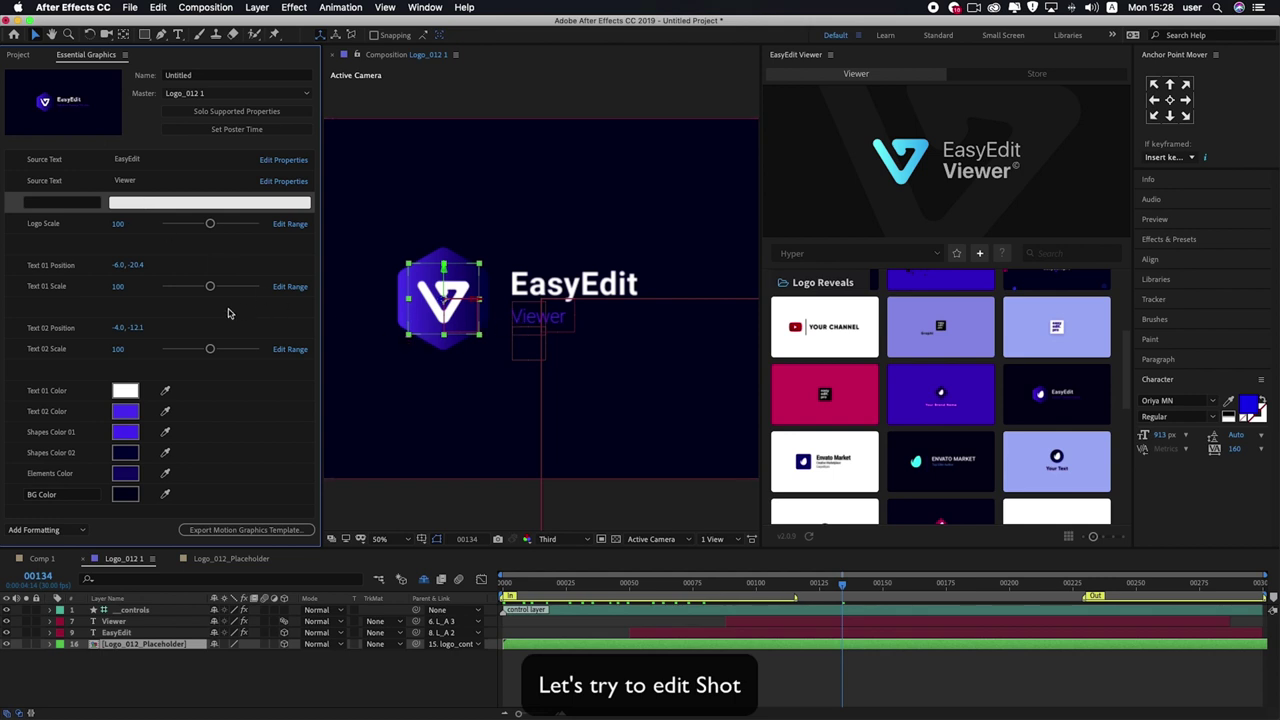
drag(210, 349, 225, 349)
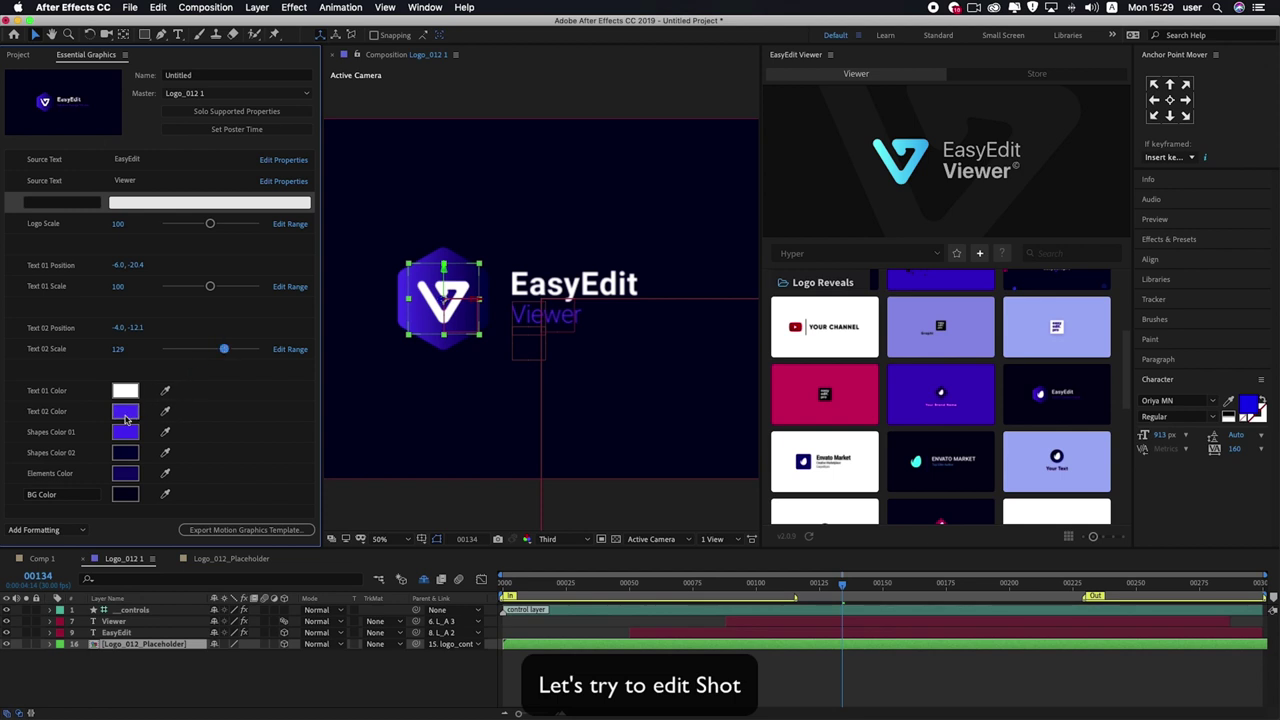
Step: Eyedrop logo colours: light blue for the subtitle and Shapes Color 02, cyan for the hexagon
click(165, 411)
click(927, 147)
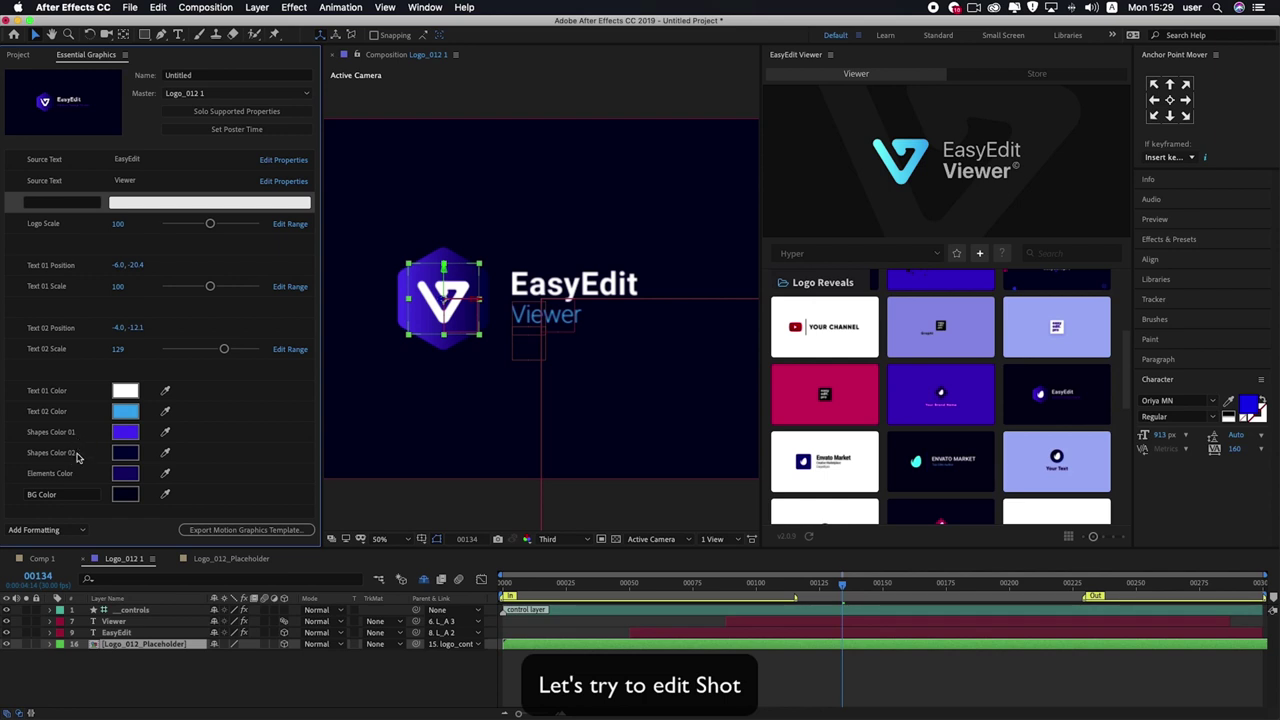
click(81, 438)
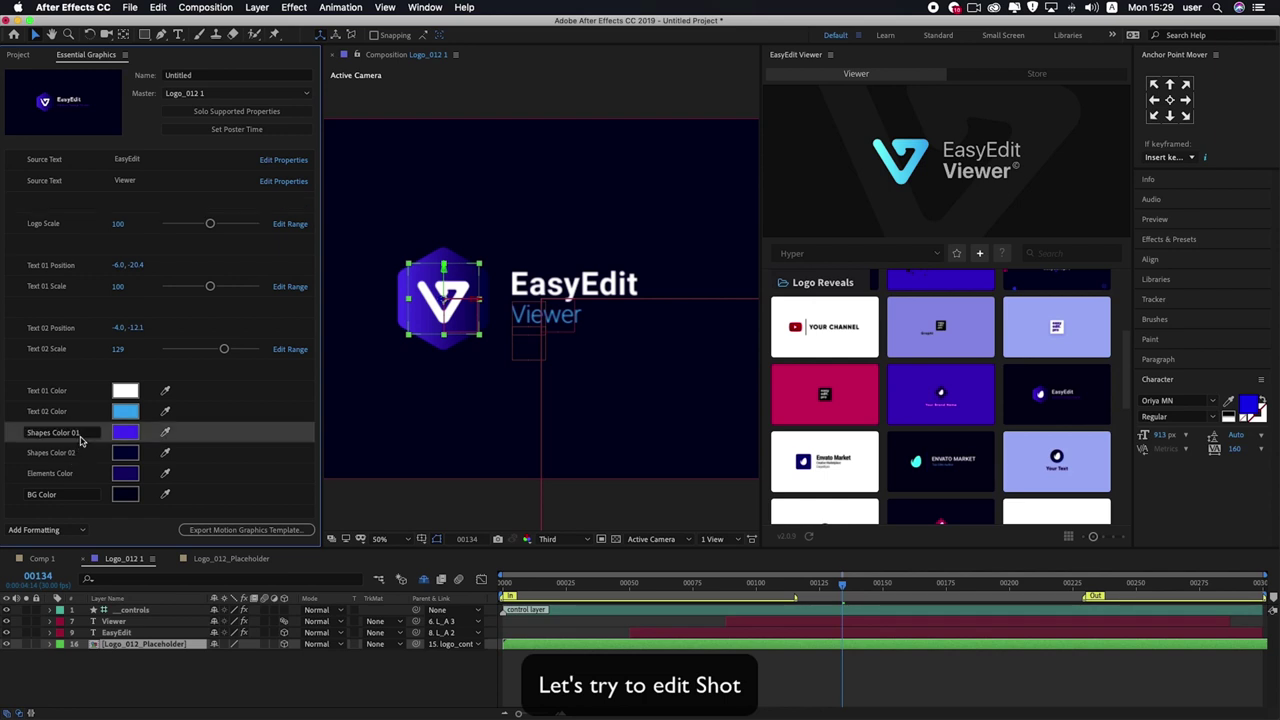
click(165, 432)
click(885, 142)
click(165, 452)
click(927, 148)
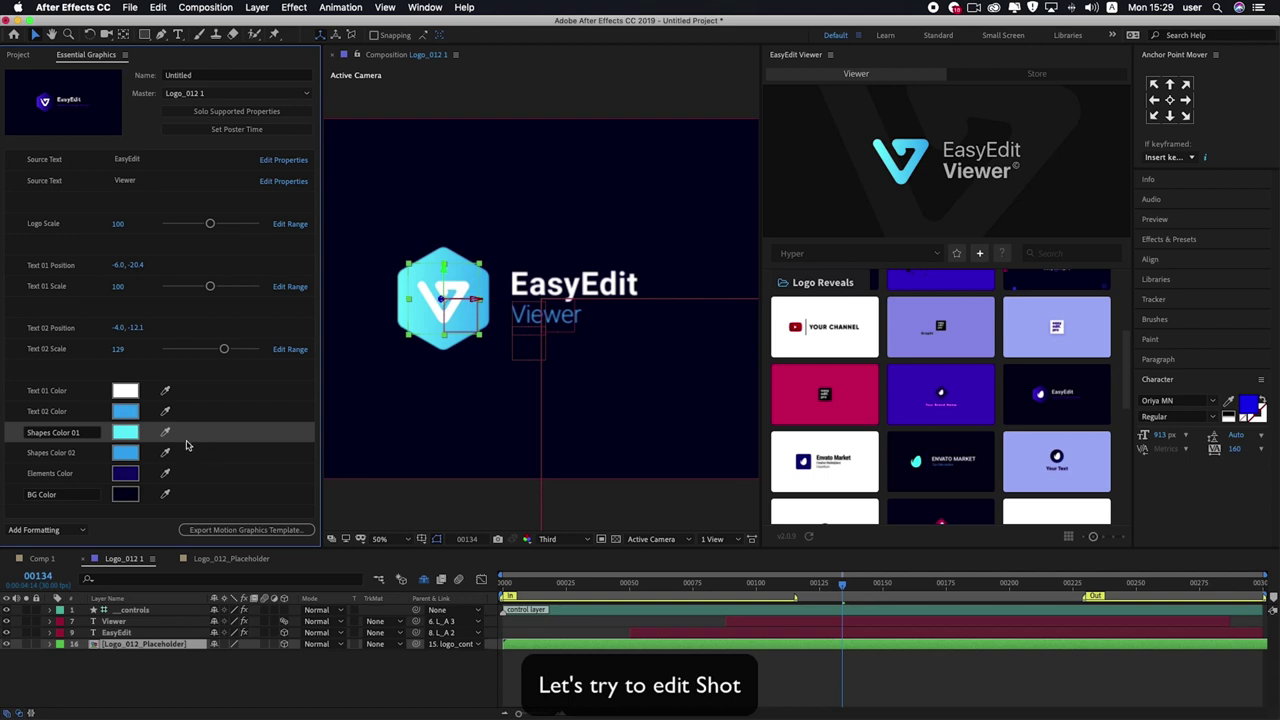
click(72, 478)
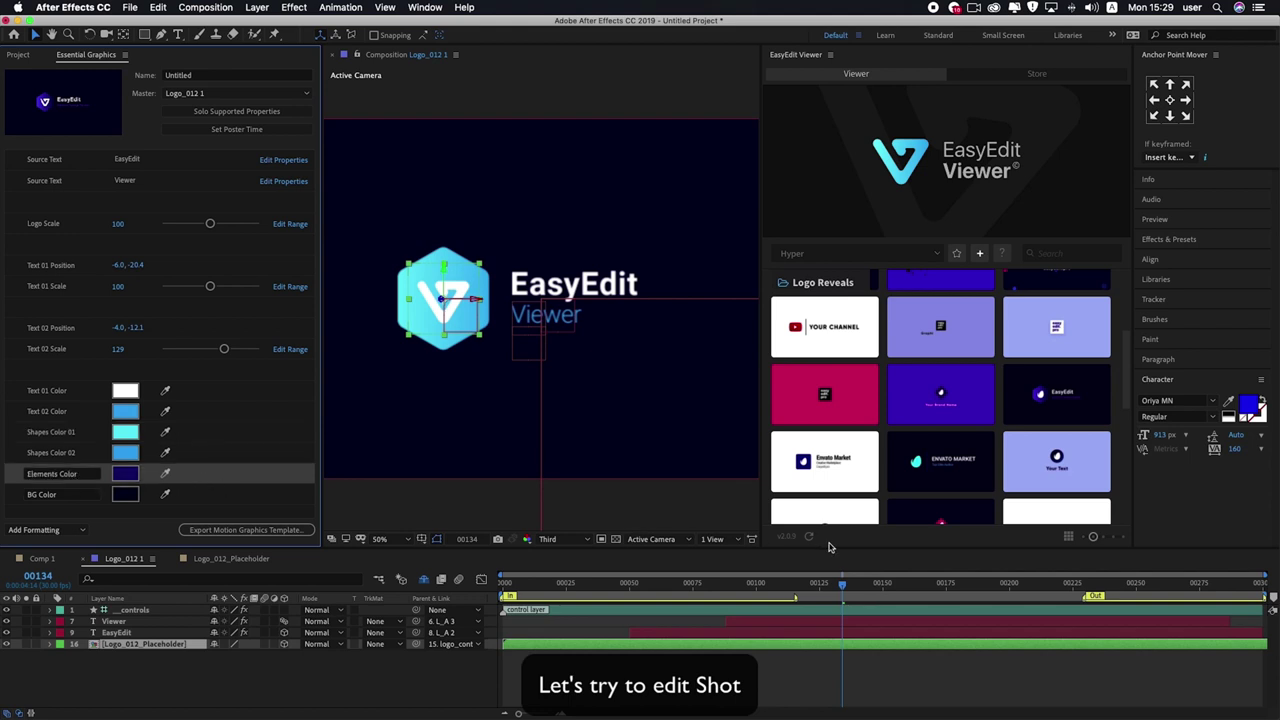
Step: Preview the recoloured logo reveal, then go back to Comp 1
click(693, 583)
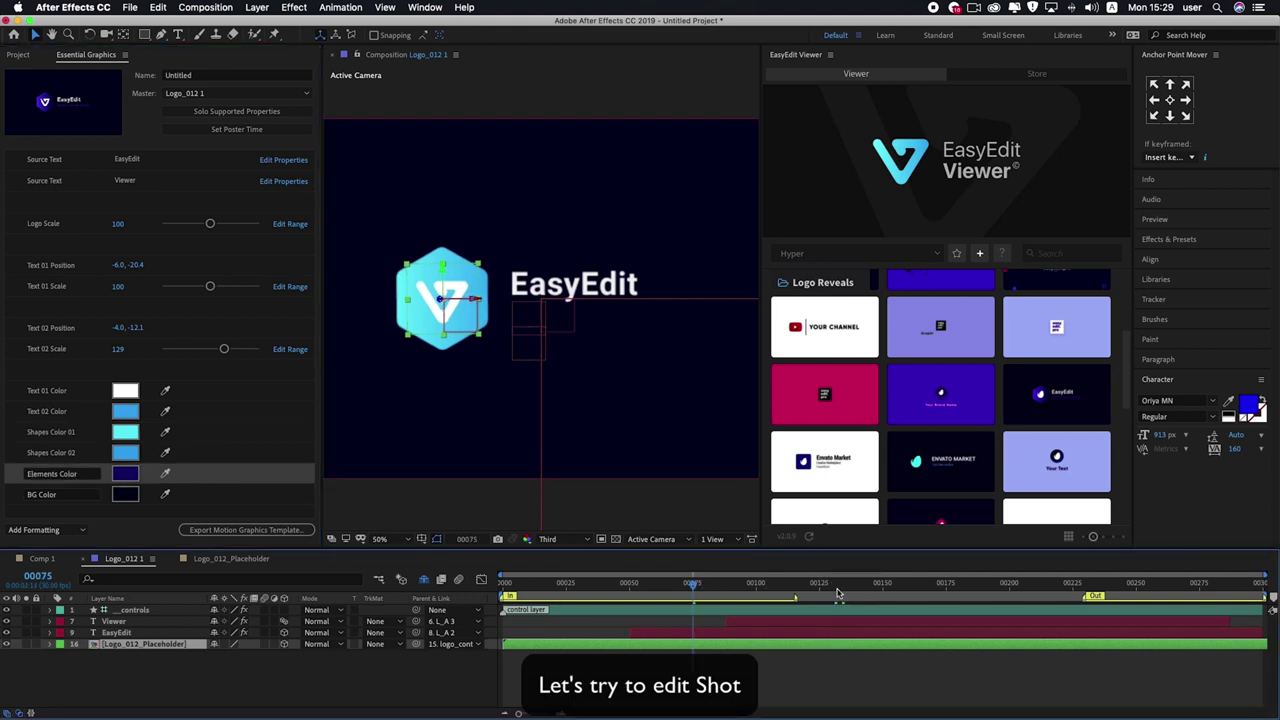
click(505, 583)
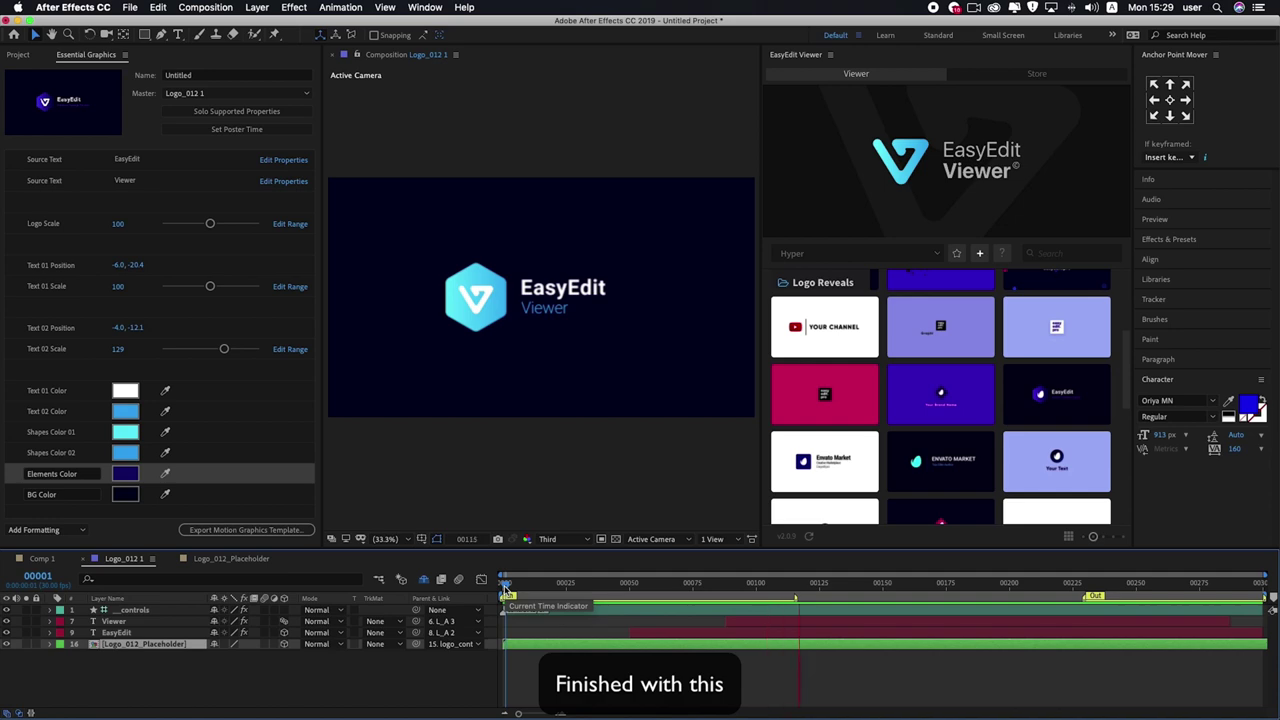
key(space)
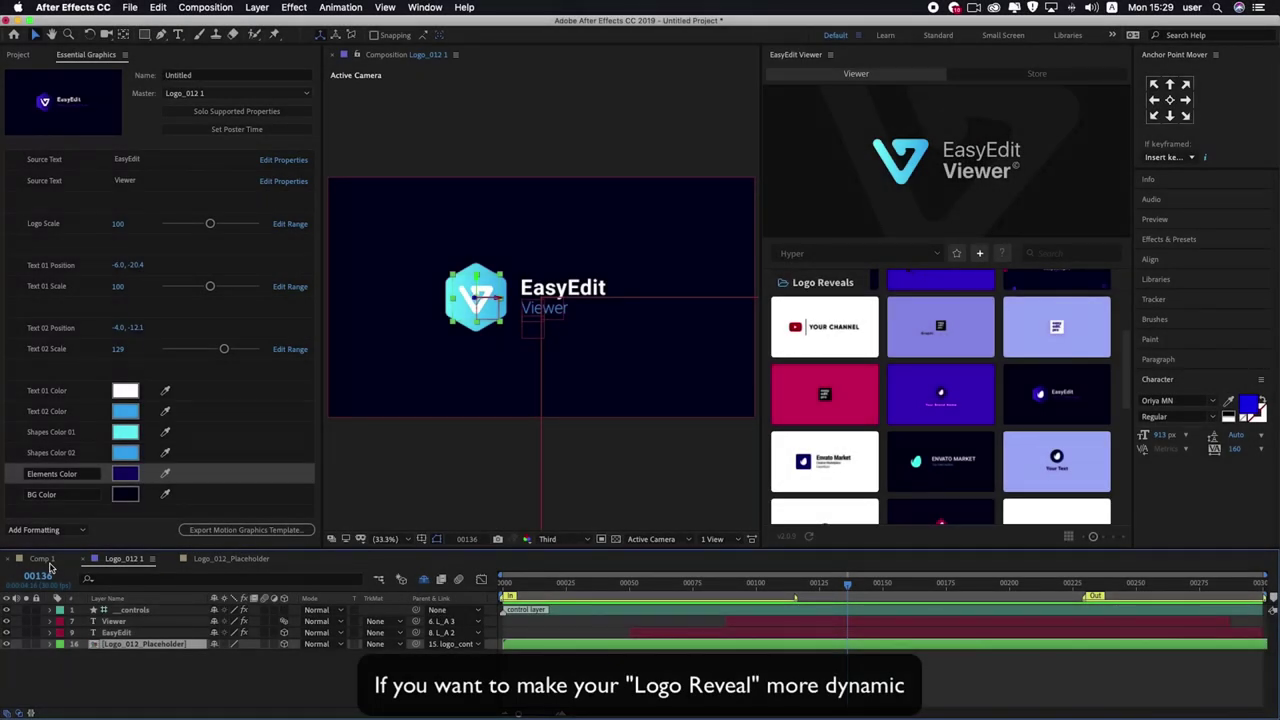
click(47, 561)
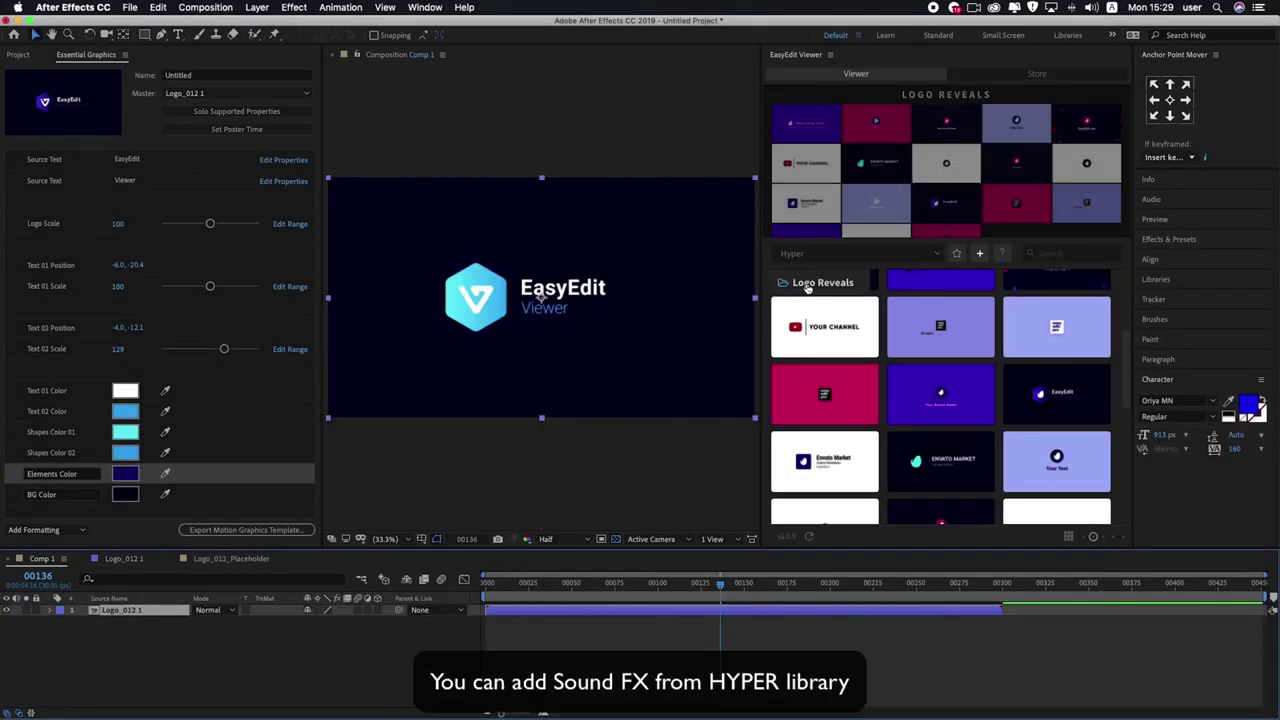
Step: Import the Opener 48 sound from EasyEdit's Sound FX > Openers into Comp 1
click(808, 286)
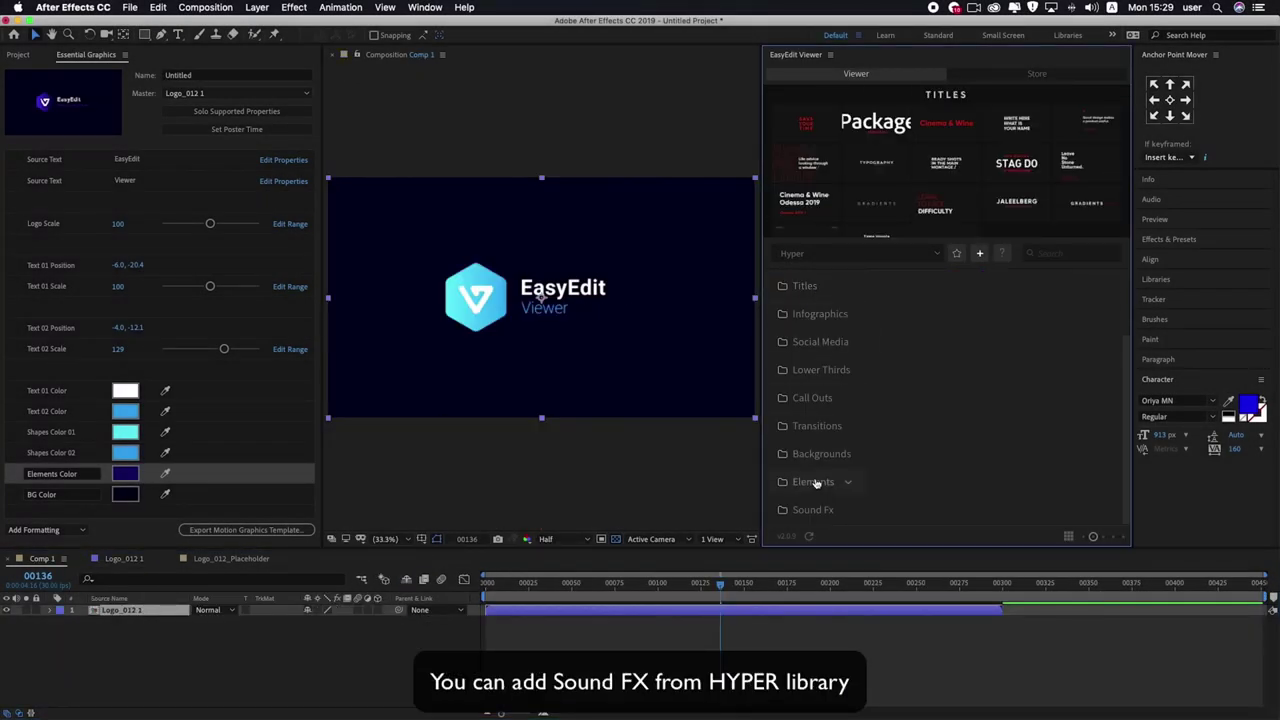
mouse_move(812, 513)
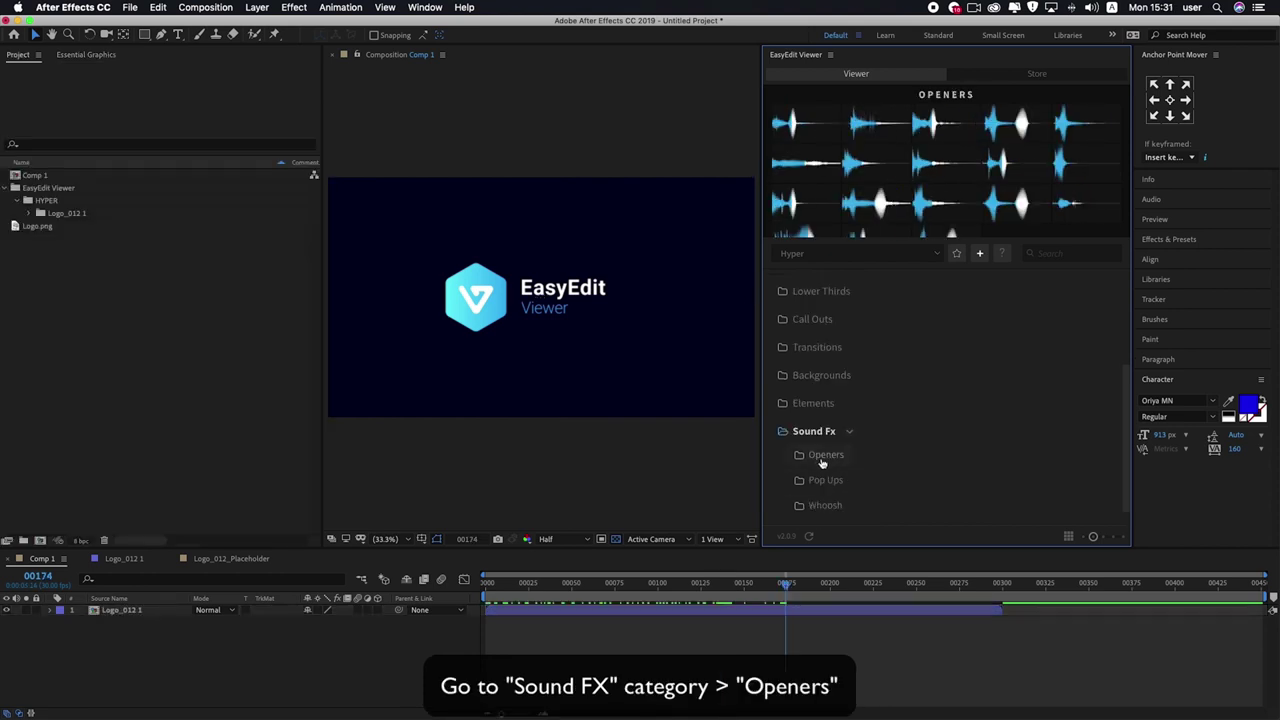
click(821, 456)
scroll(1125, 413, down, 3)
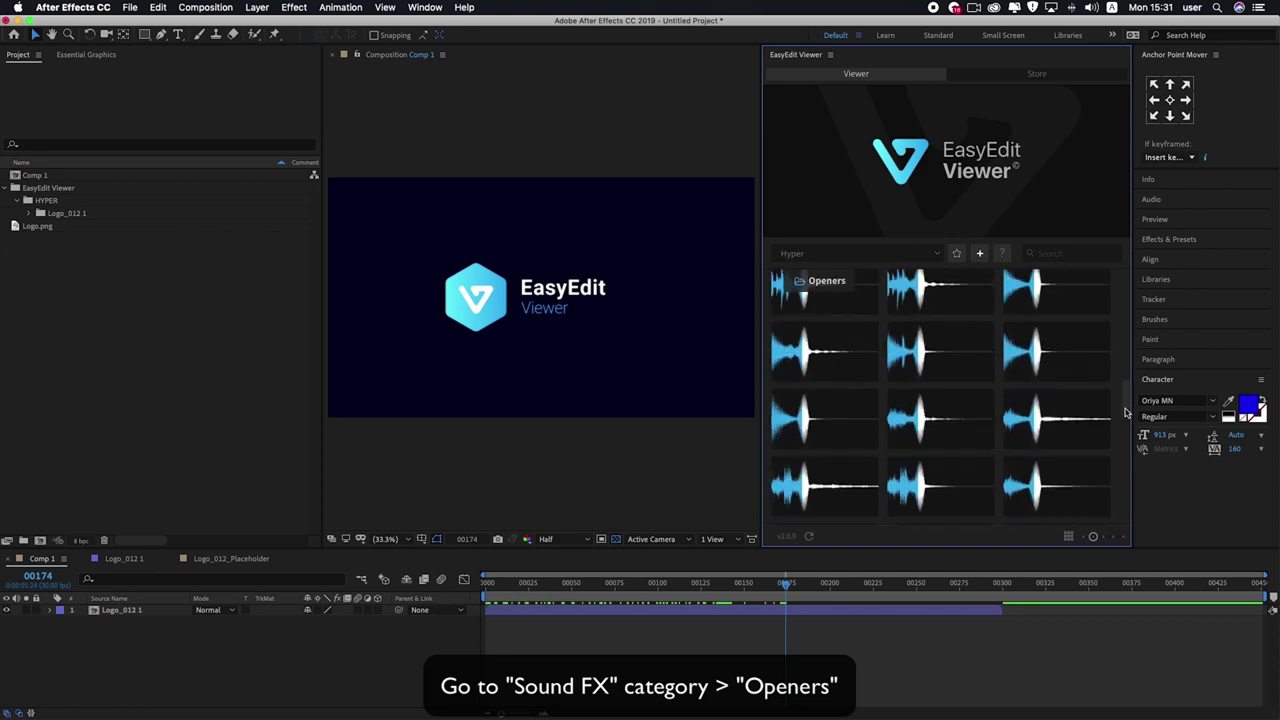
drag(1125, 413, 1125, 498)
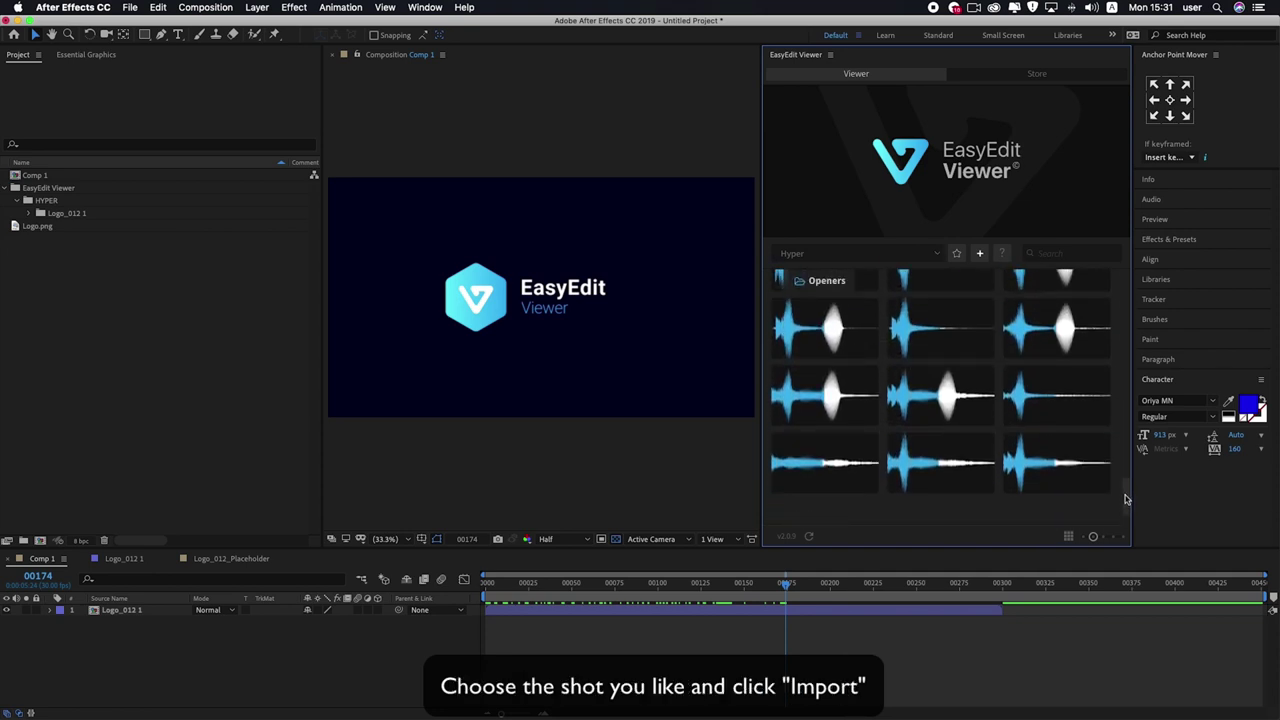
mouse_move(937, 332)
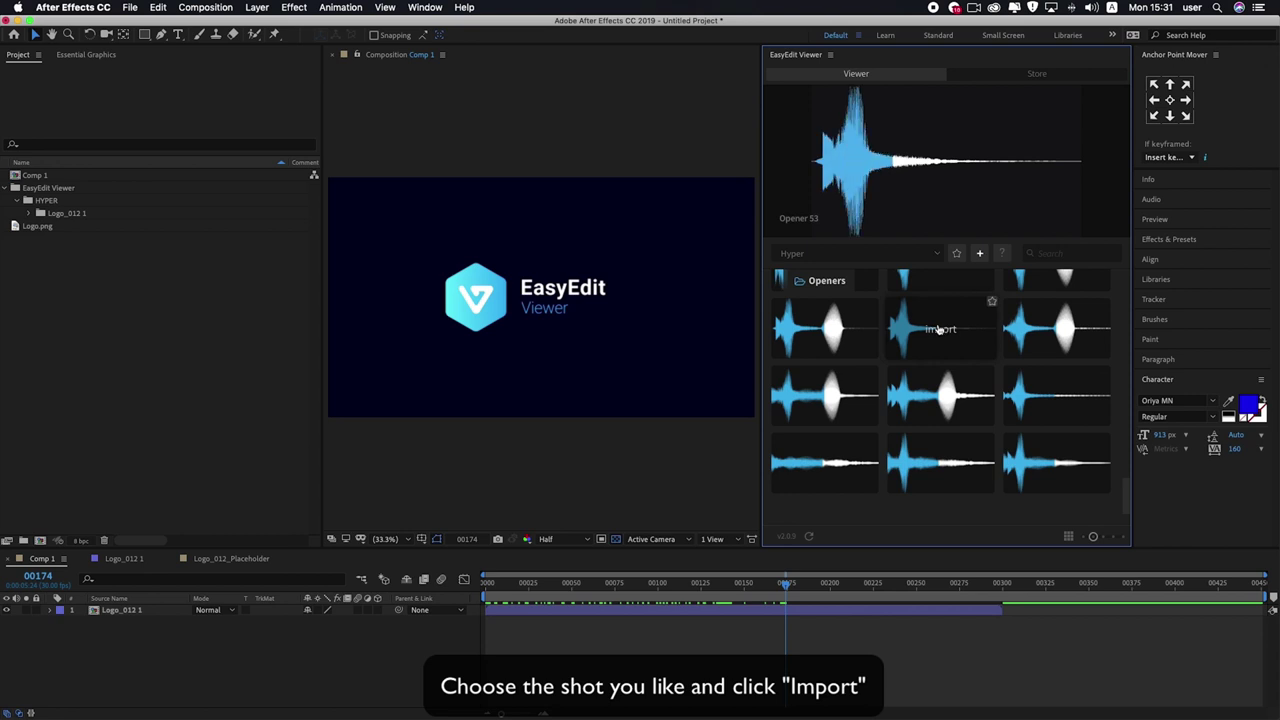
scroll(890, 350, up, 3)
mouse_move(837, 371)
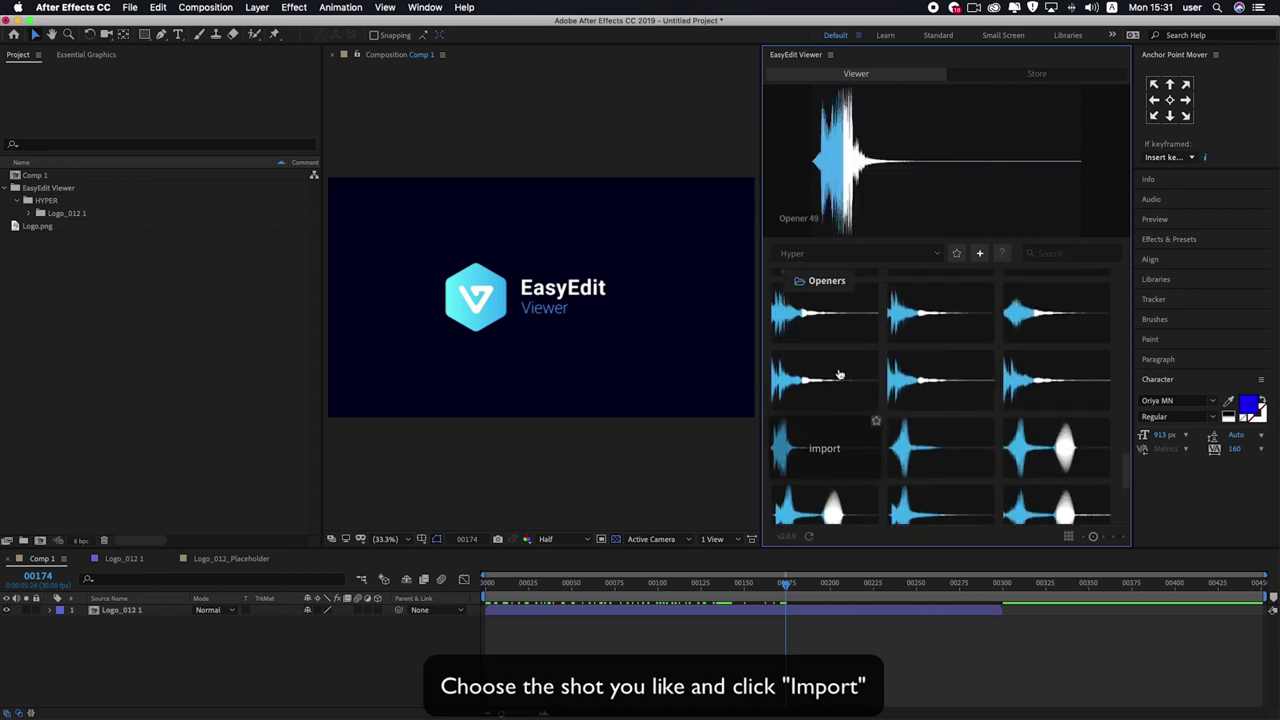
mouse_move(1027, 384)
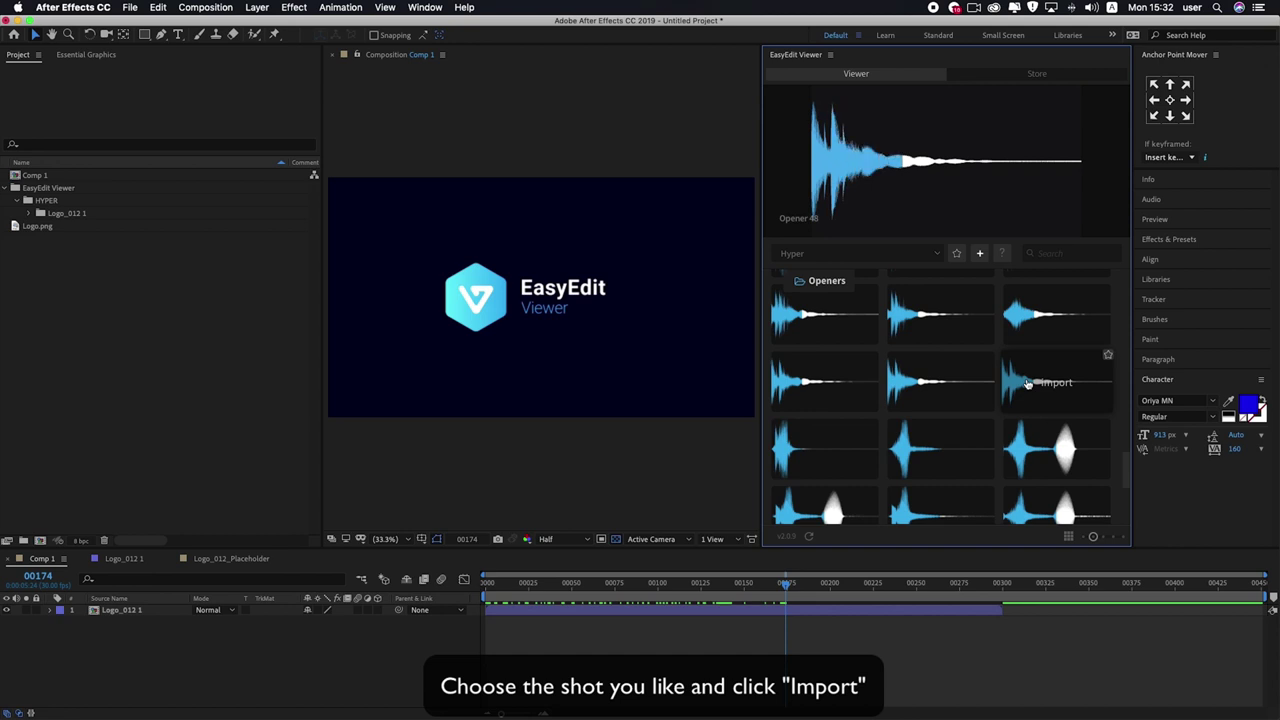
click(1055, 383)
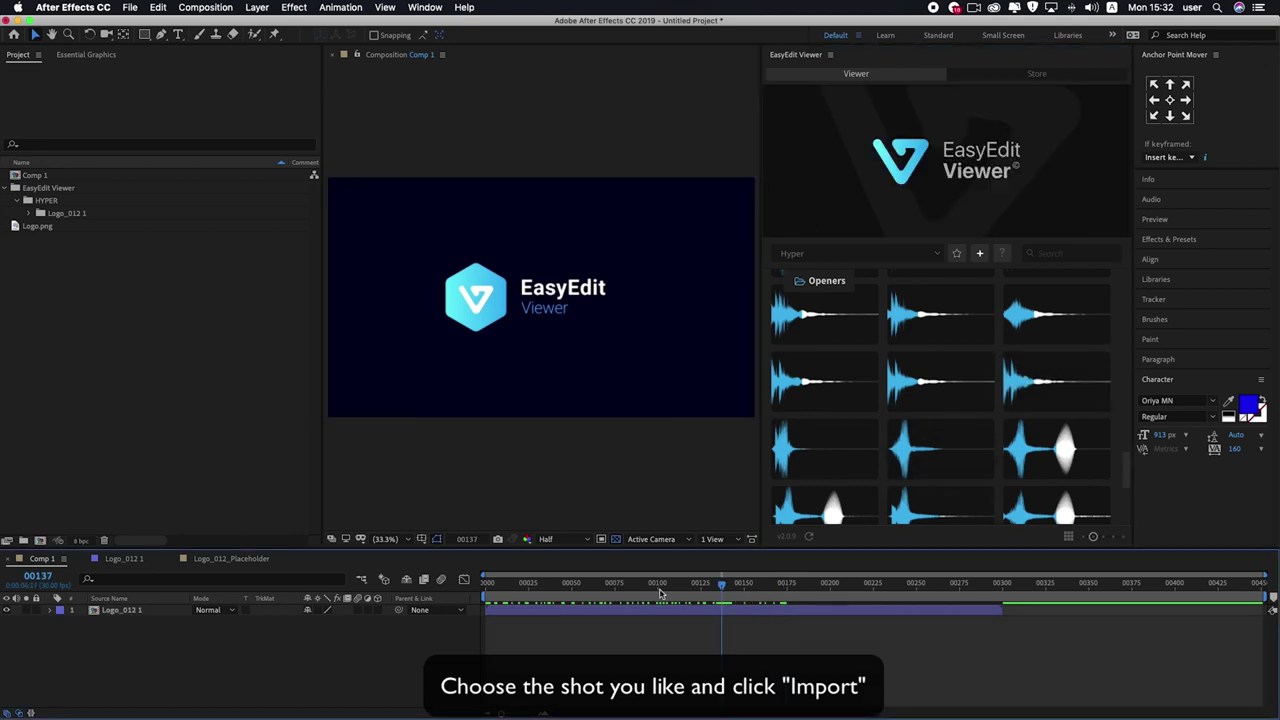
click(1052, 378)
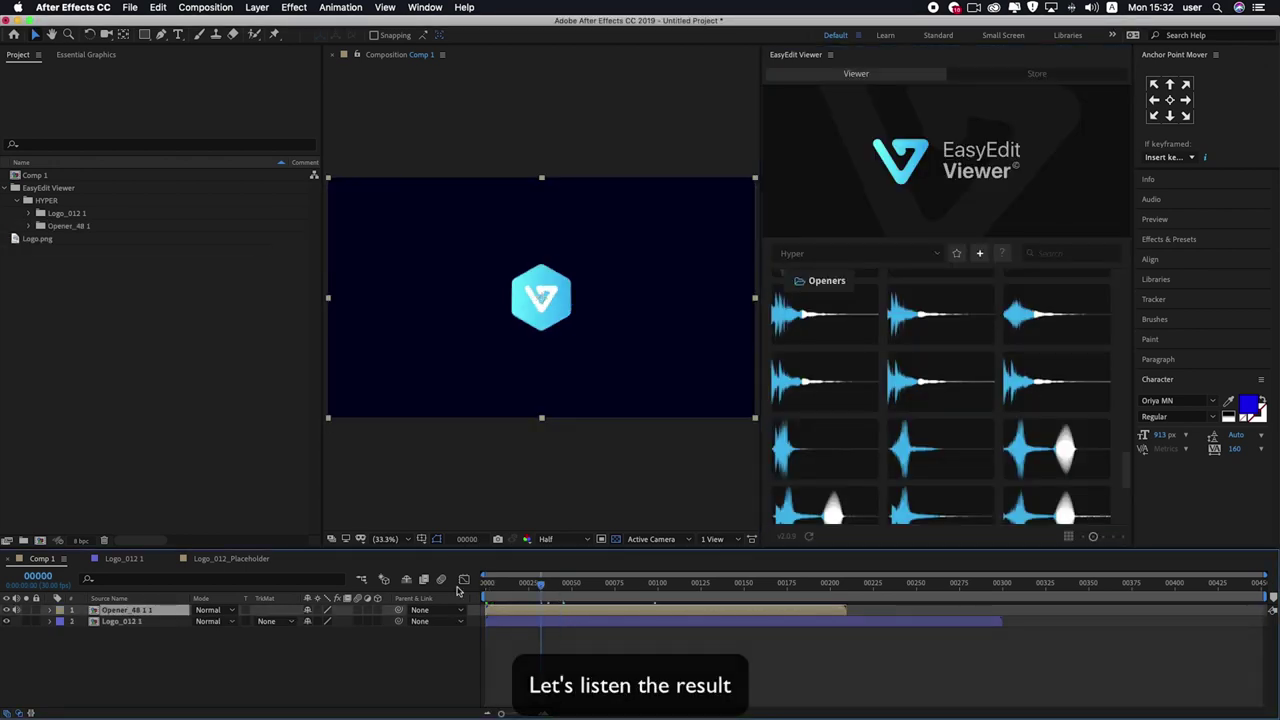
Step: Play Comp 1 to preview the logo reveal with the Opener 48 sound
key(space)
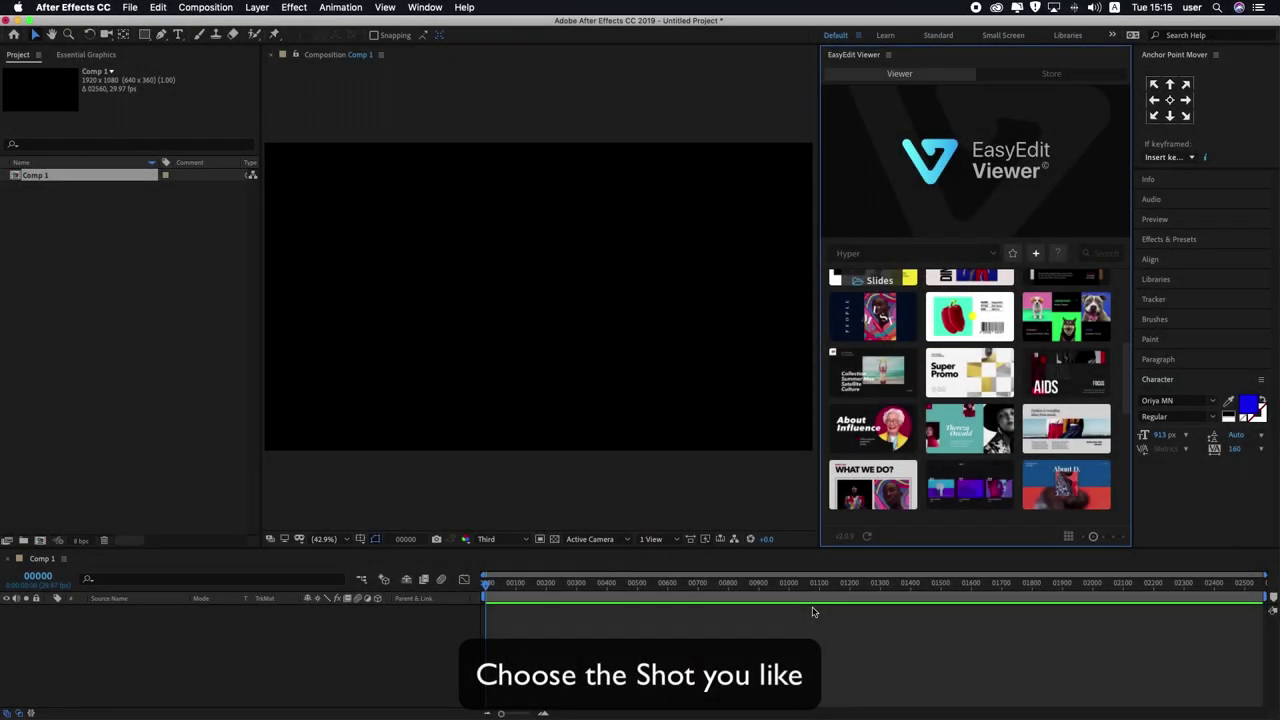
Step: Import a slide template and open its TS_22_IMG_01 placeholder composition inside Slide_021 1
click(1084, 440)
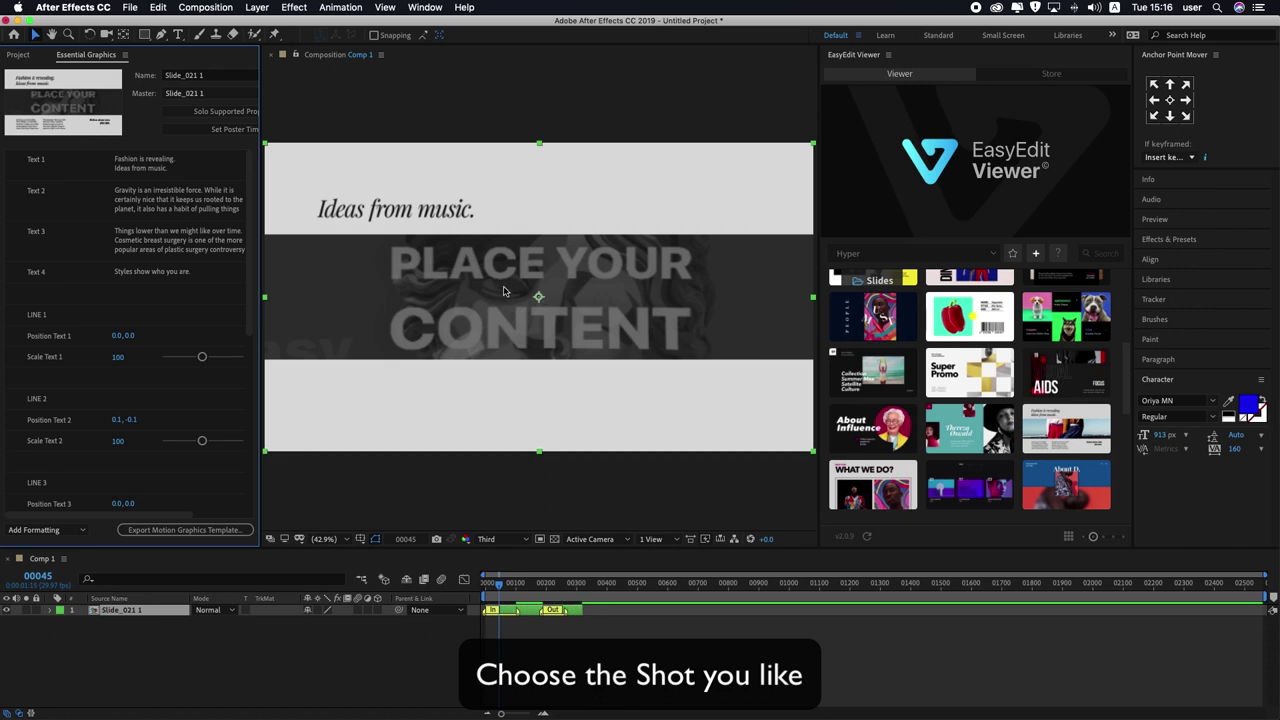
double_click(140, 611)
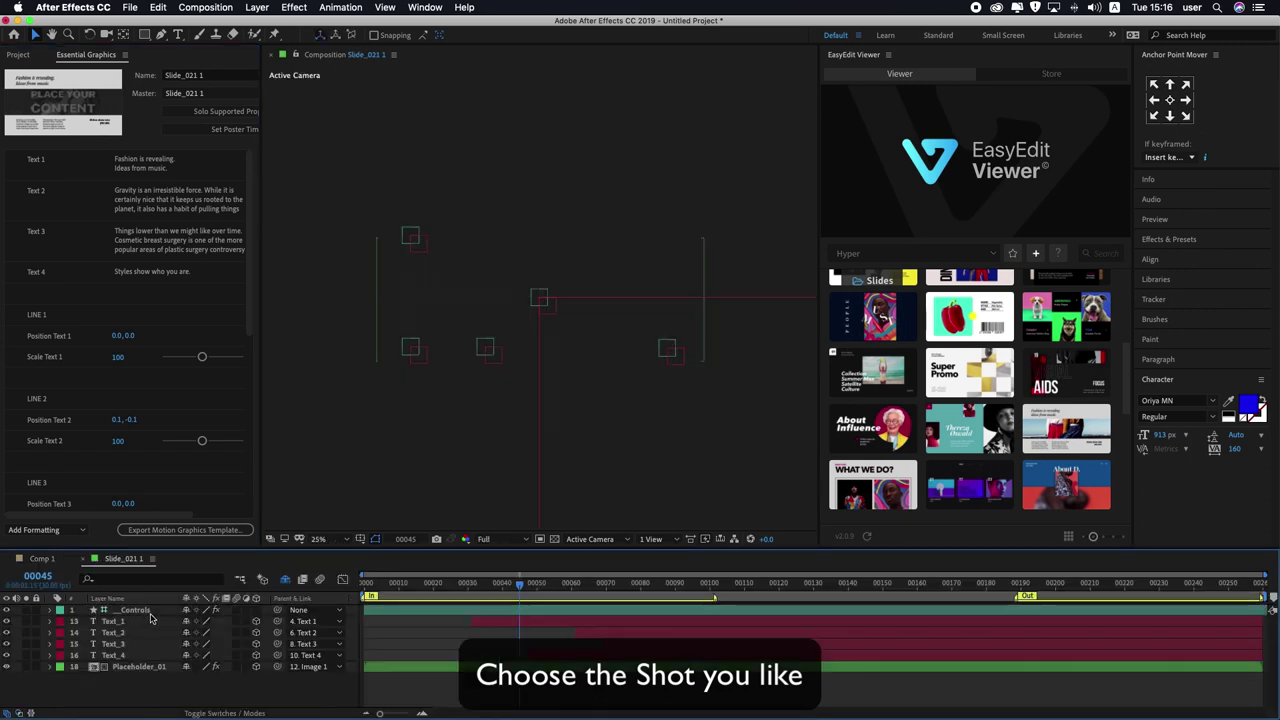
double_click(117, 667)
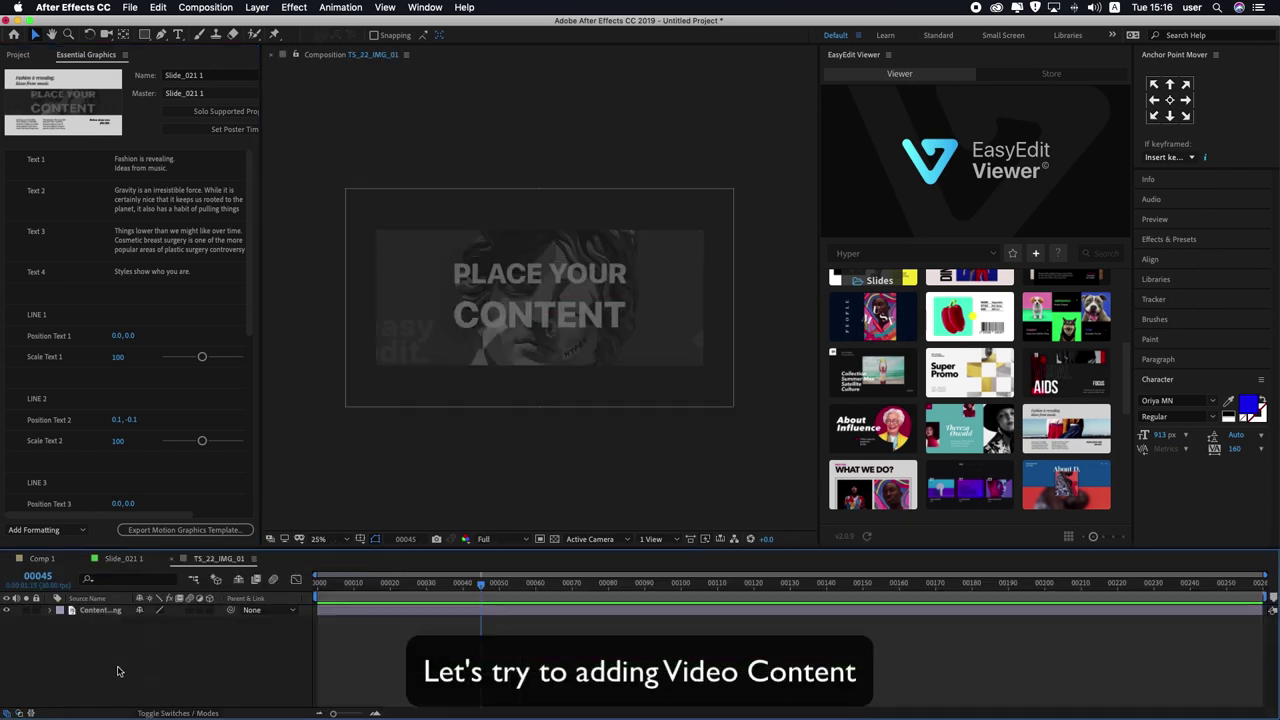
Step: Import Video_01.mp4 and place it above the placeholder content, then rewind
click(20, 56)
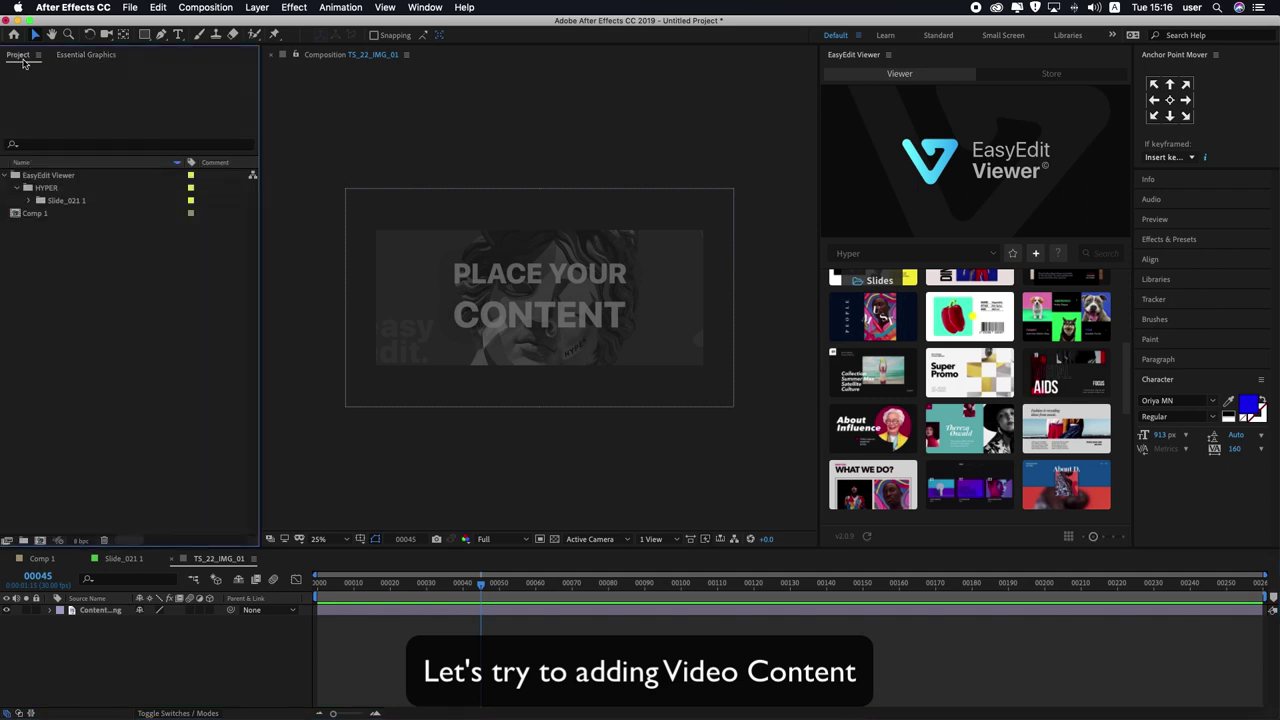
double_click(80, 315)
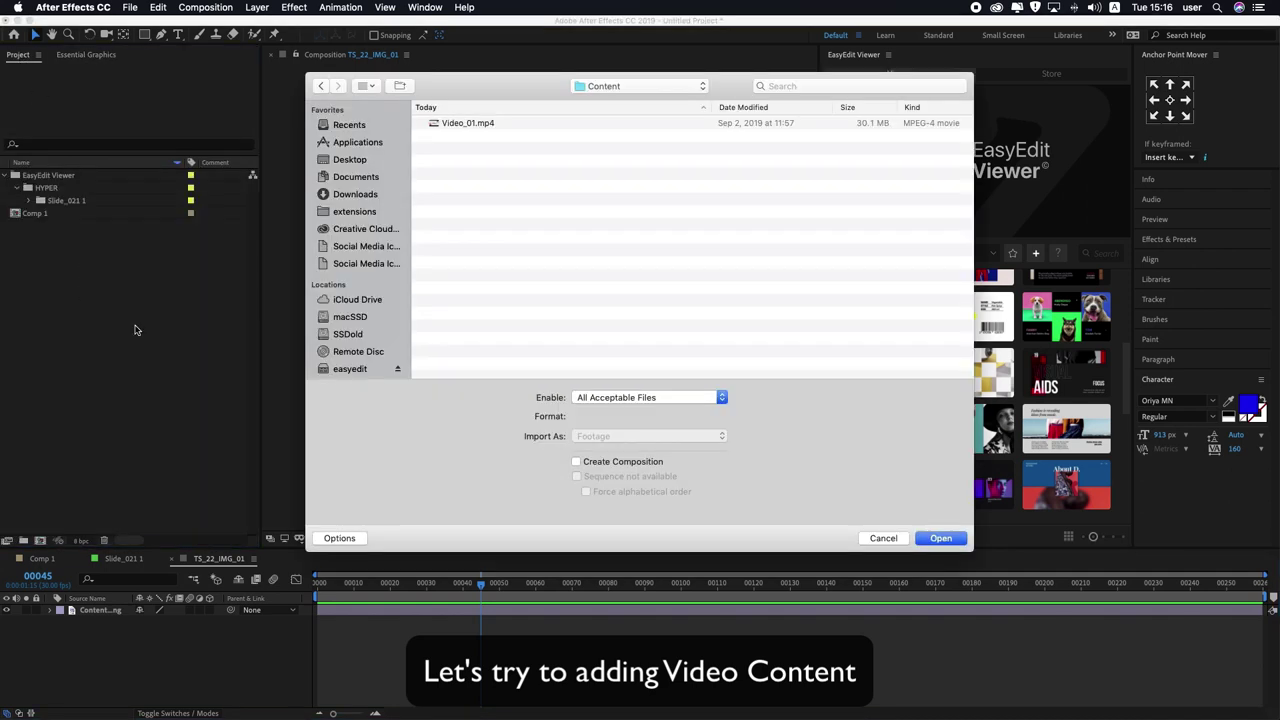
double_click(455, 123)
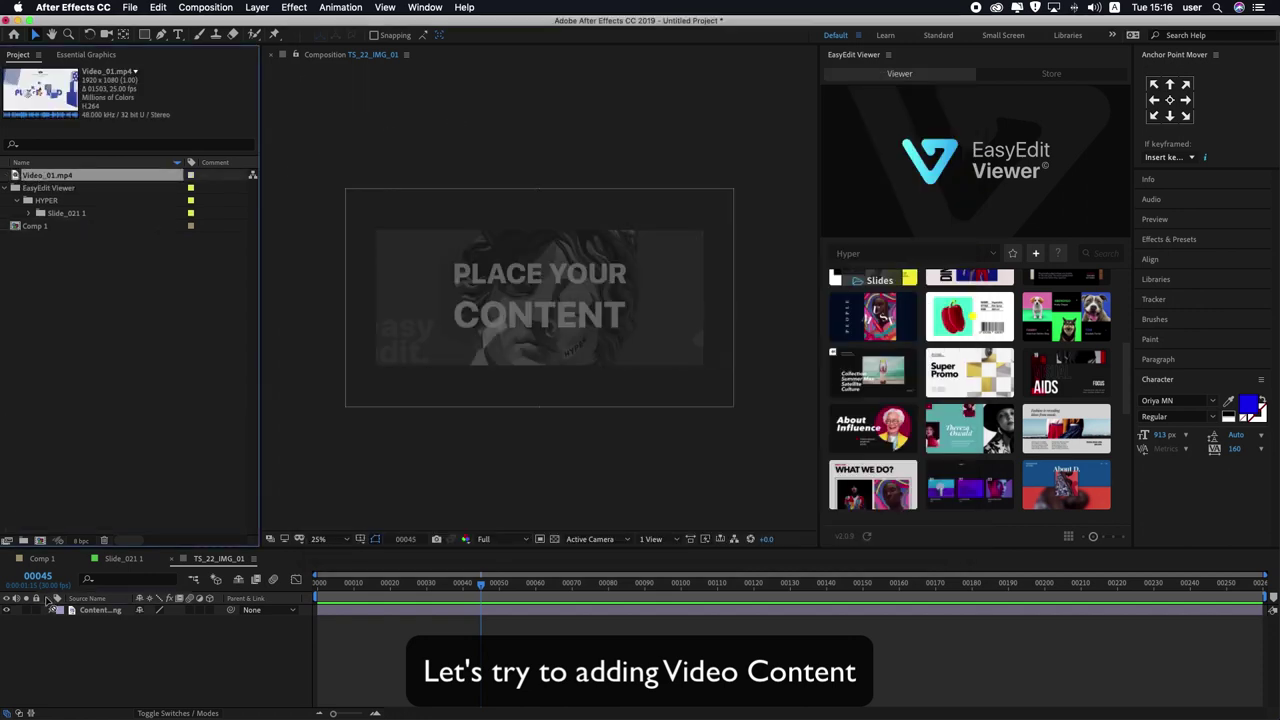
drag(33, 186, 76, 612)
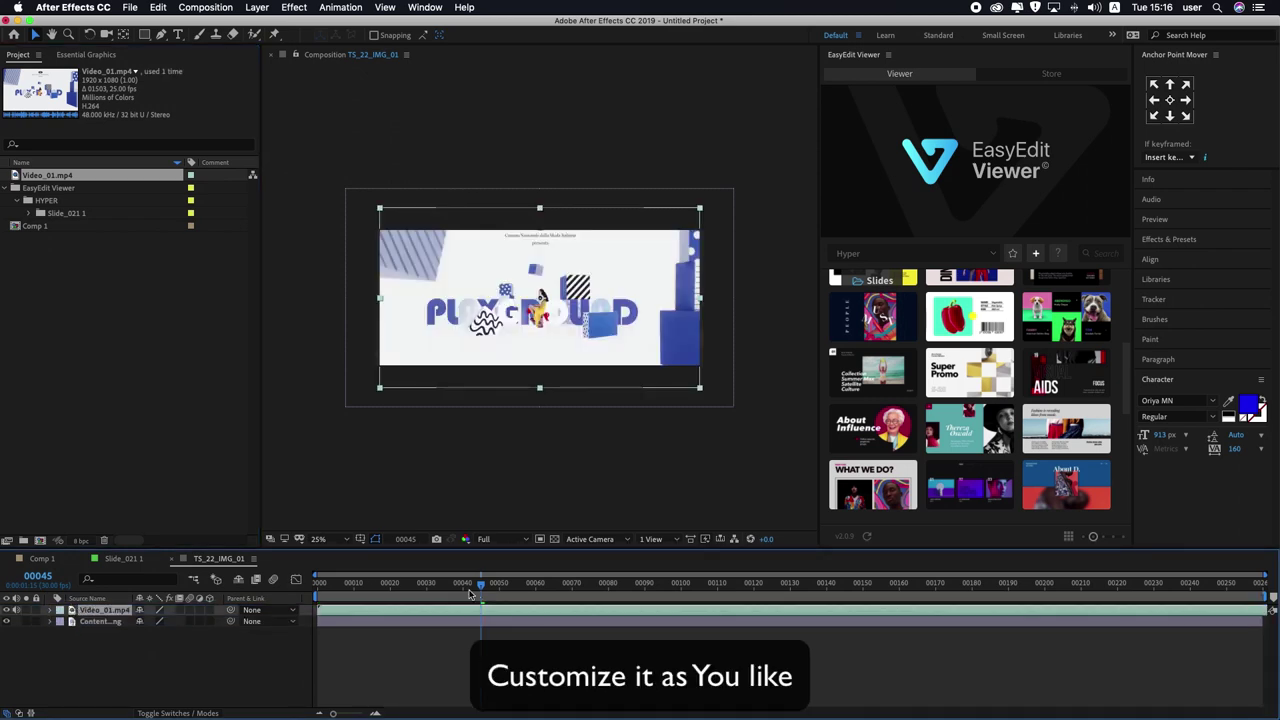
drag(481, 582, 318, 582)
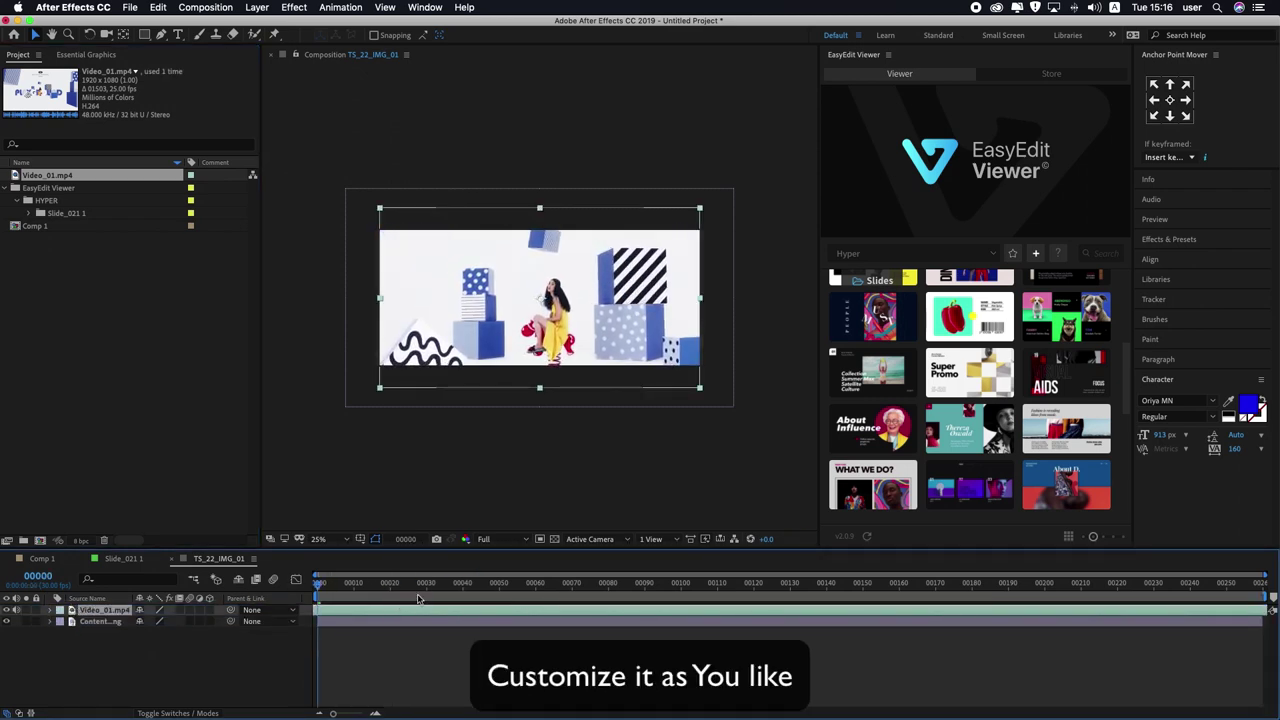
Step: Return to Comp 1 and preview the slide with the new video content
click(50, 558)
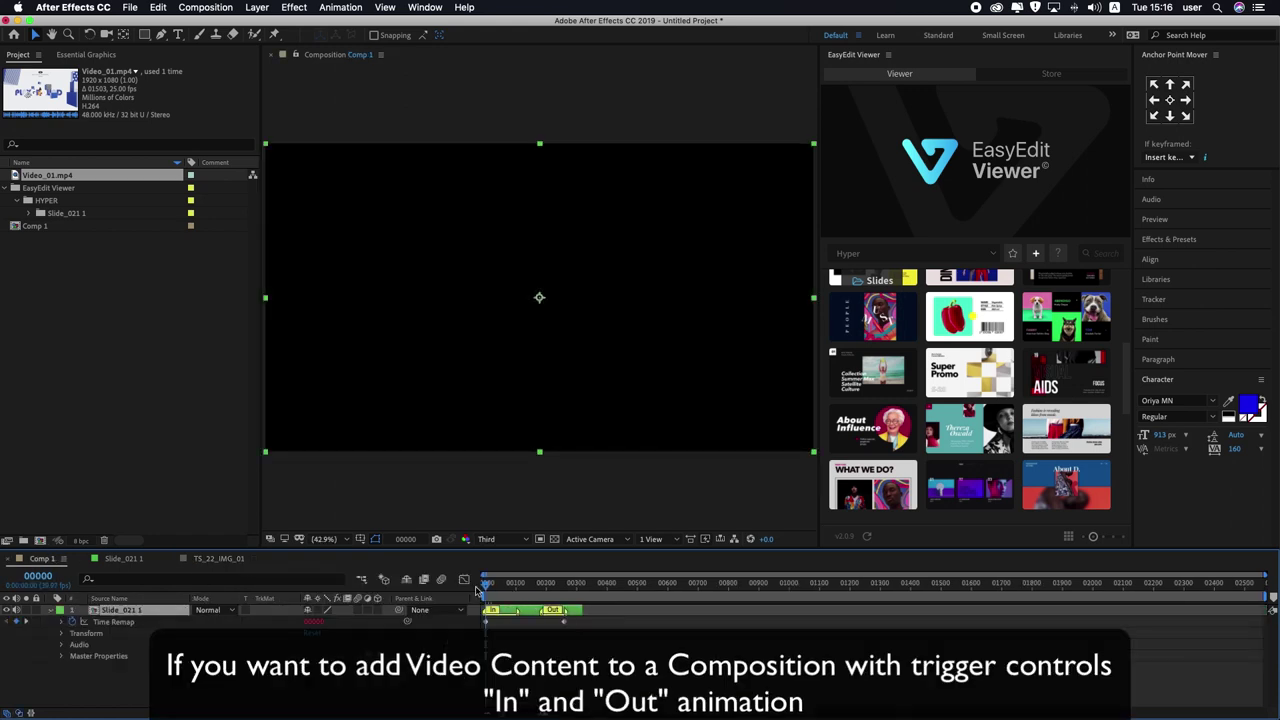
key(space)
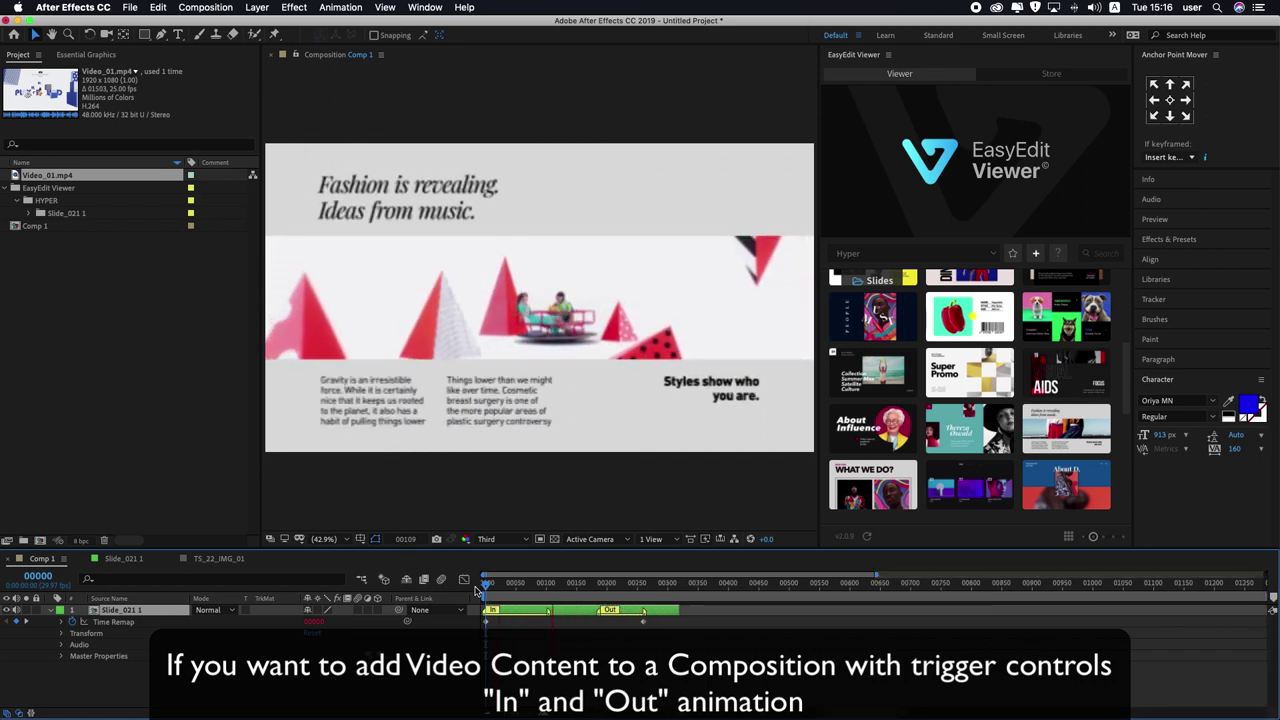
click(547, 620)
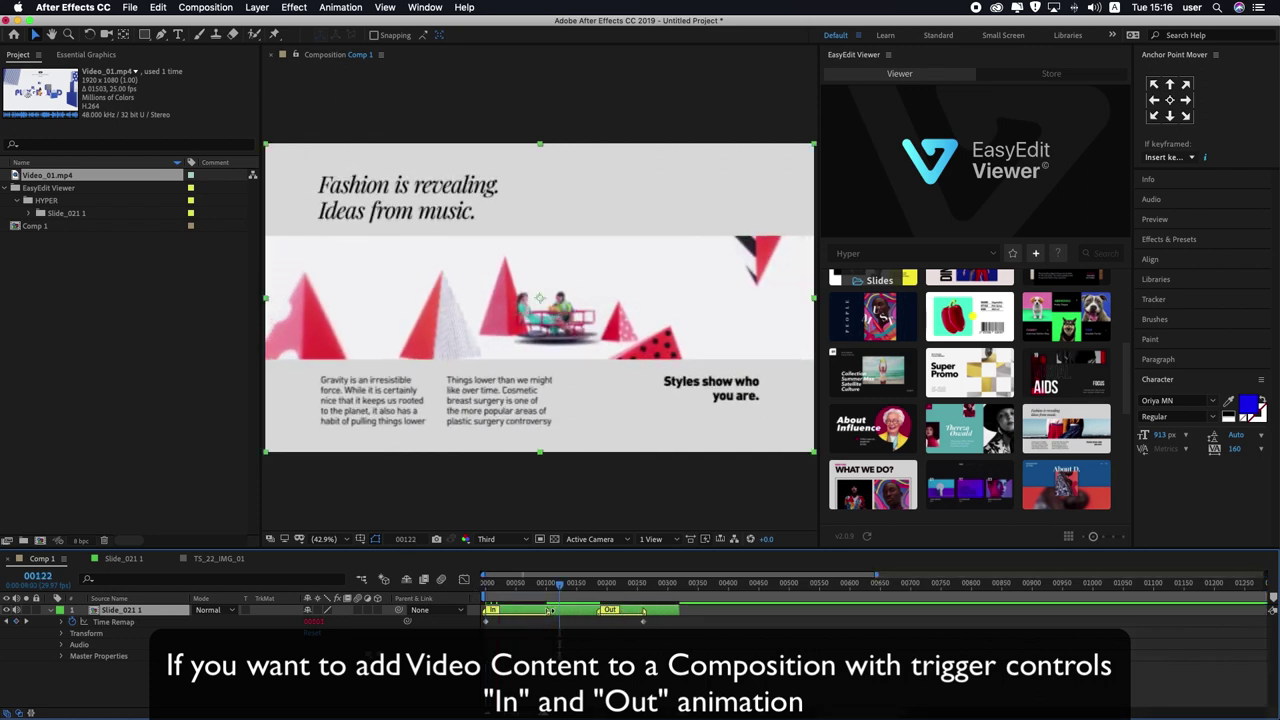
mouse_move(561, 583)
mouse_down()
mouse_move(535, 588)
mouse_move(569, 588)
mouse_up()
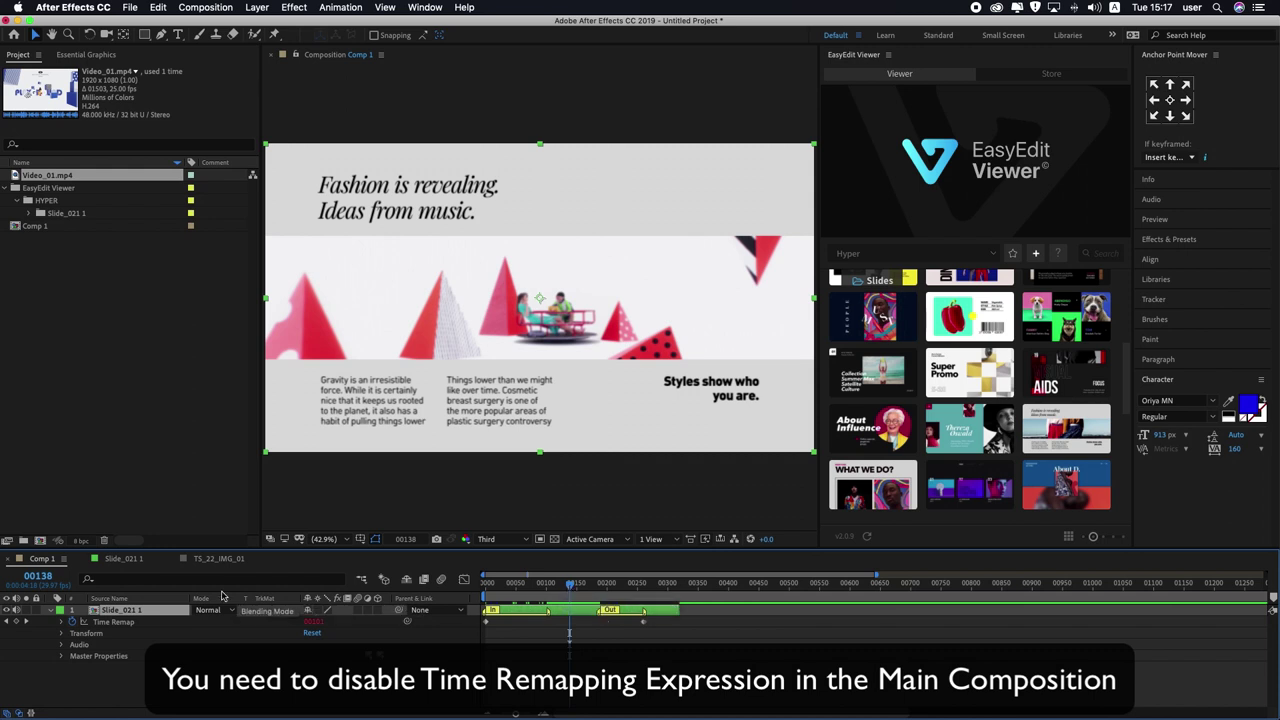
Step: Remove time remapping from the Slide_021 1 layer
click(54, 611)
click(52, 611)
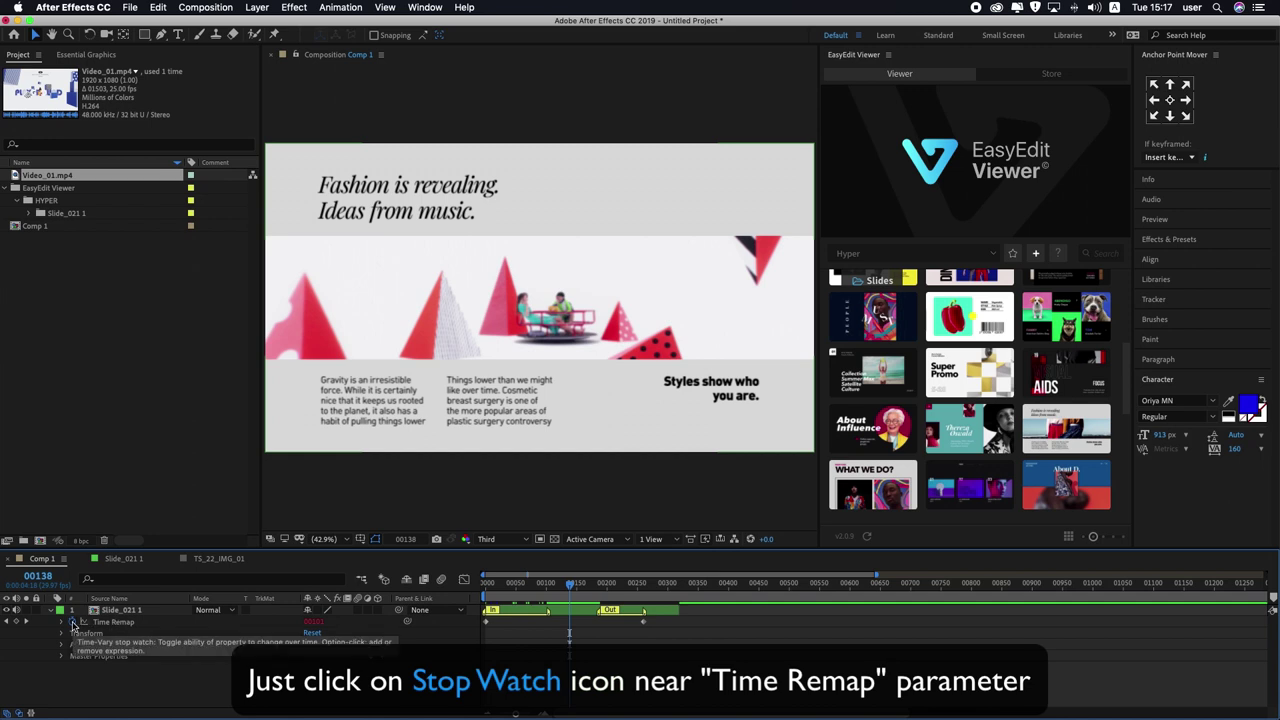
click(73, 623)
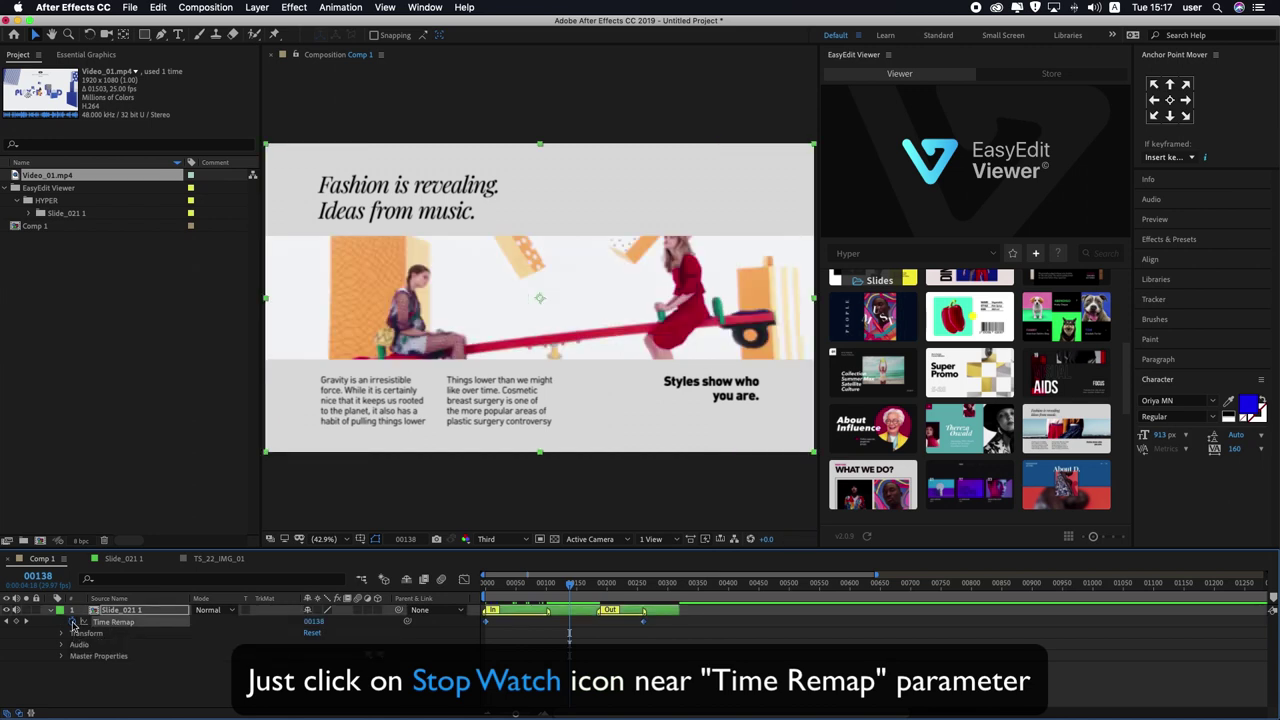
click(73, 623)
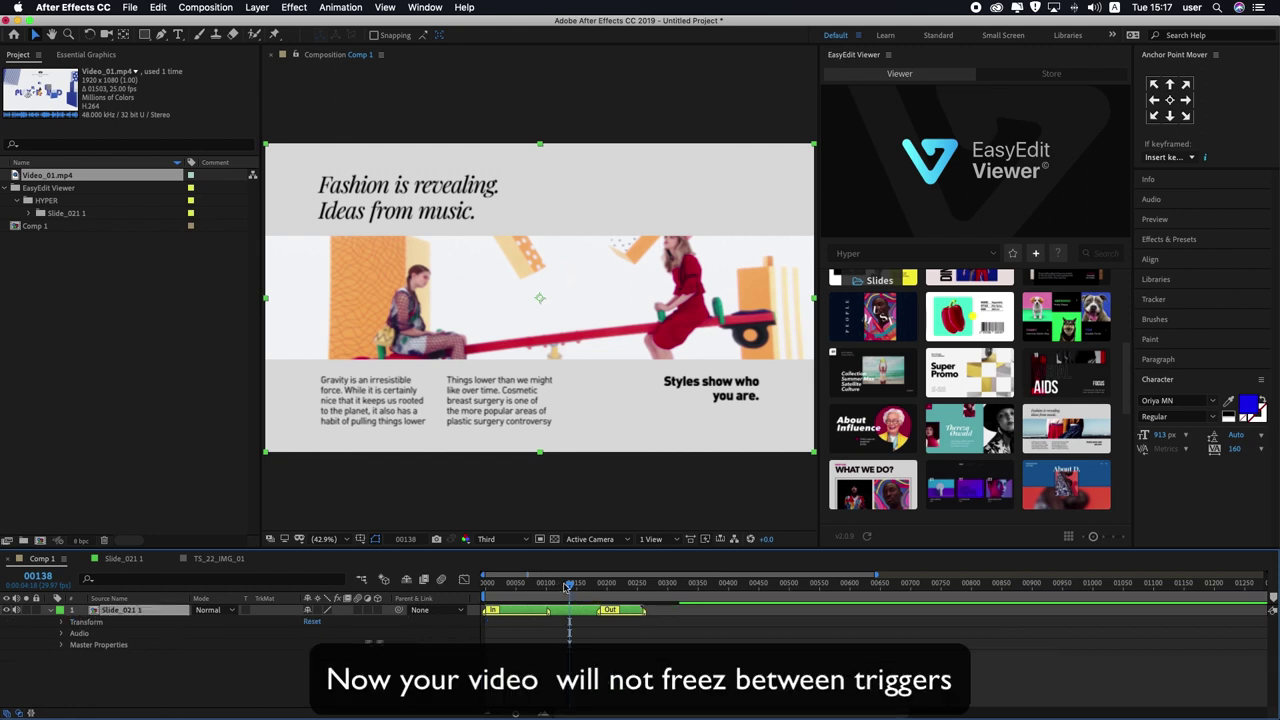
Step: Replay Comp 1 from the start to confirm the video keeps running
click(540, 584)
click(485, 584)
key(space)
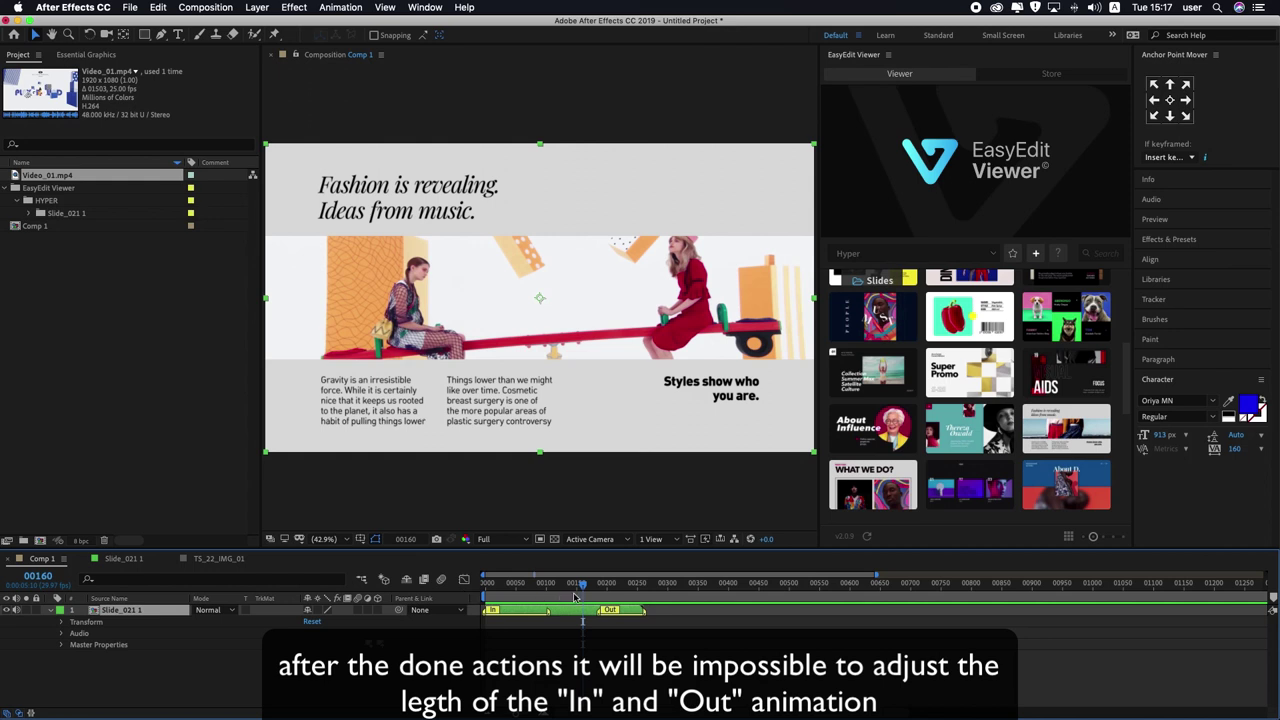
drag(566, 588, 541, 588)
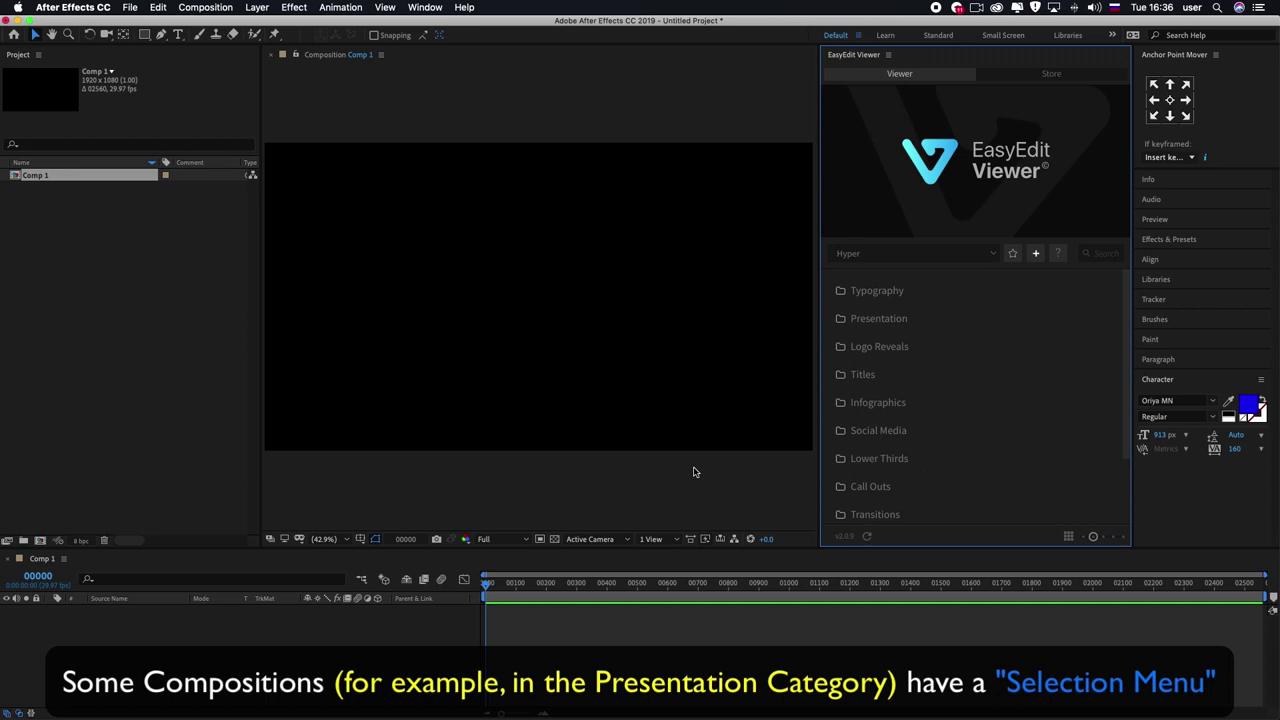
Step: Import the first phone-mockup shot from EasyEdit's Presentation category into Comp 1
click(869, 327)
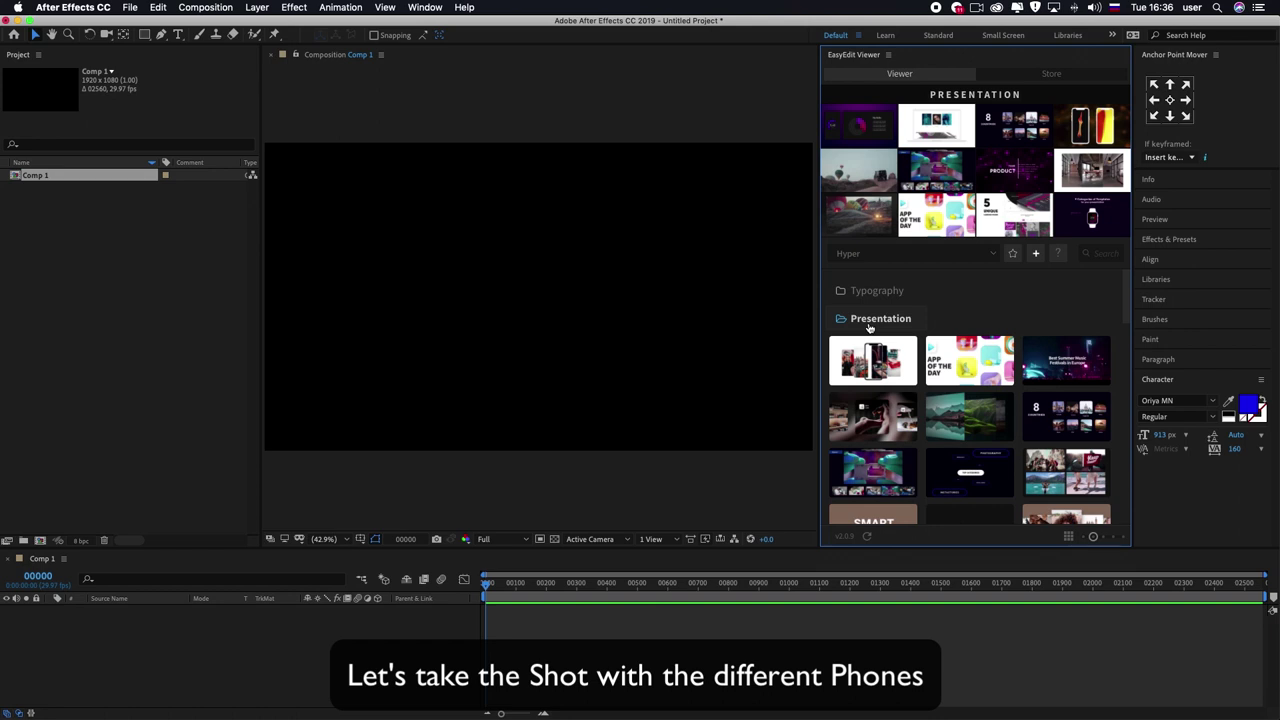
mouse_move(870, 352)
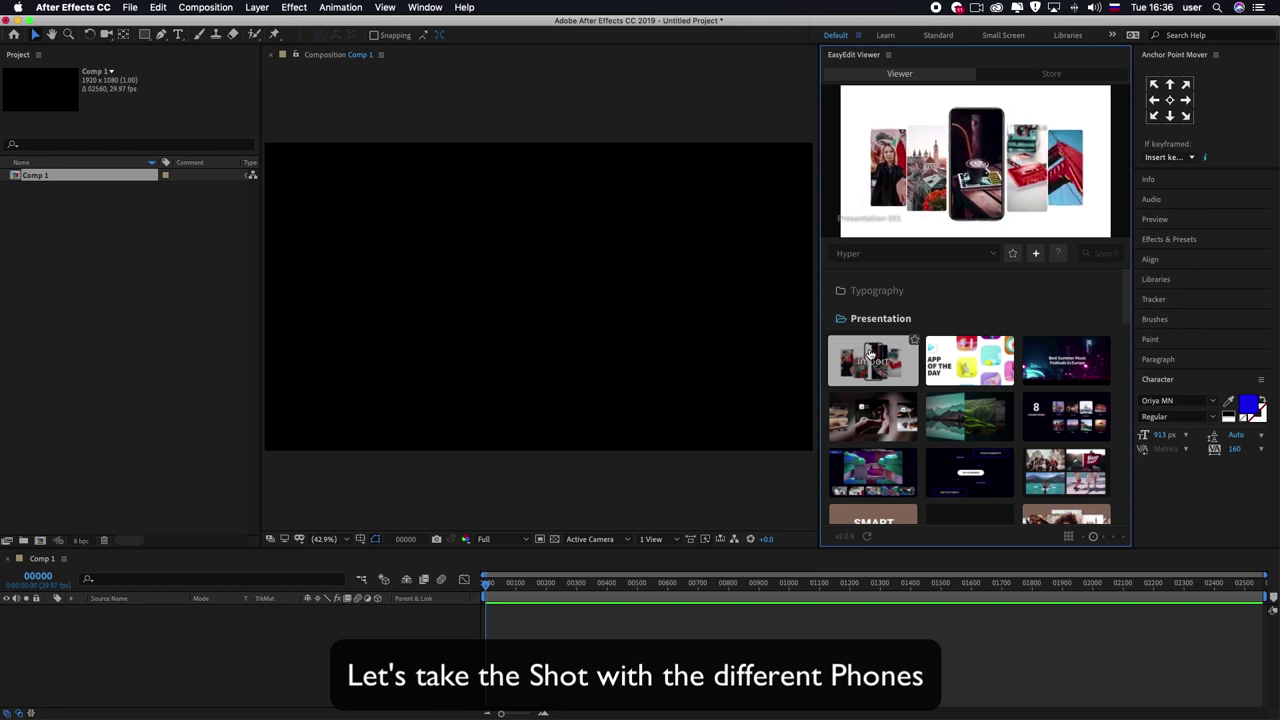
click(870, 354)
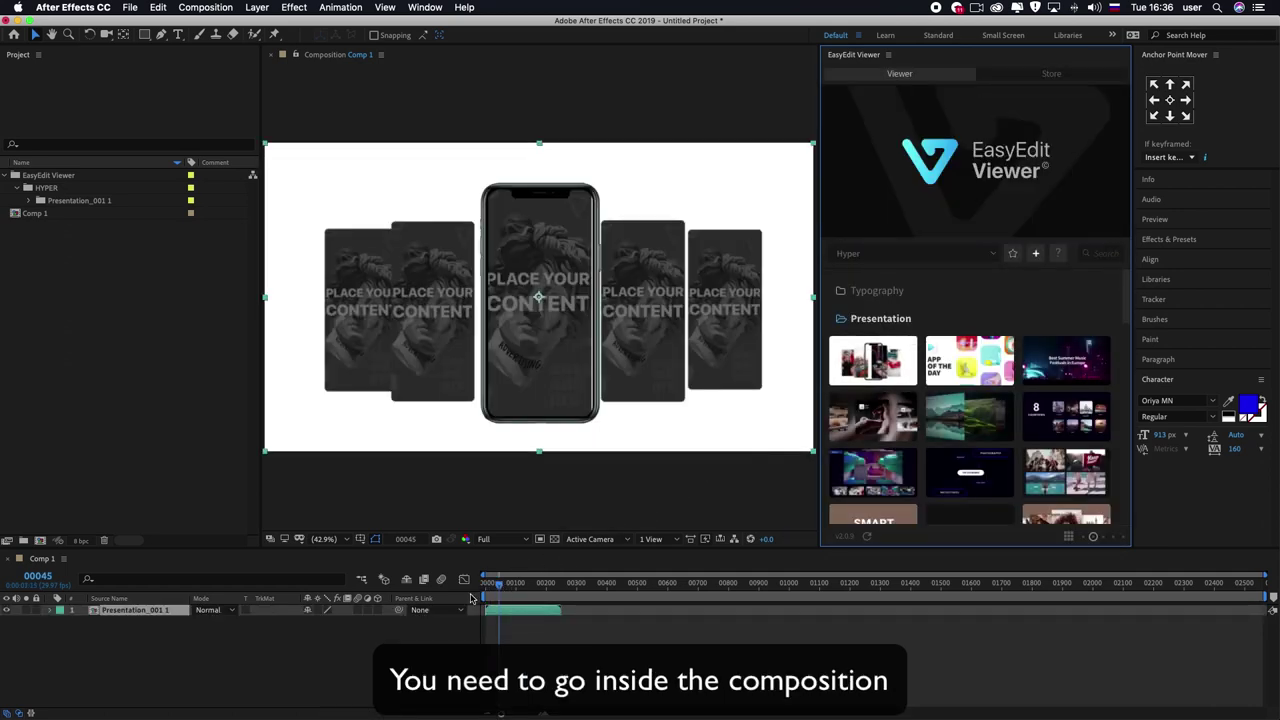
Step: Open Presentation_001 1 and show the controls layer's effect settings
double_click(120, 612)
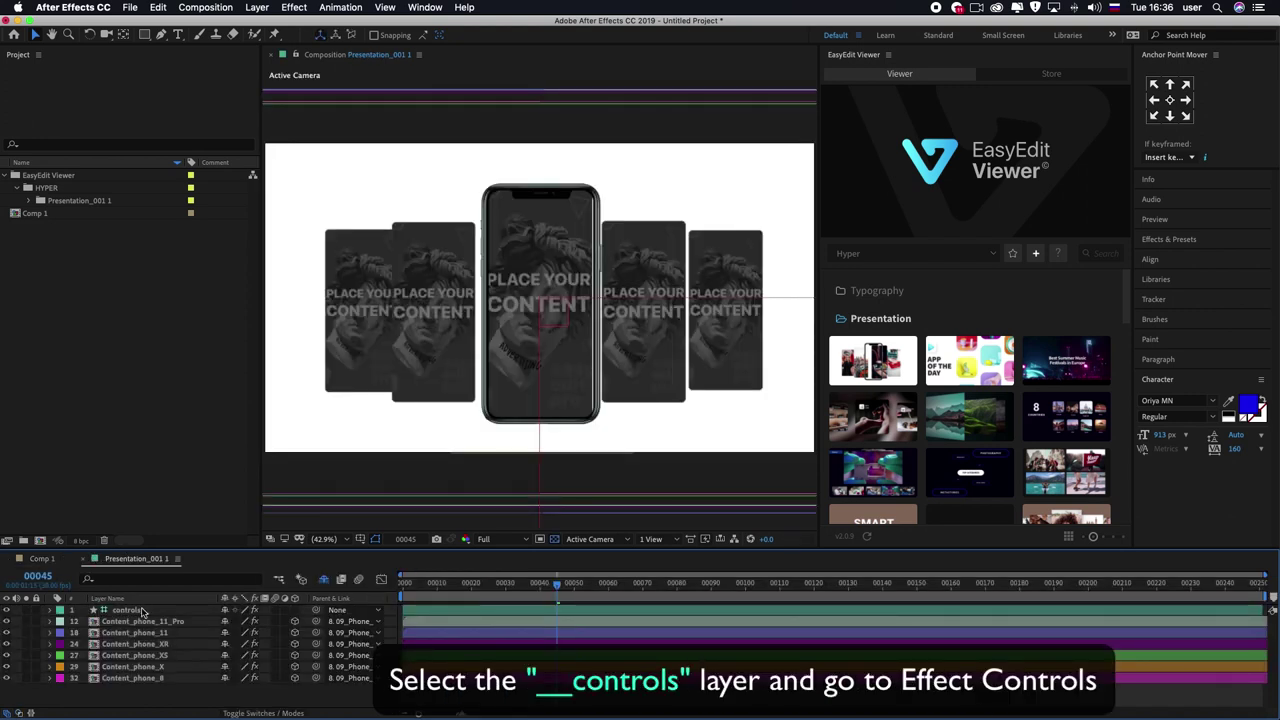
click(127, 611)
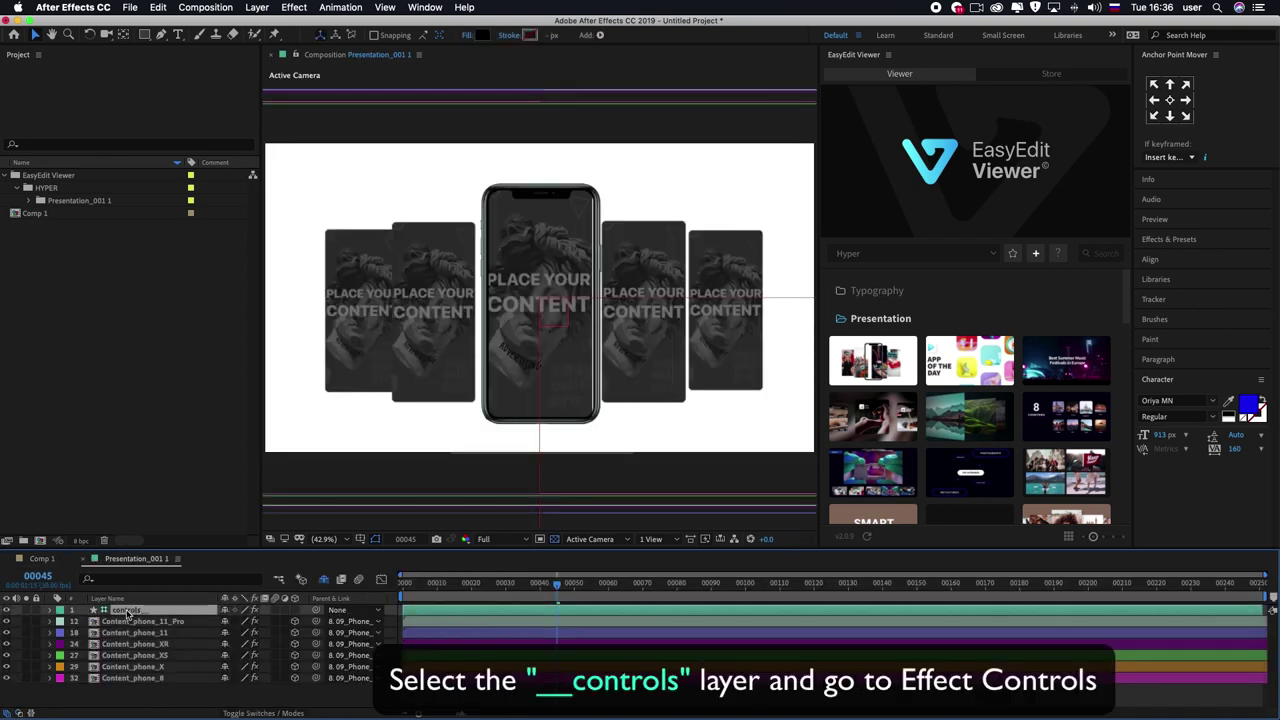
key(e)
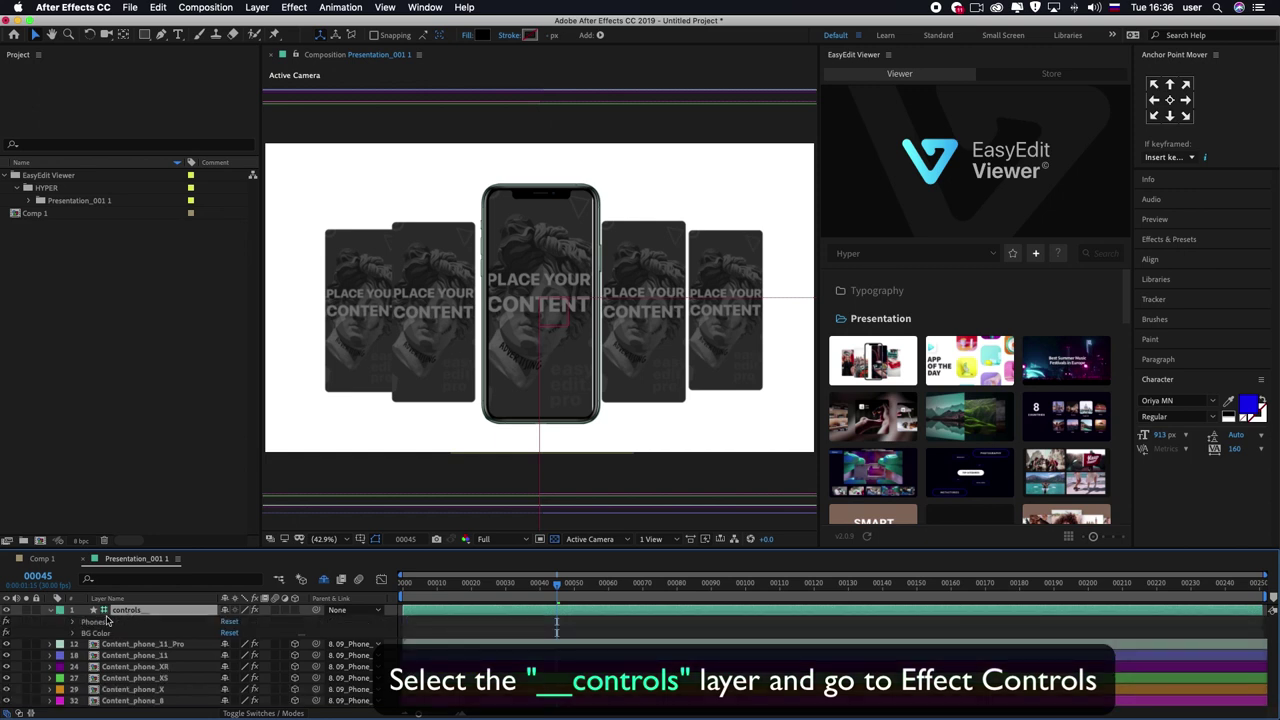
double_click(95, 622)
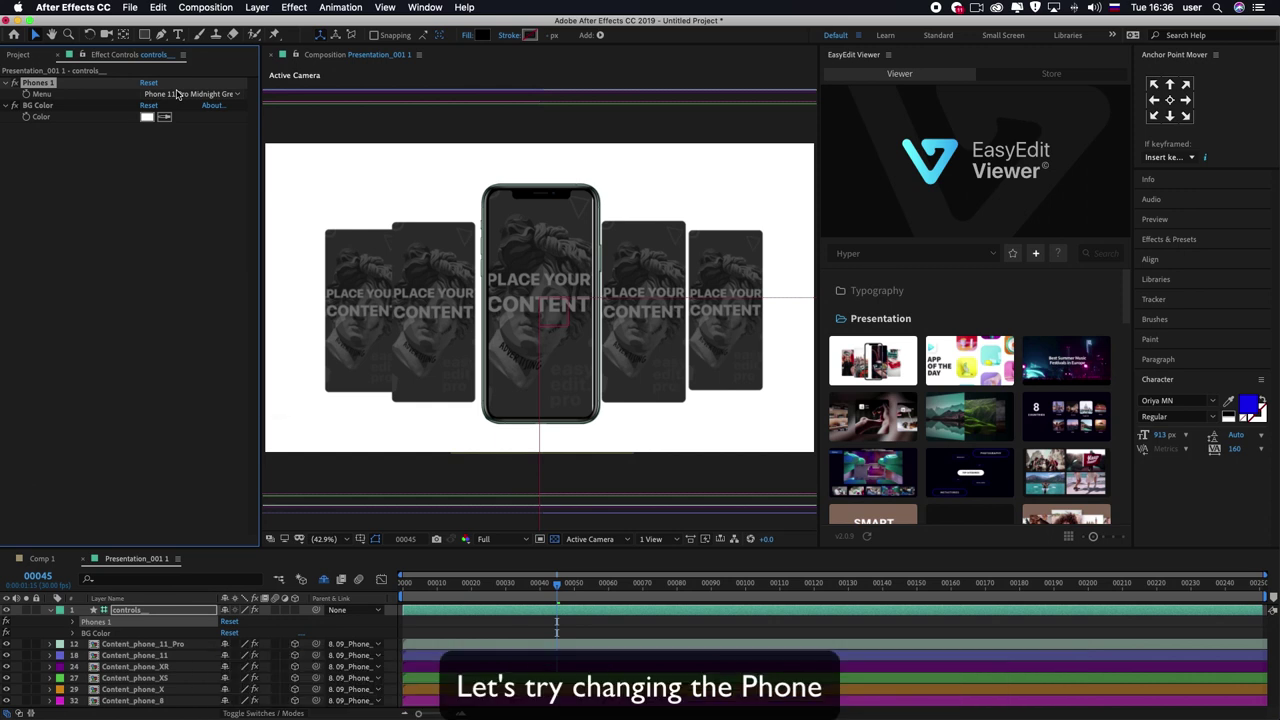
Step: Set the Phones Menu to Phone 11 Yellow, trying Phone 11 Red first, then return to Comp 1
click(177, 93)
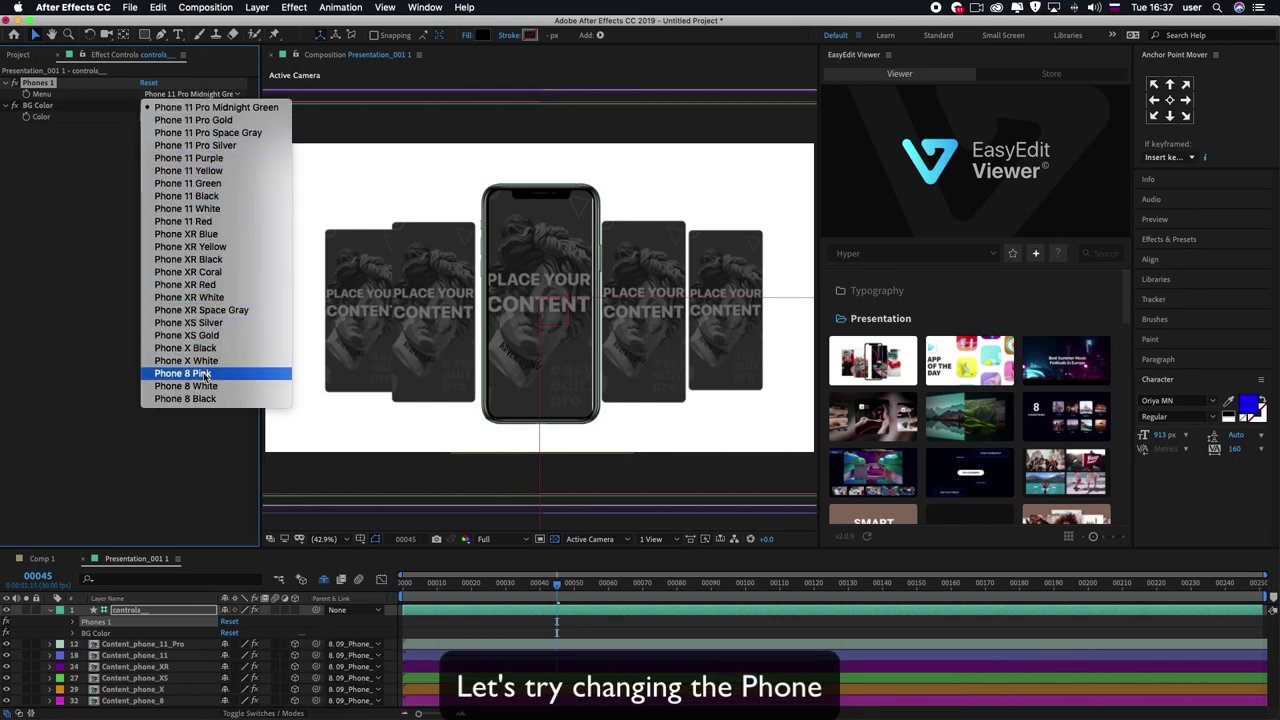
click(222, 224)
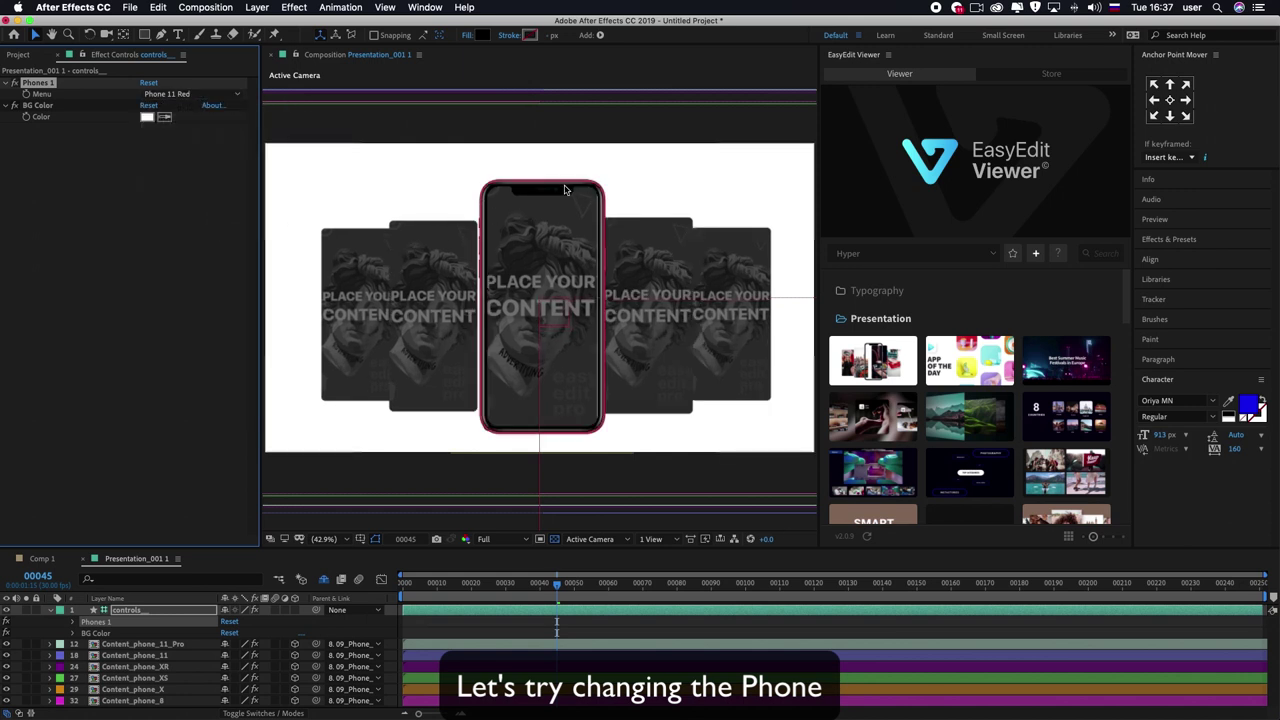
click(189, 95)
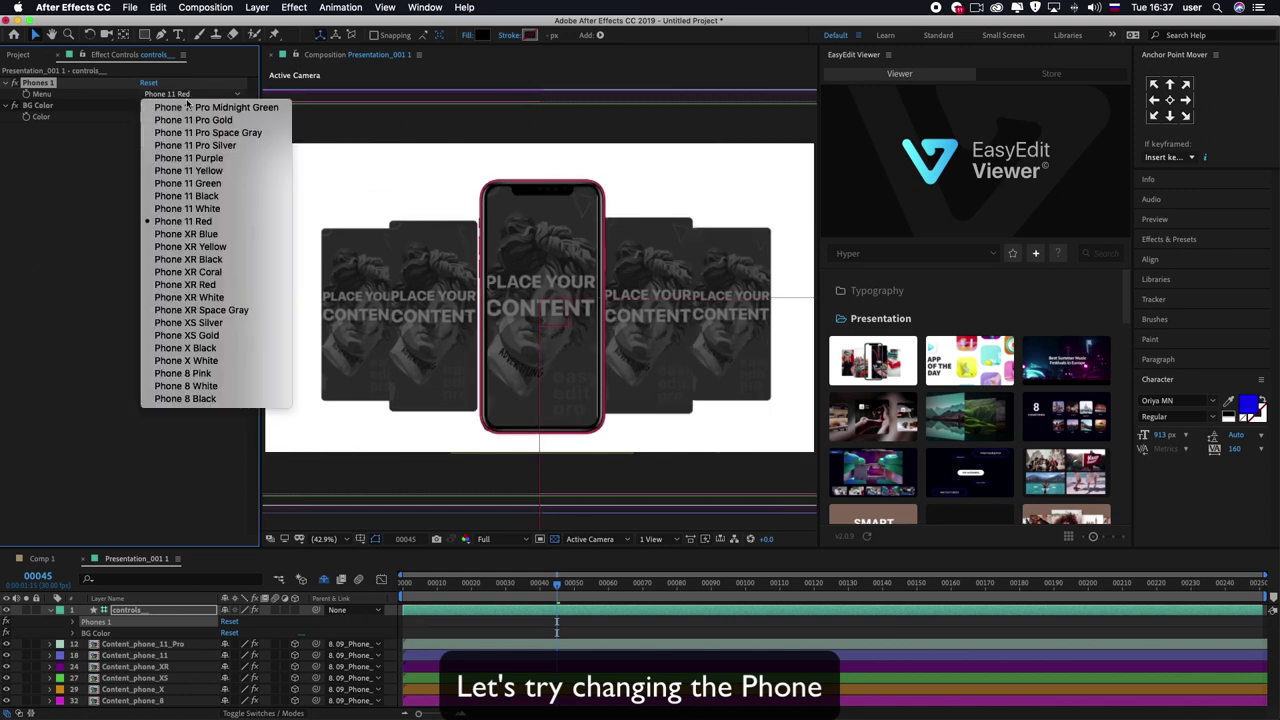
click(189, 170)
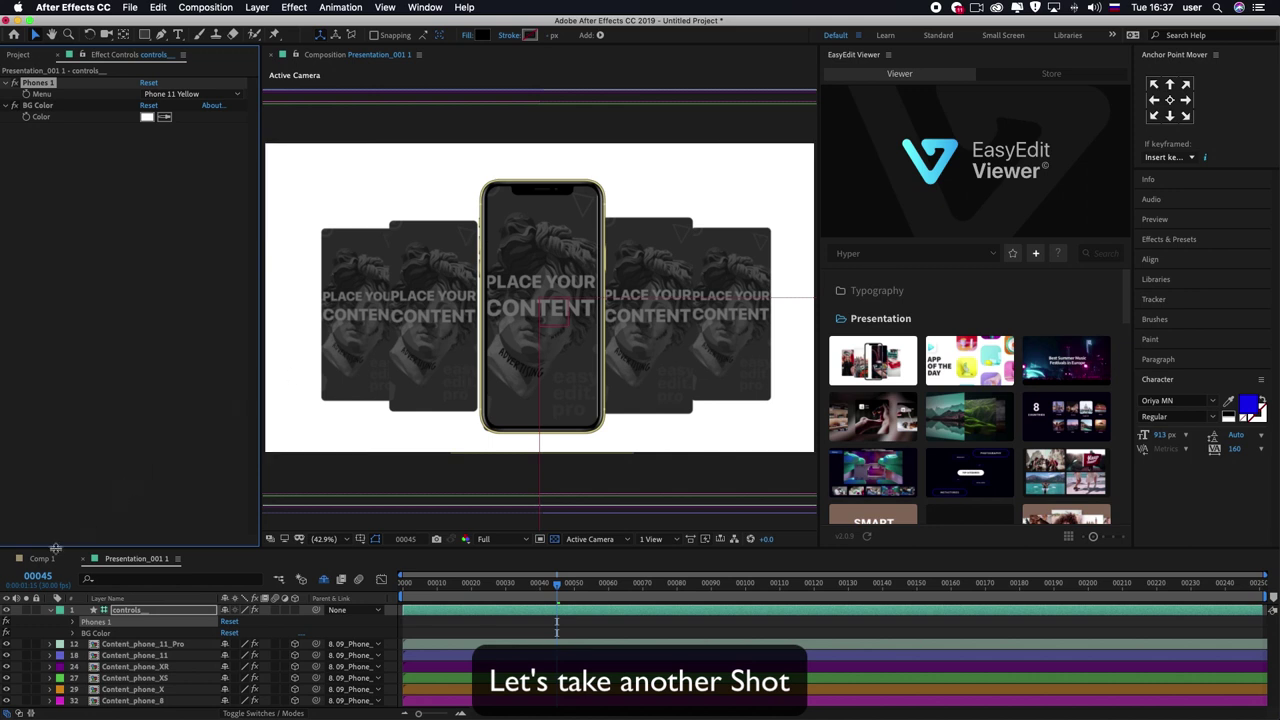
click(44, 558)
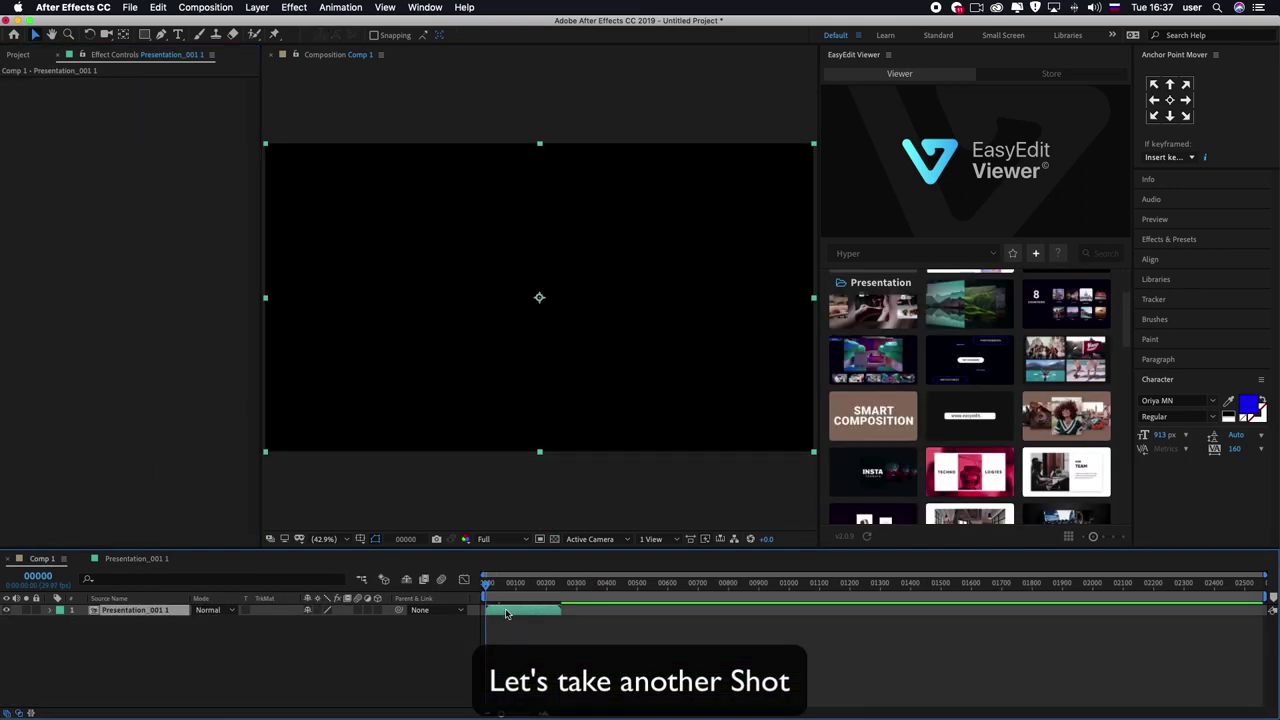
Step: Replace the phone slide layer with the Presentation_010 template and scrub to Typography Slides frame 00283
key(Delete)
click(969, 305)
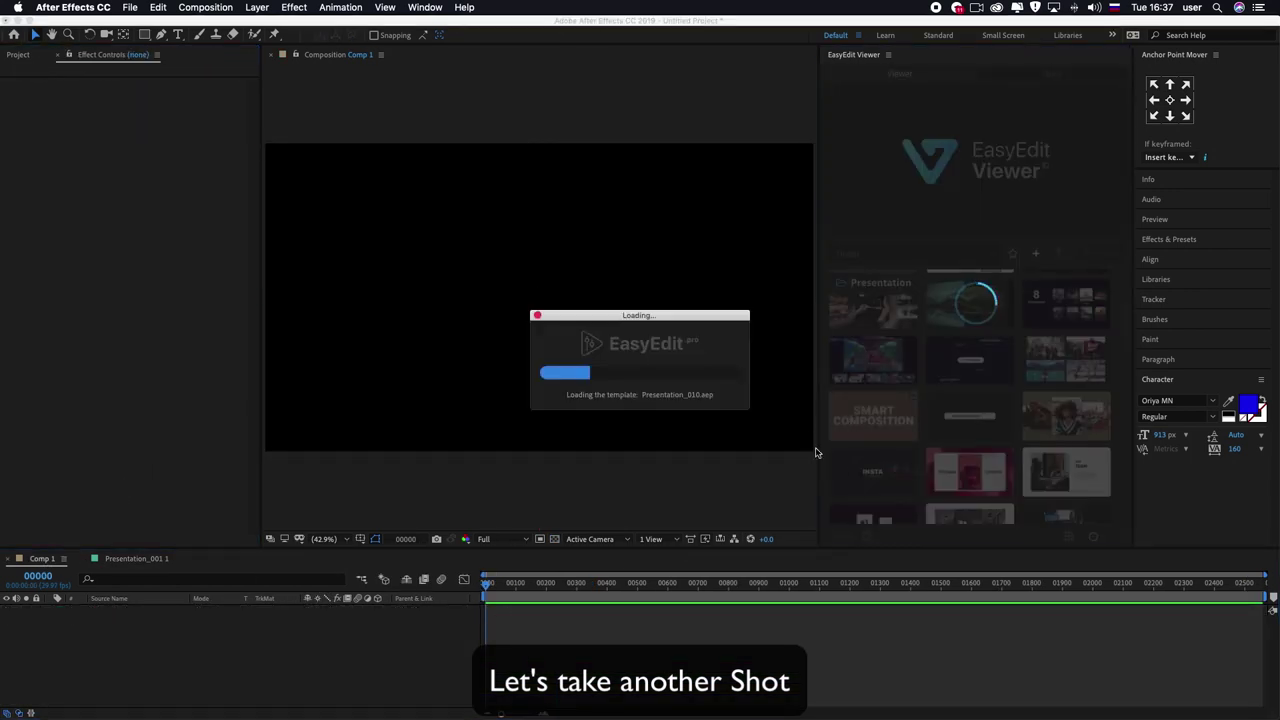
click(500, 584)
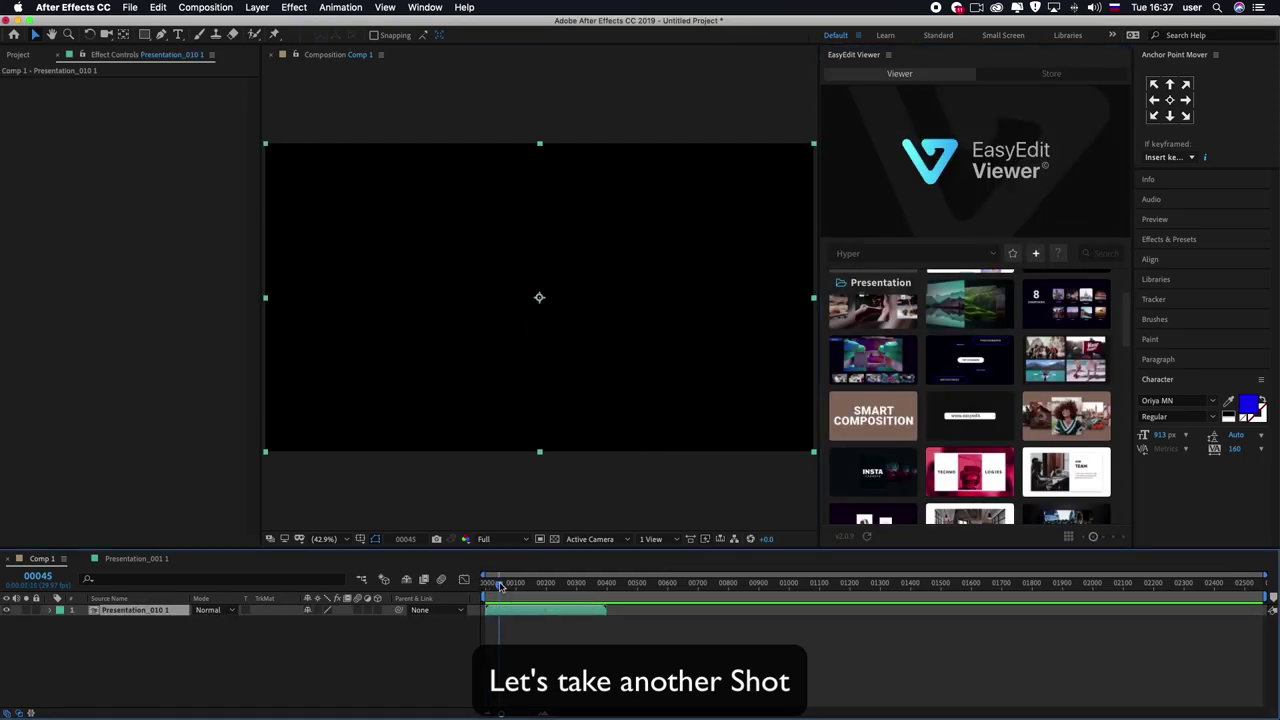
drag(500, 584, 572, 584)
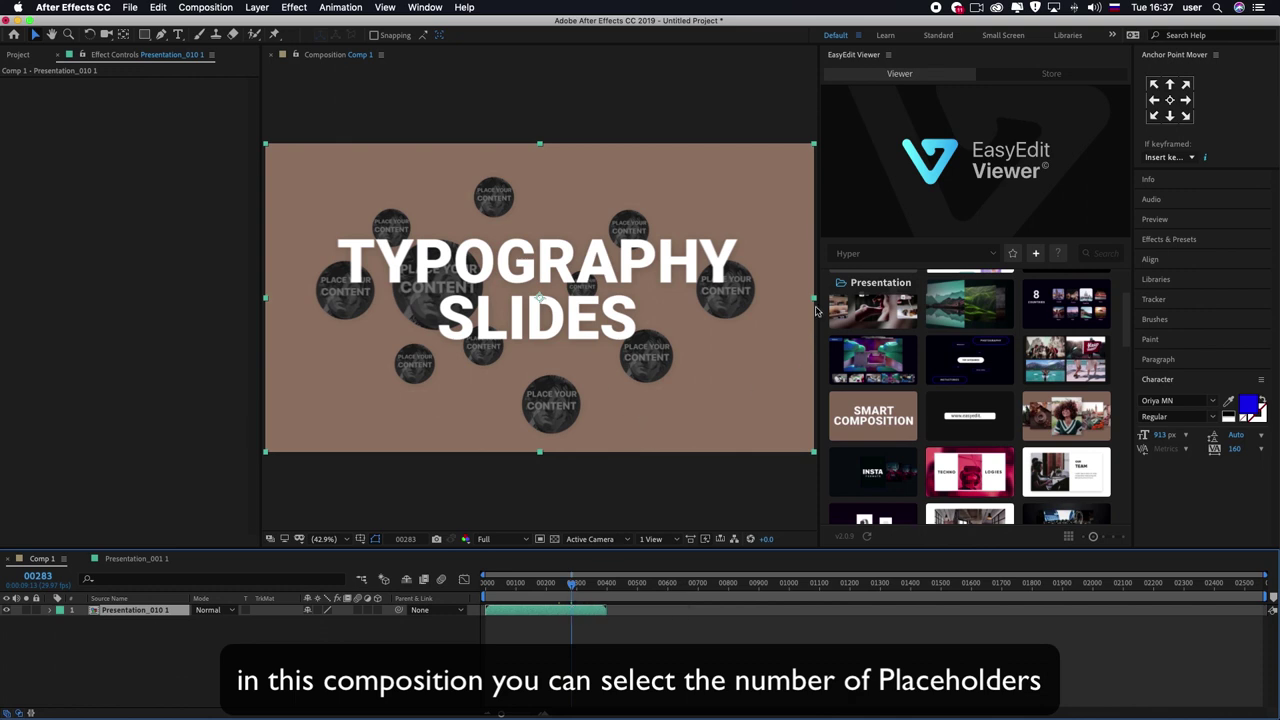
Step: In the Presentation_010 1 precomp, set the controls' number of placeholders through Min and Mid to Max
double_click(139, 611)
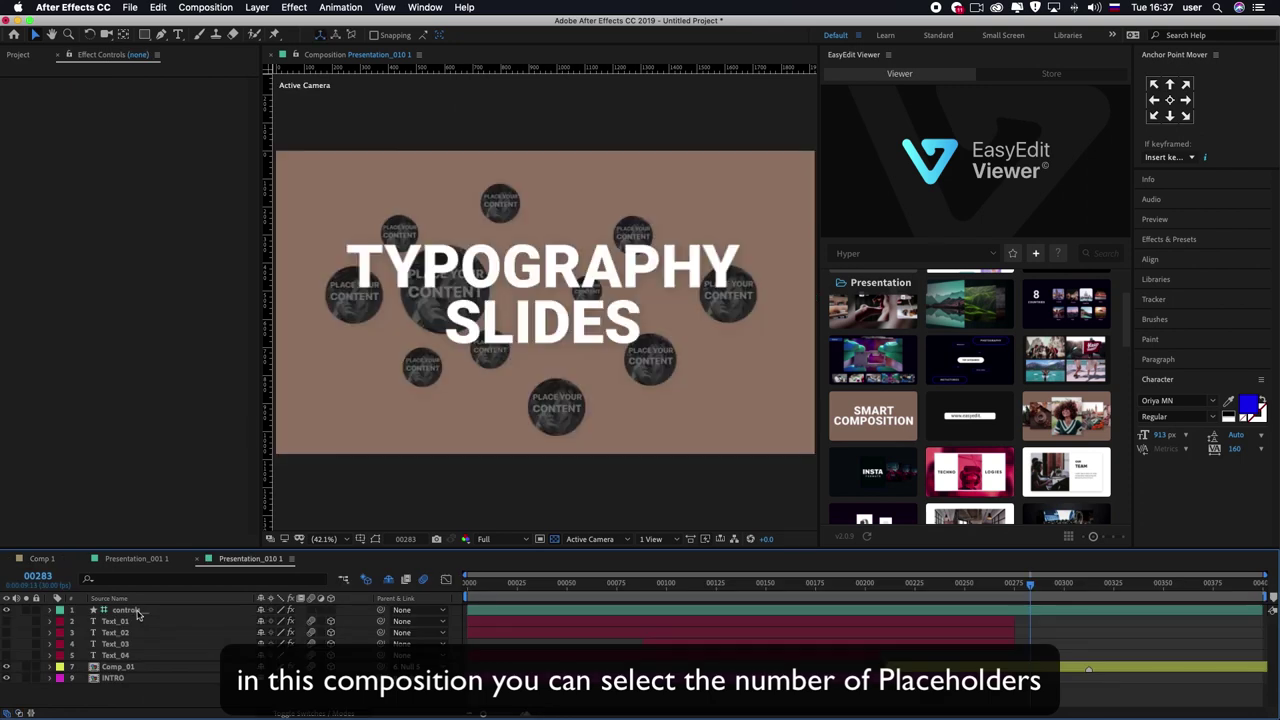
click(128, 611)
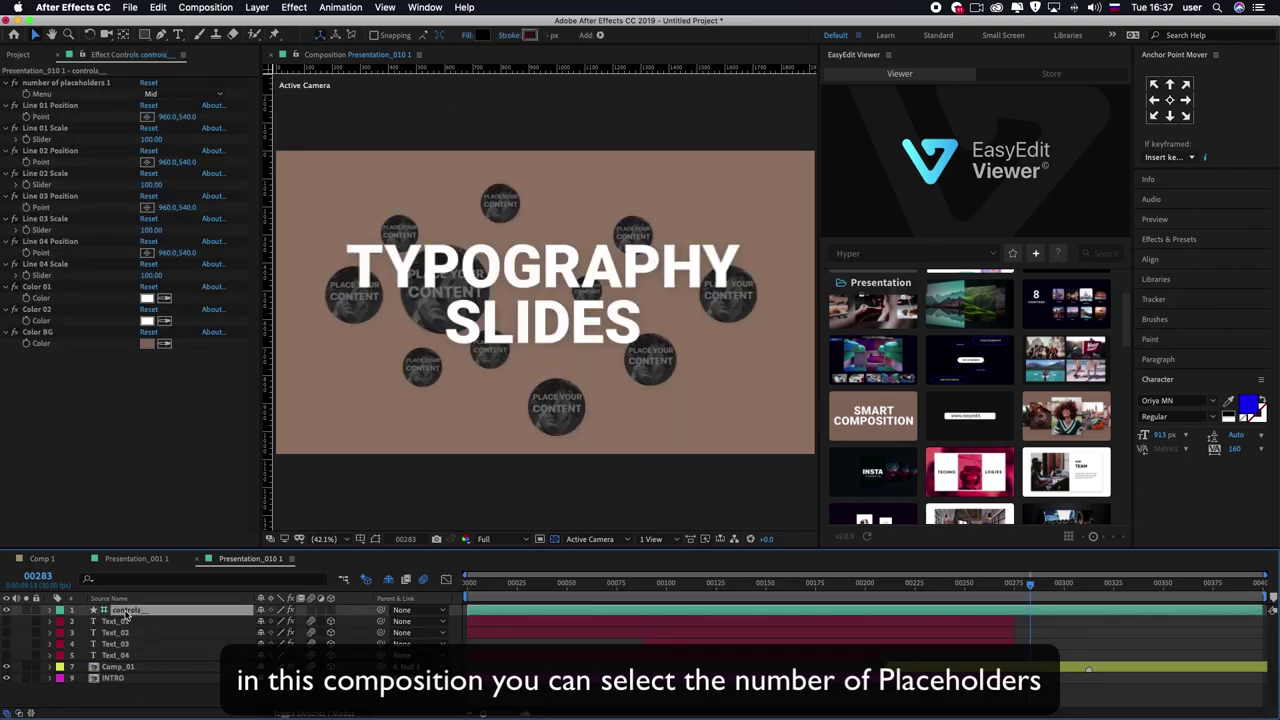
key(e)
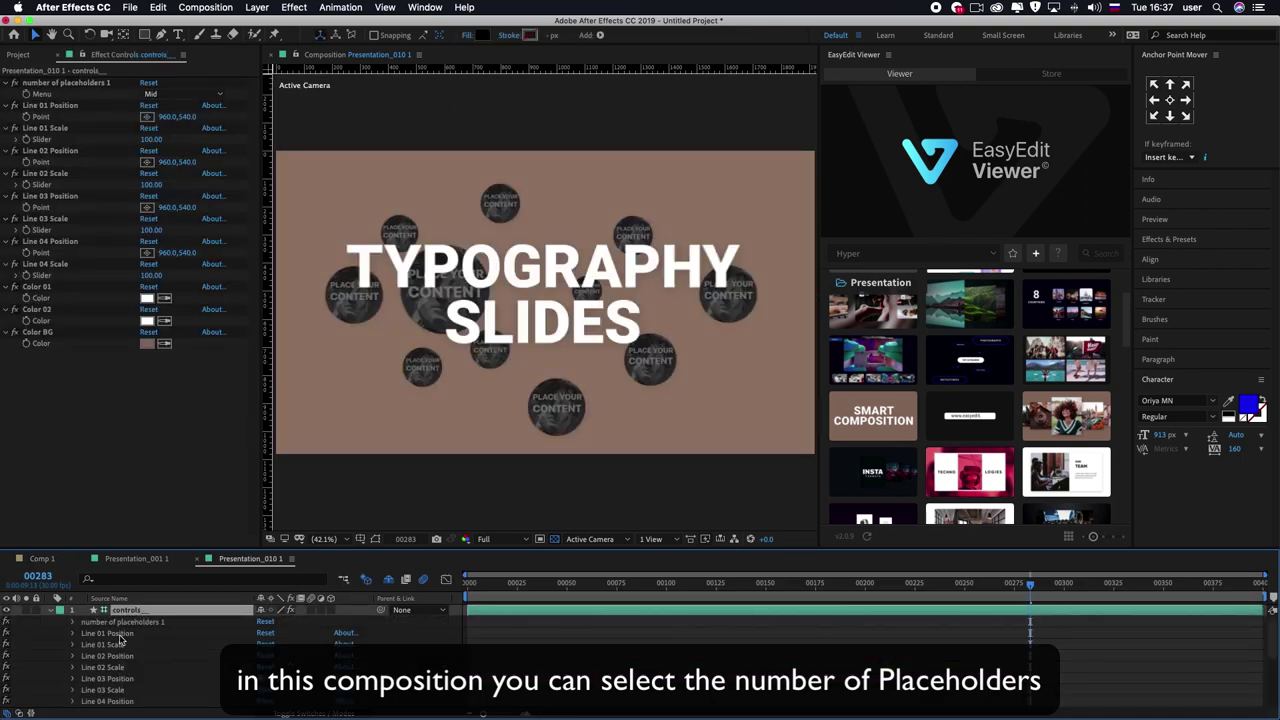
click(118, 656)
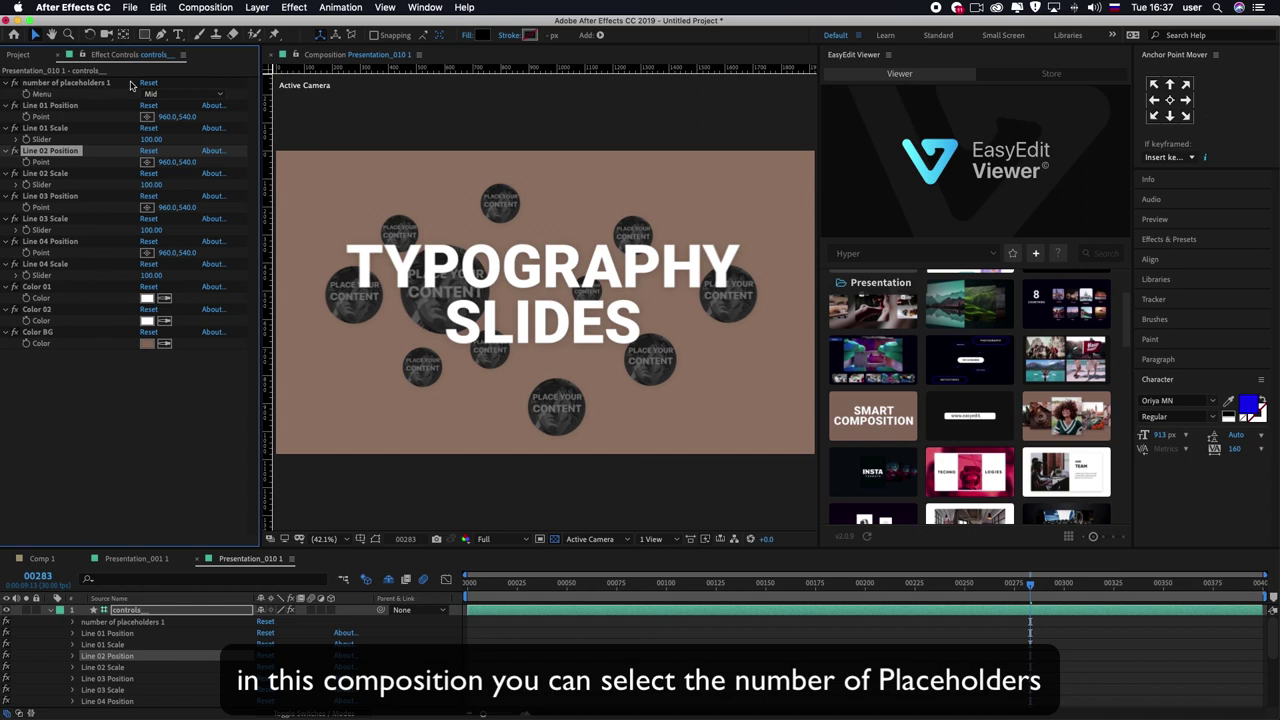
click(168, 94)
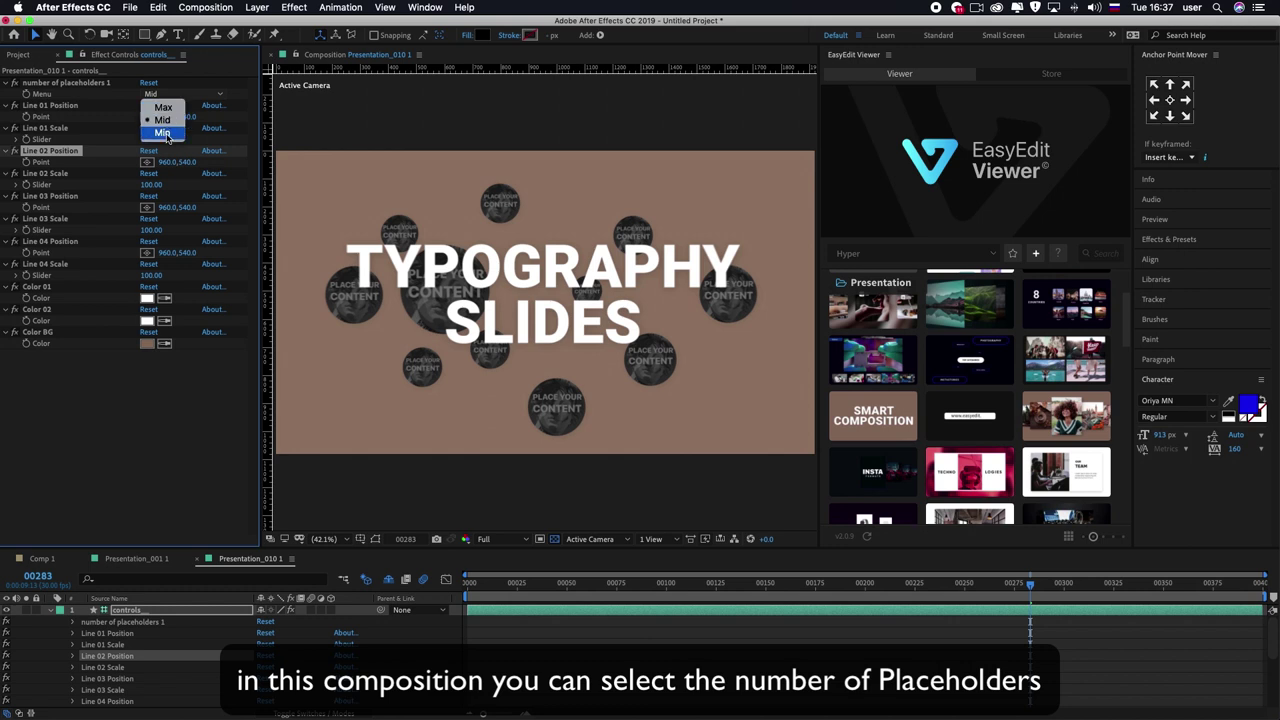
click(163, 133)
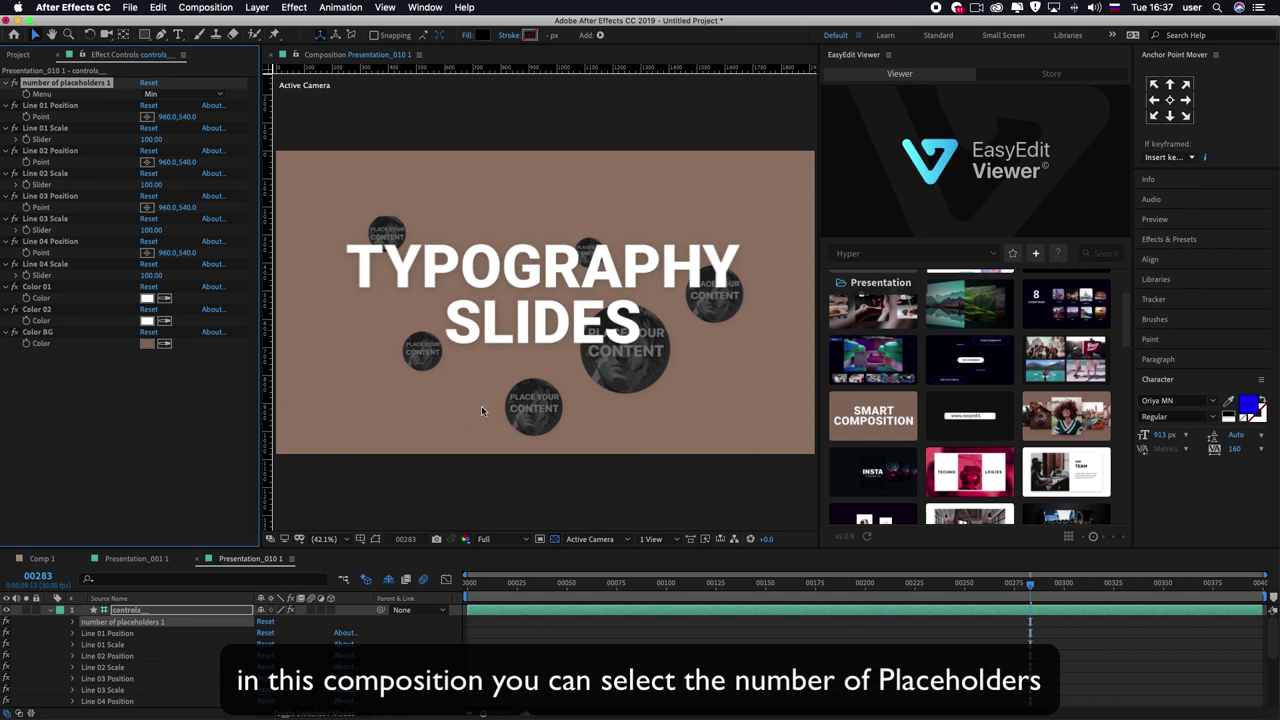
click(160, 93)
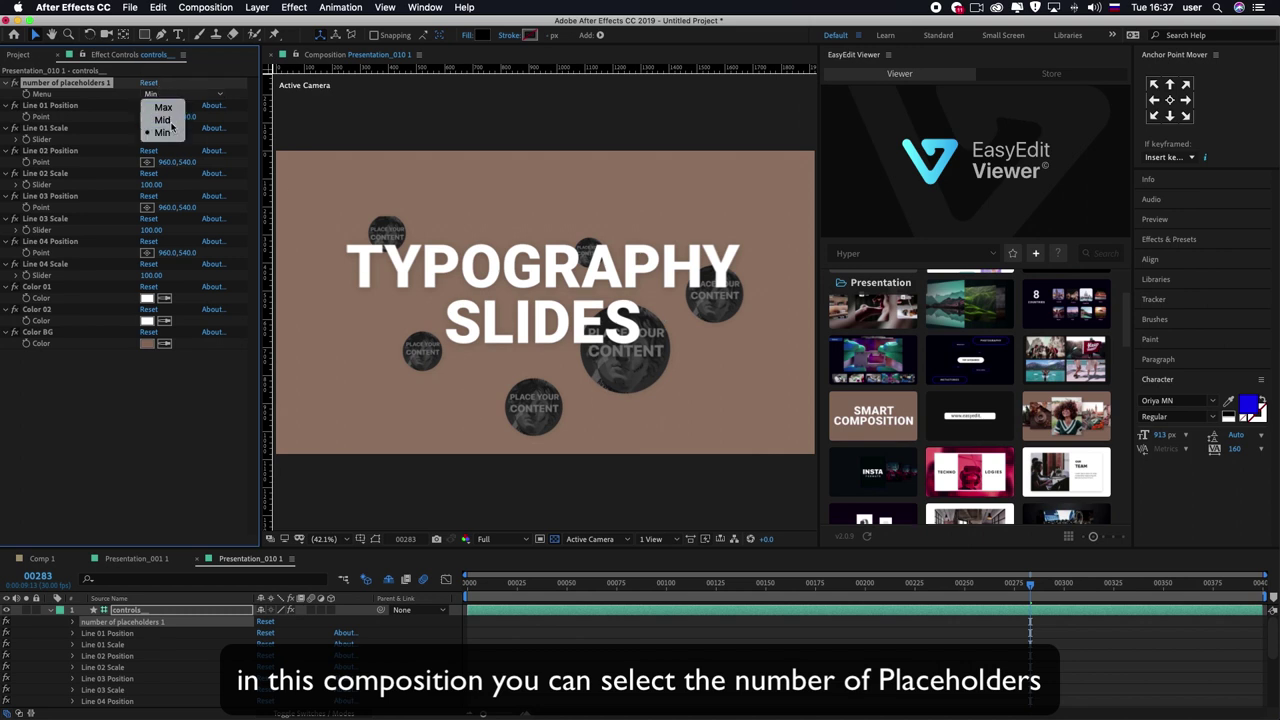
click(172, 124)
click(168, 94)
click(177, 115)
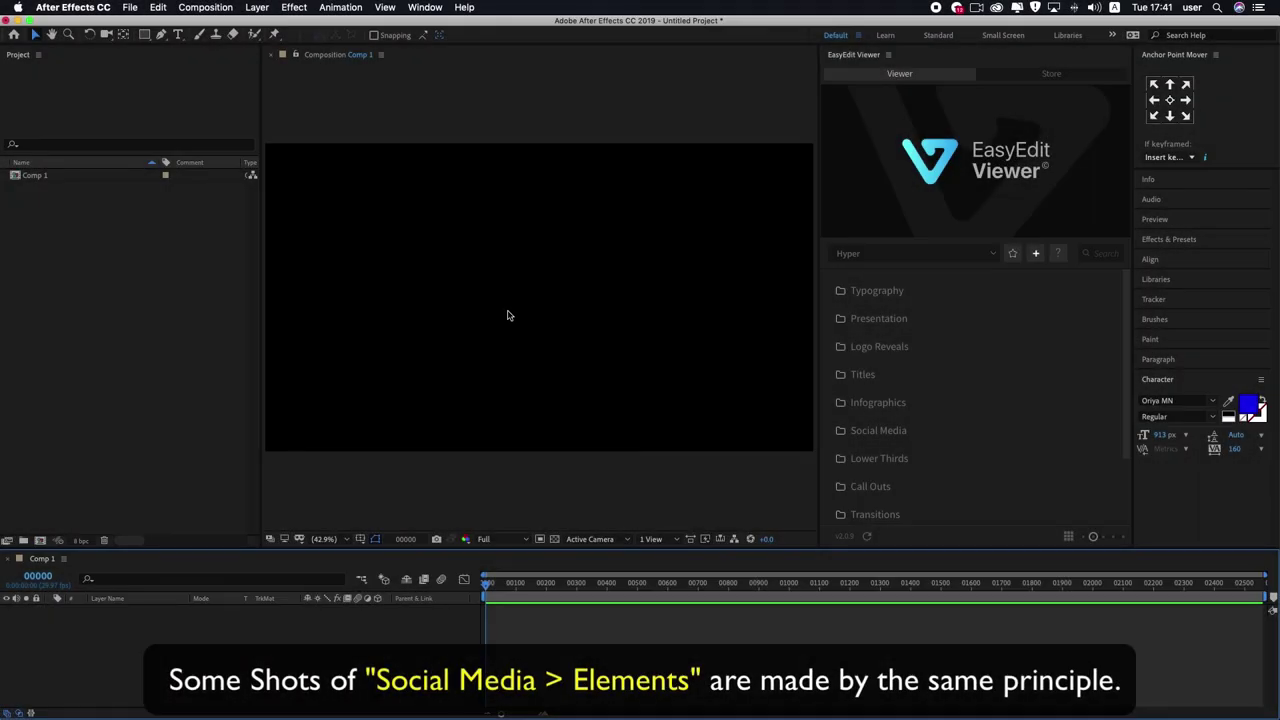
Step: Insert the Elements_037 YouTube handle badge from Social Media > Elements into Comp 1
click(862, 440)
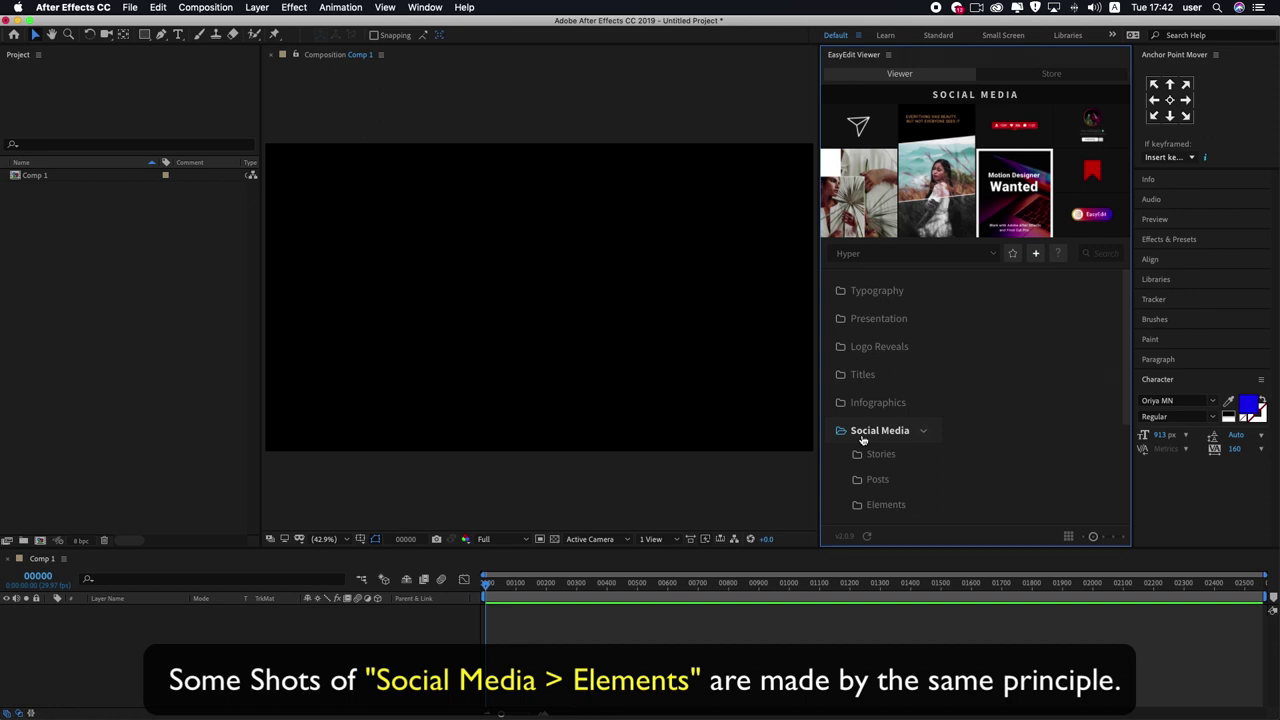
click(879, 509)
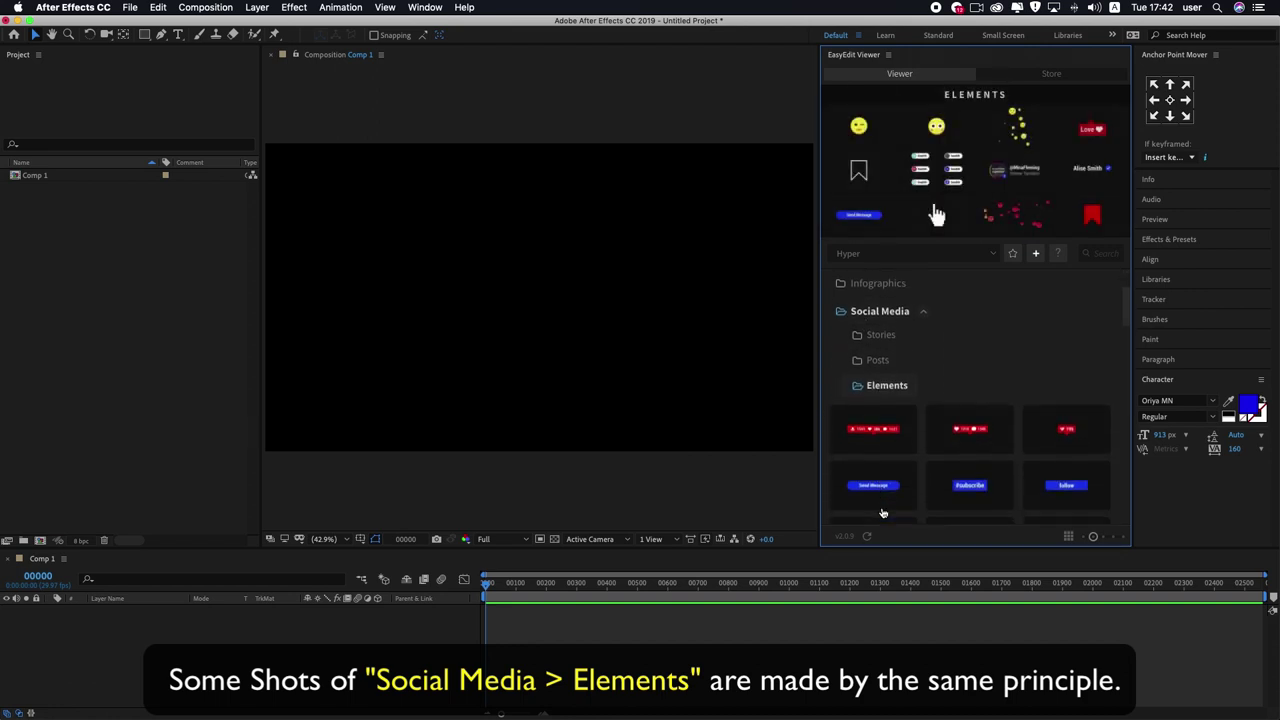
scroll(823, 435, down, 3)
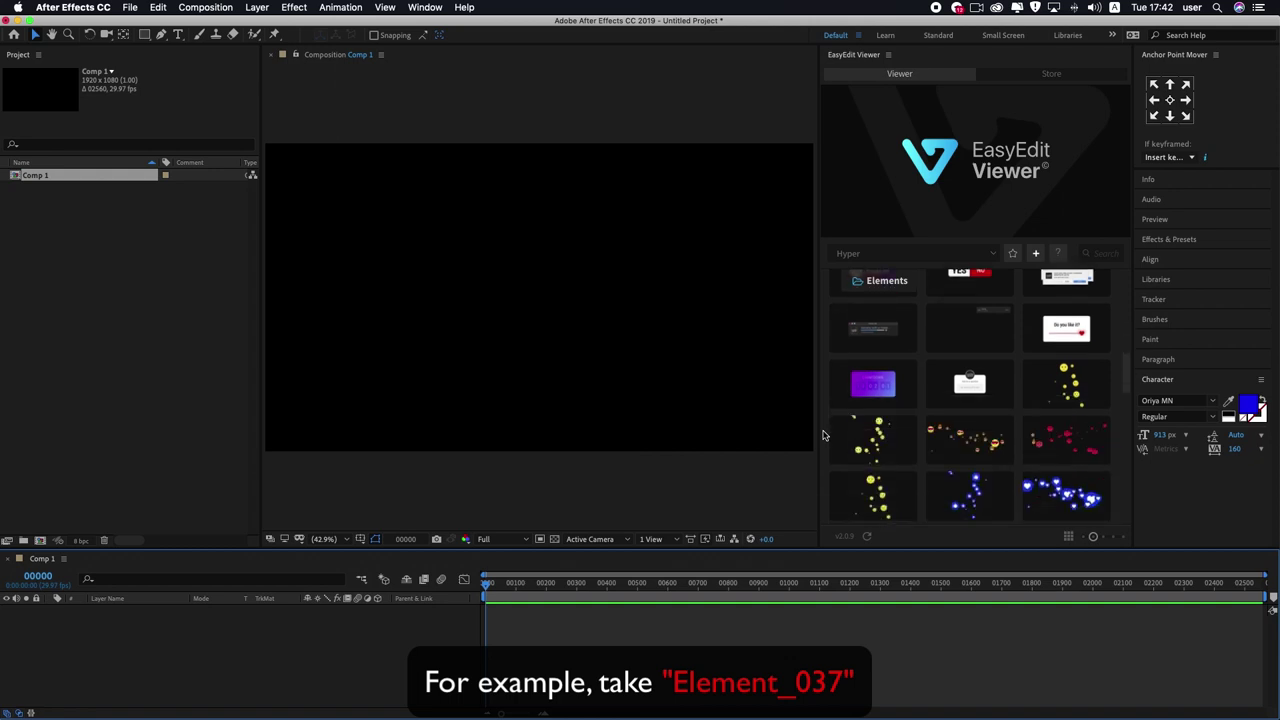
scroll(823, 435, down, 1)
scroll(823, 435, down, 3)
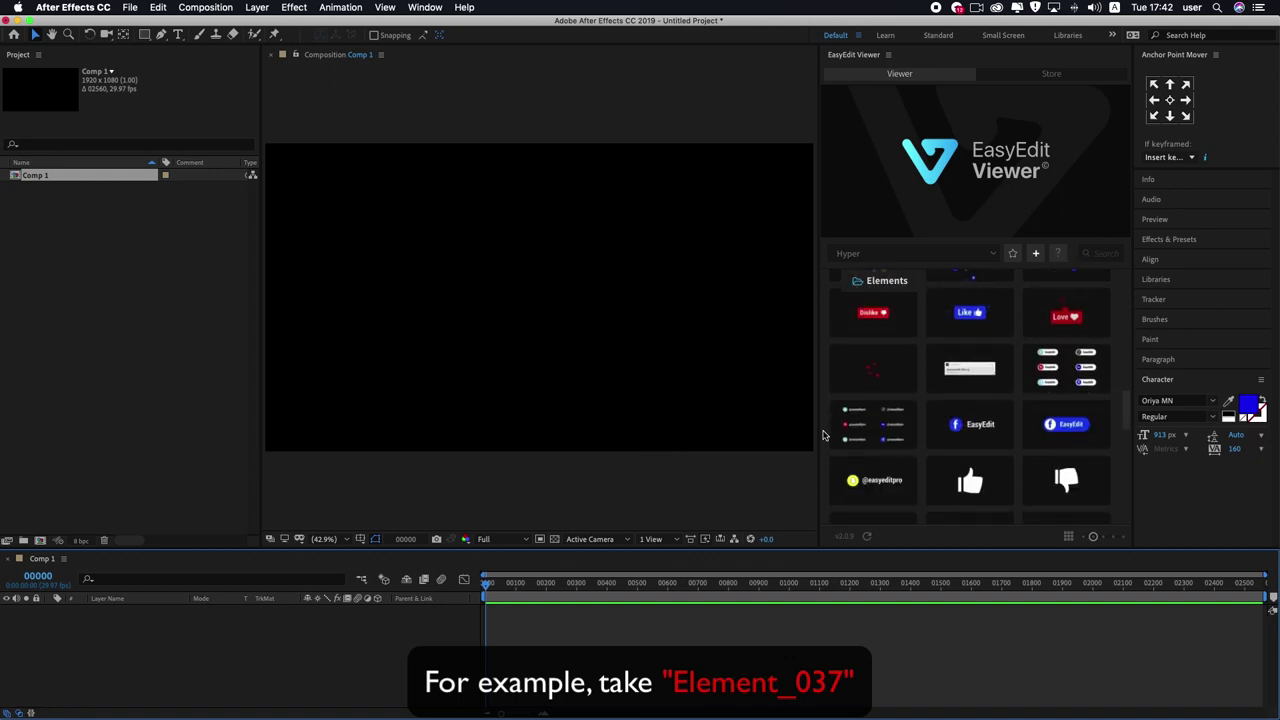
click(867, 431)
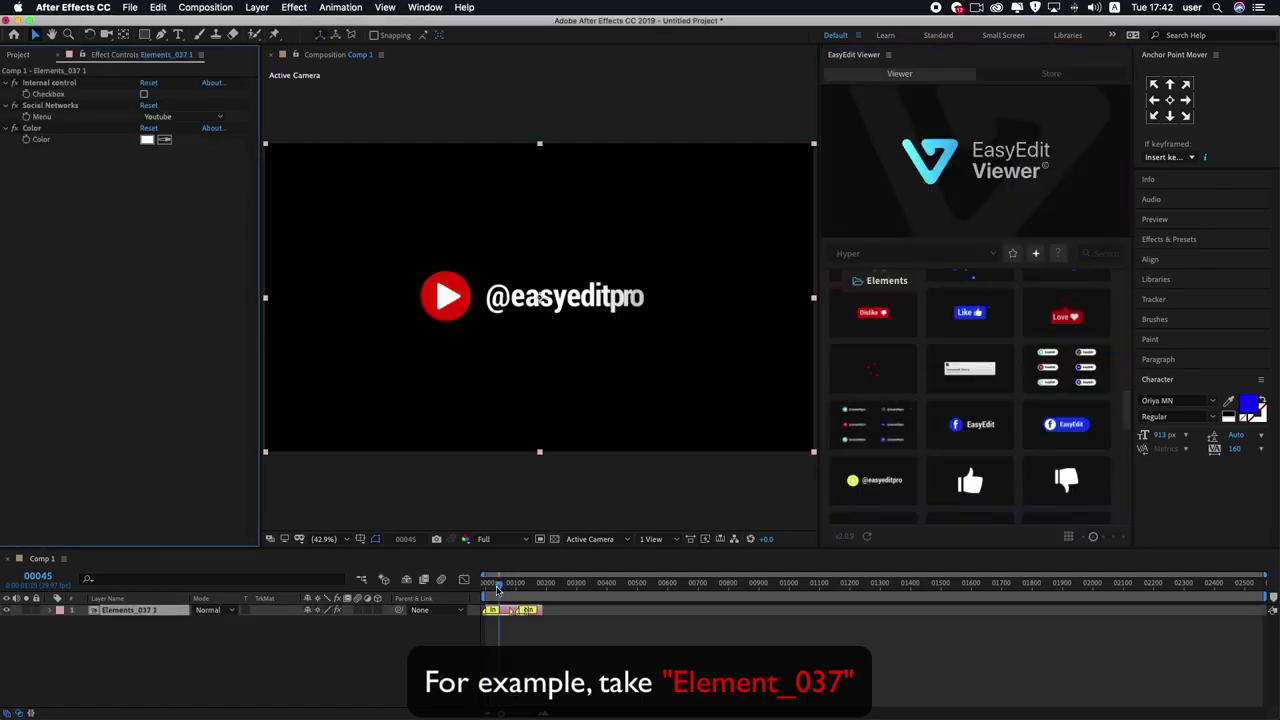
Step: At frame 00094, change the badge's Social Networks setting from Youtube to Vimeo, then Tumblr
drag(497, 588, 514, 588)
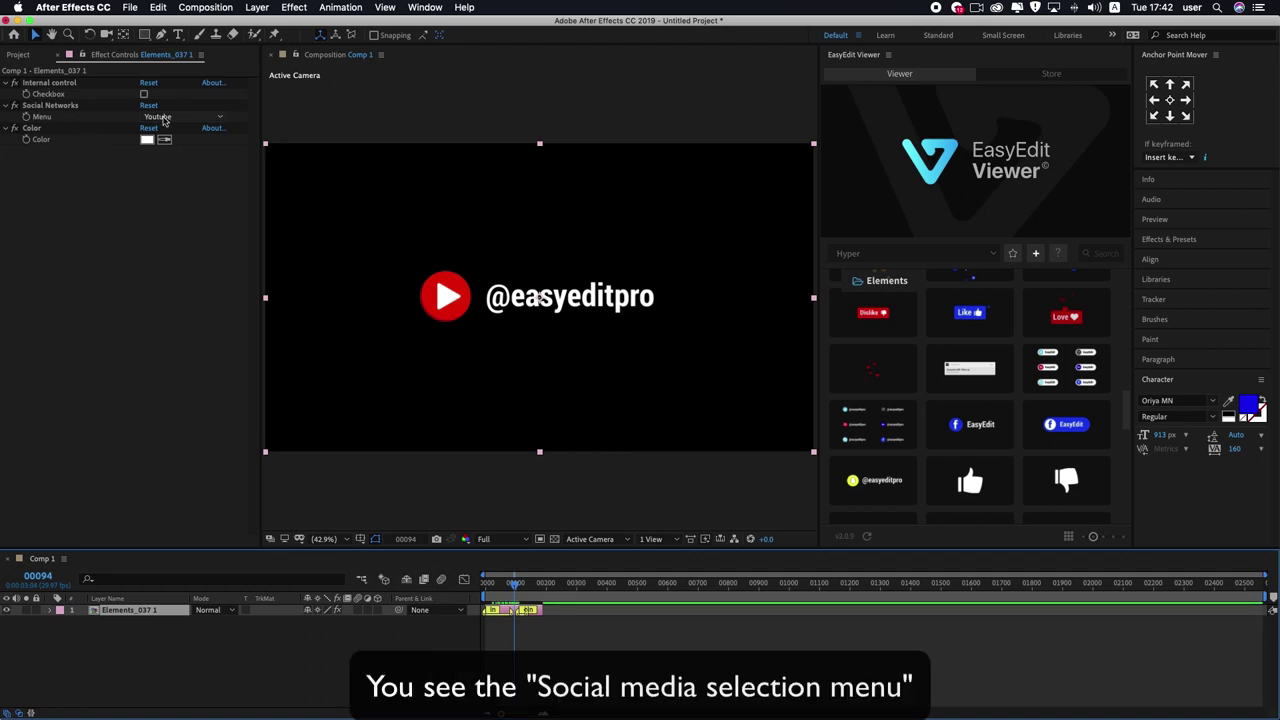
click(219, 121)
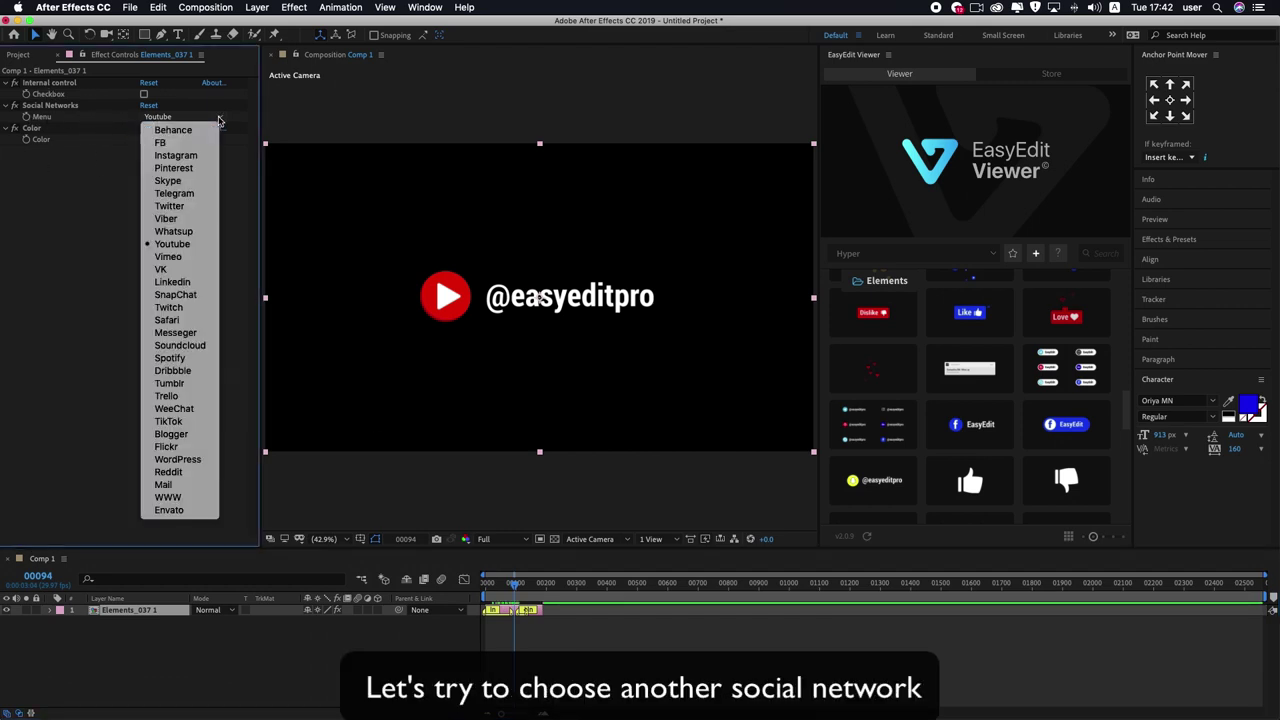
click(189, 264)
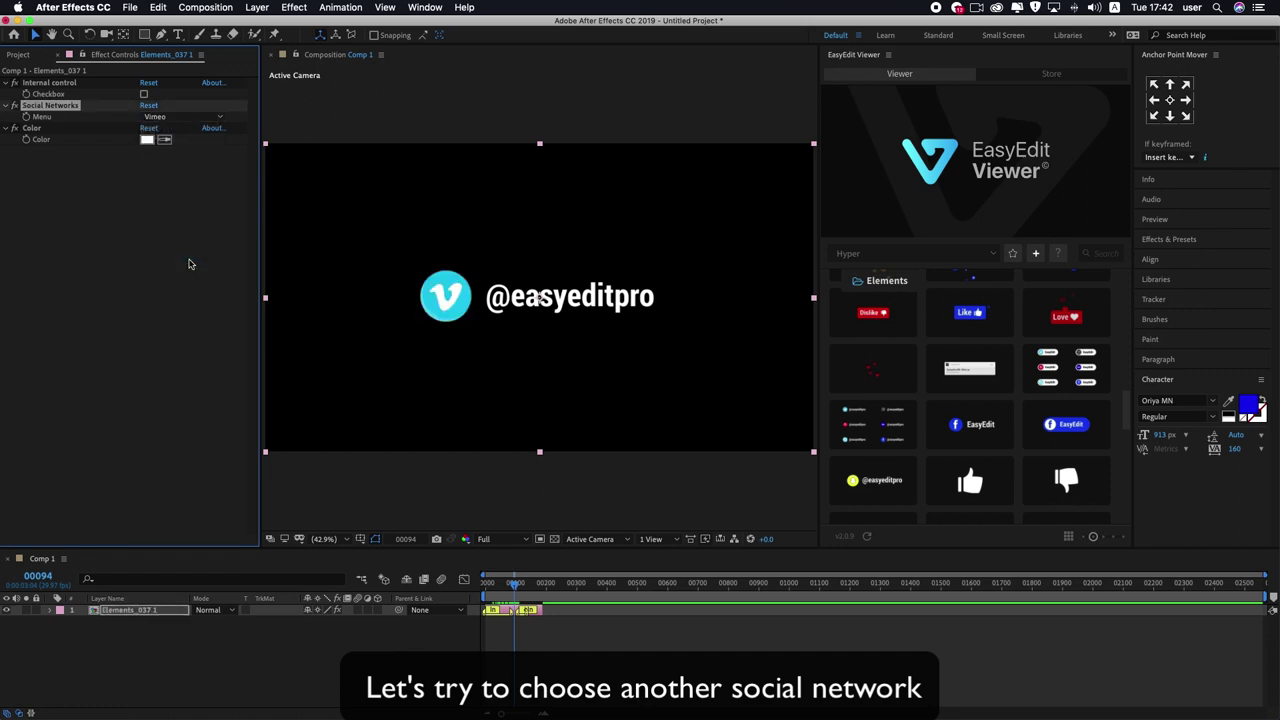
click(182, 118)
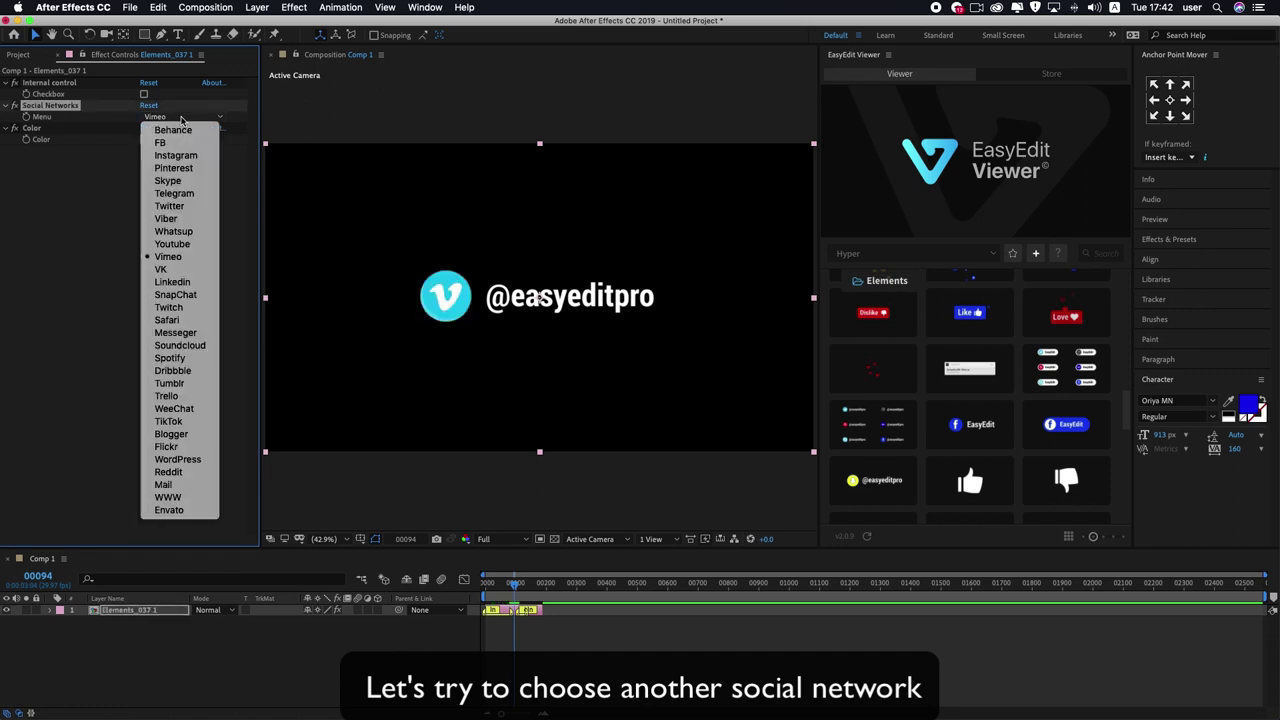
click(182, 384)
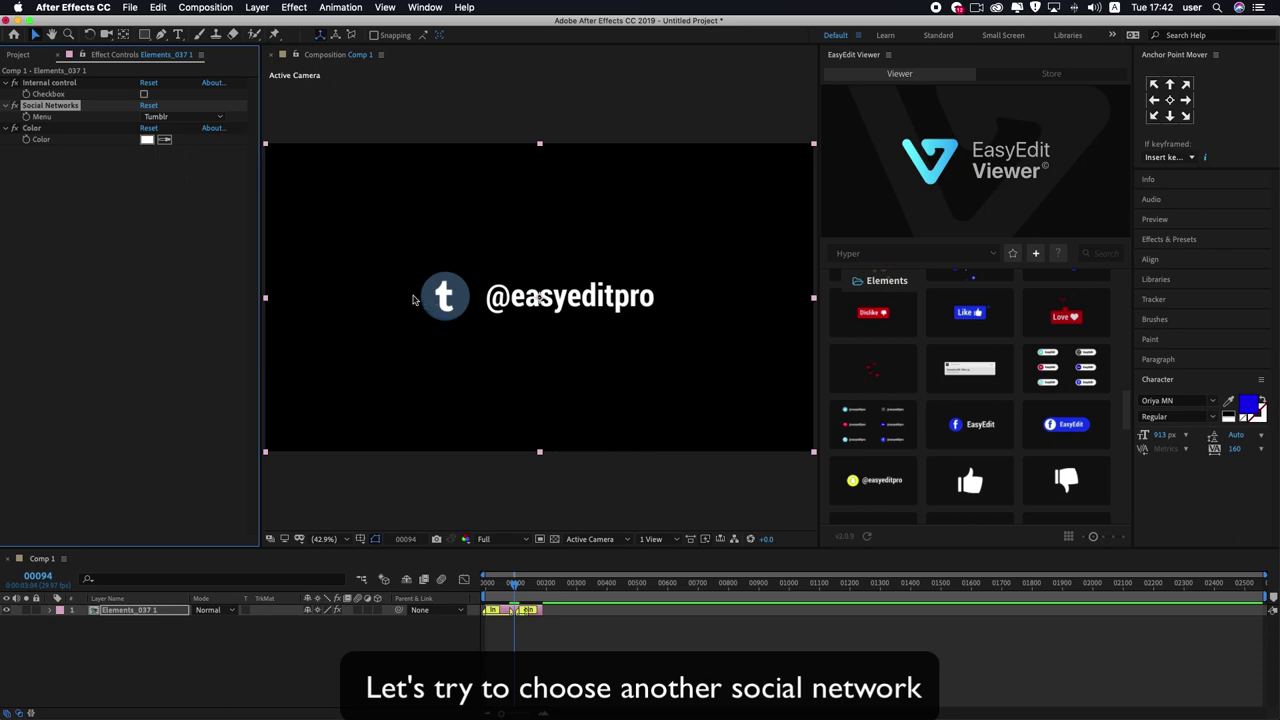
click(190, 118)
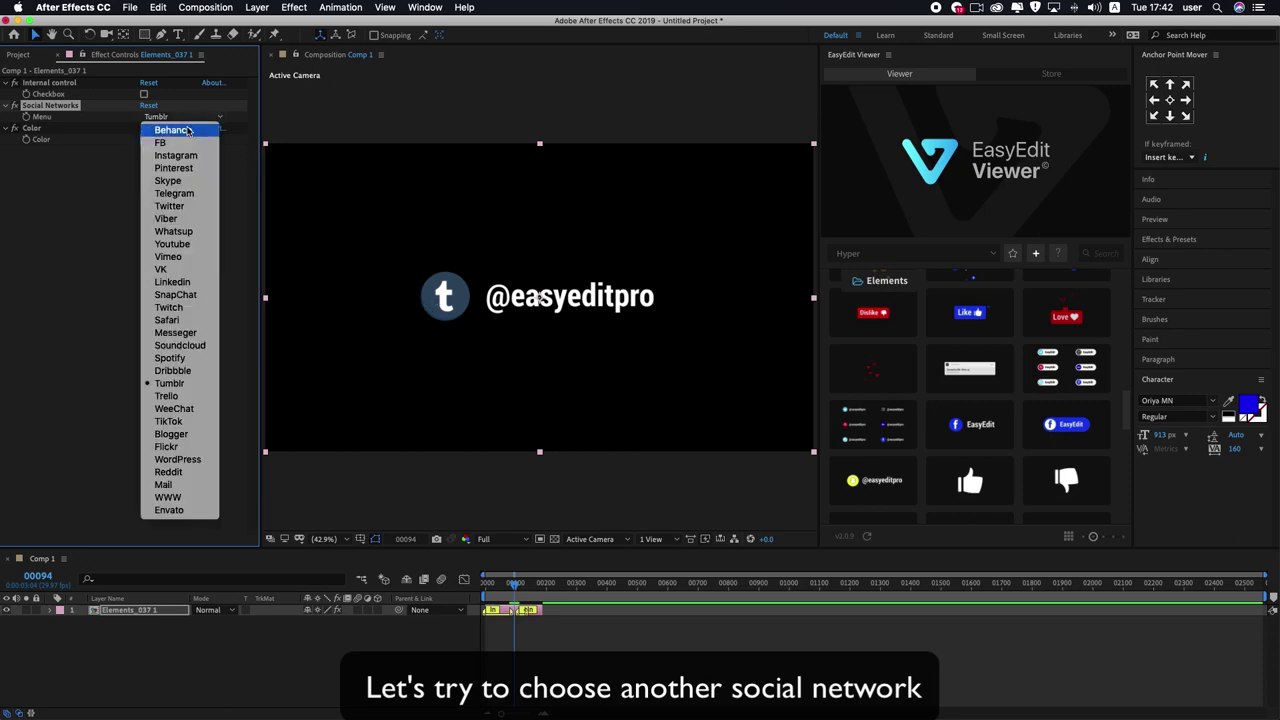